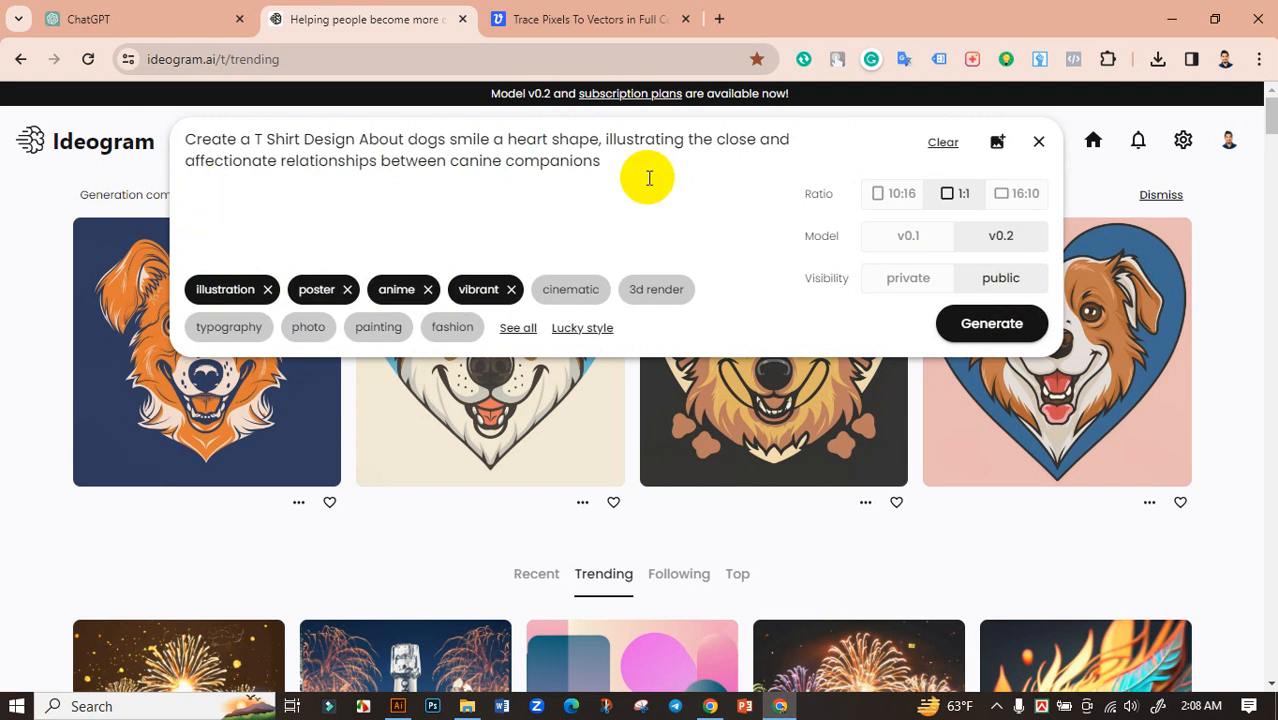
- Open the generated dog image with the two-lobed blue heart and save it as a JPEG in Downloads
click(86, 178)
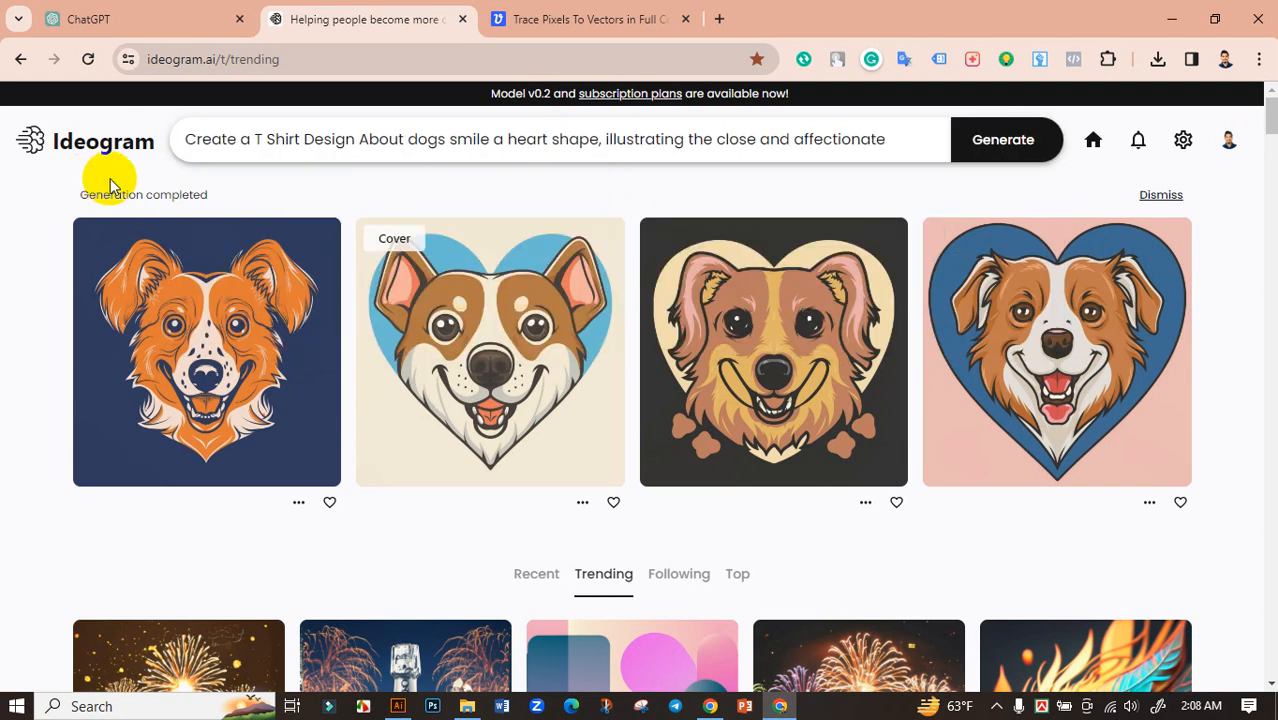
click(492, 353)
scroll(440, 400, down, 5)
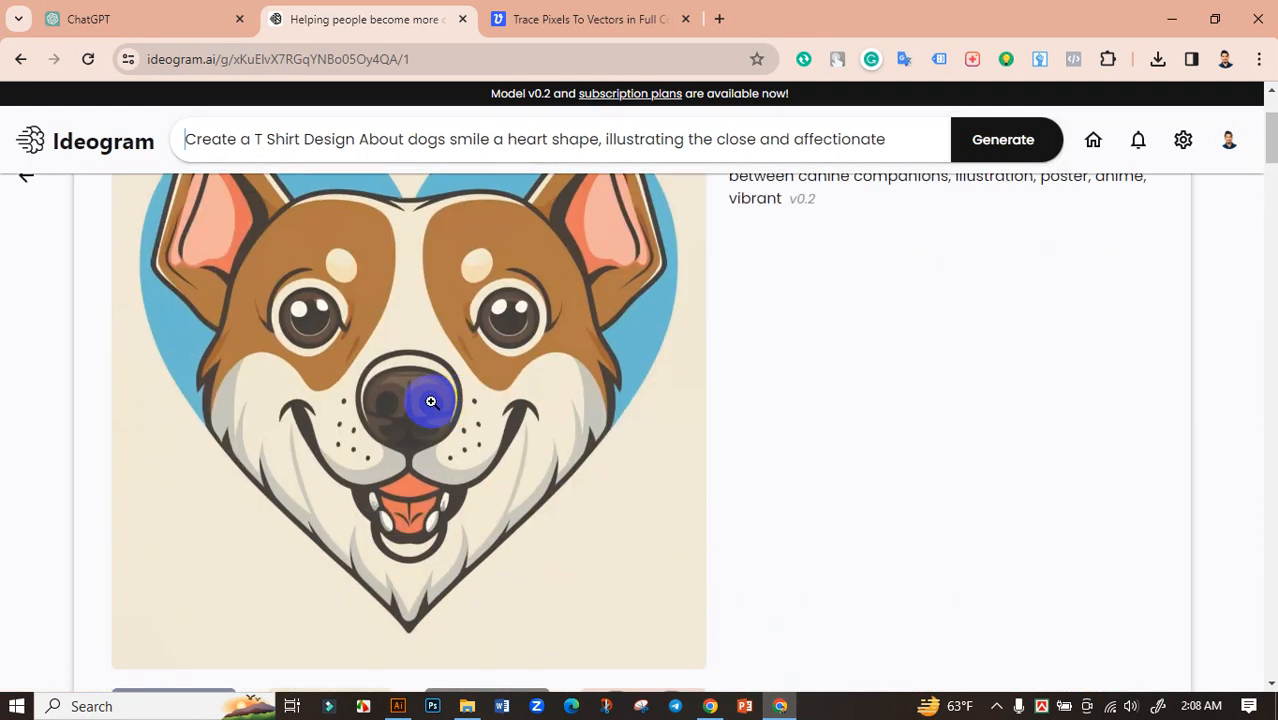
scroll(425, 400, up, 2)
scroll(428, 394, down, 1)
right_click(338, 368)
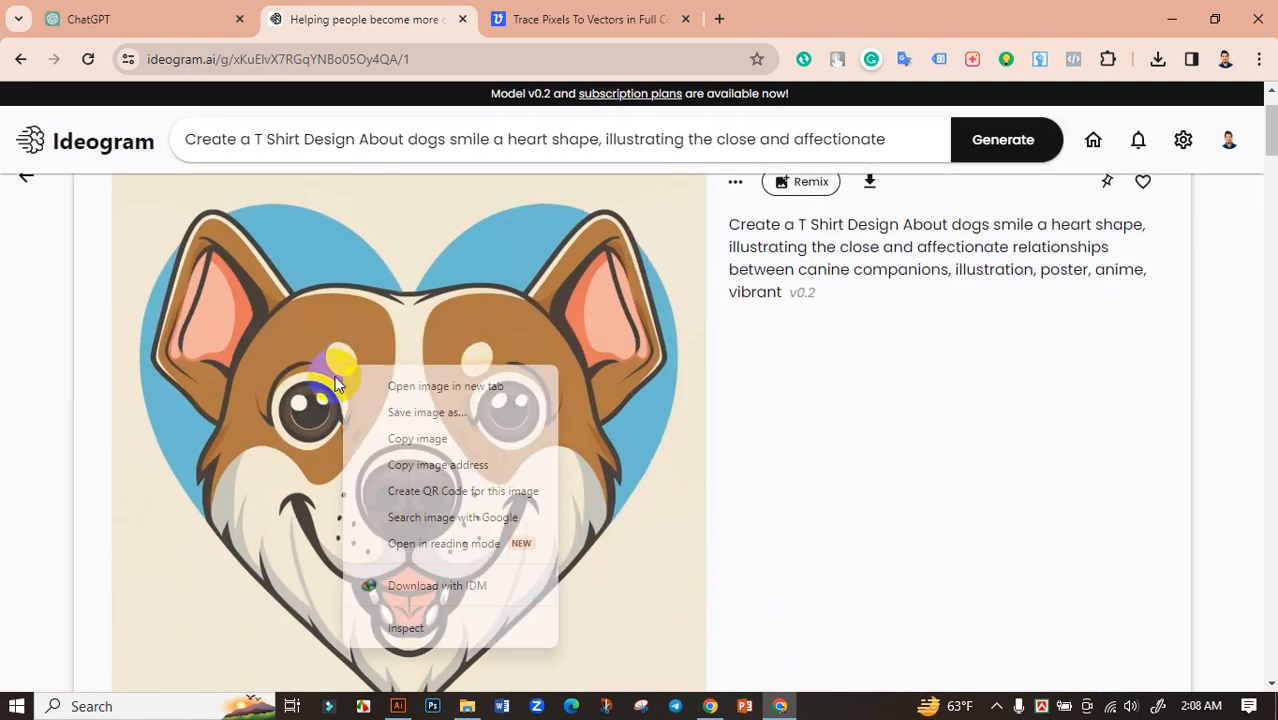
click(430, 412)
click(1125, 660)
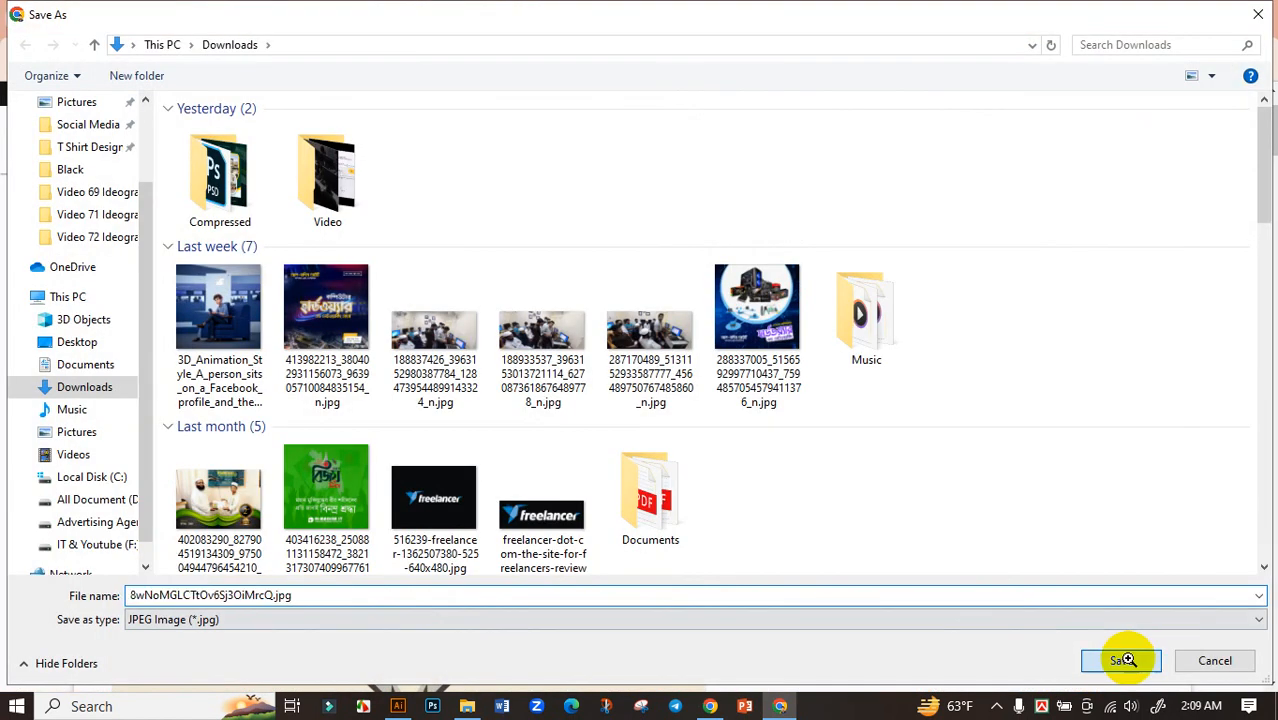
- Switch to Vectorizer.AI and upload 8wNoMGLCTtOv6Sj3OiMrcQ.jpg from Downloads for vectorizing
click(593, 20)
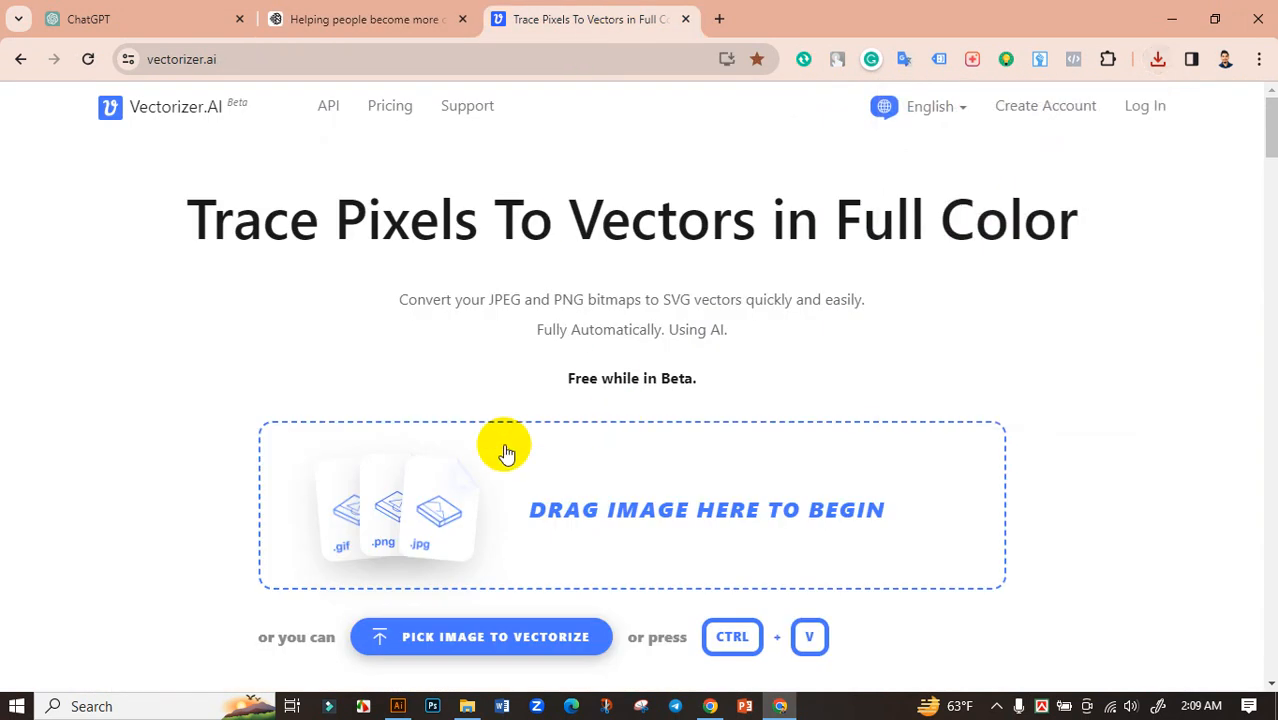
click(365, 470)
click(220, 180)
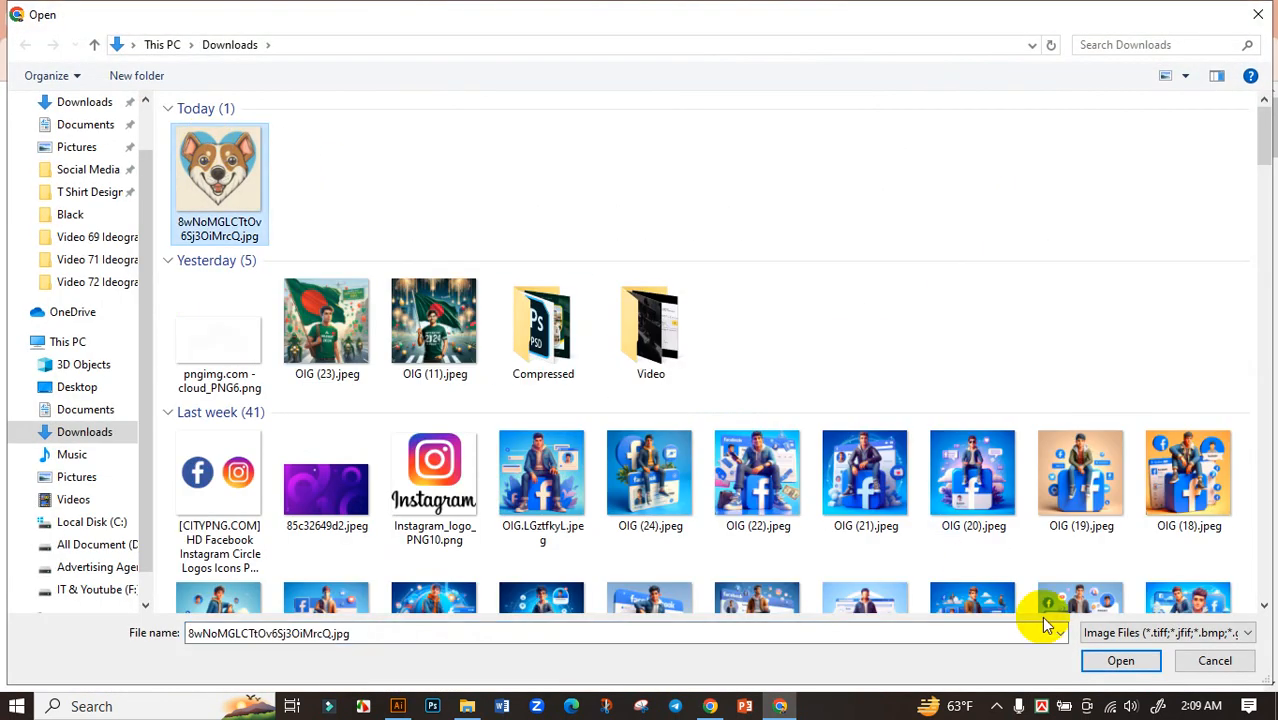
click(1118, 665)
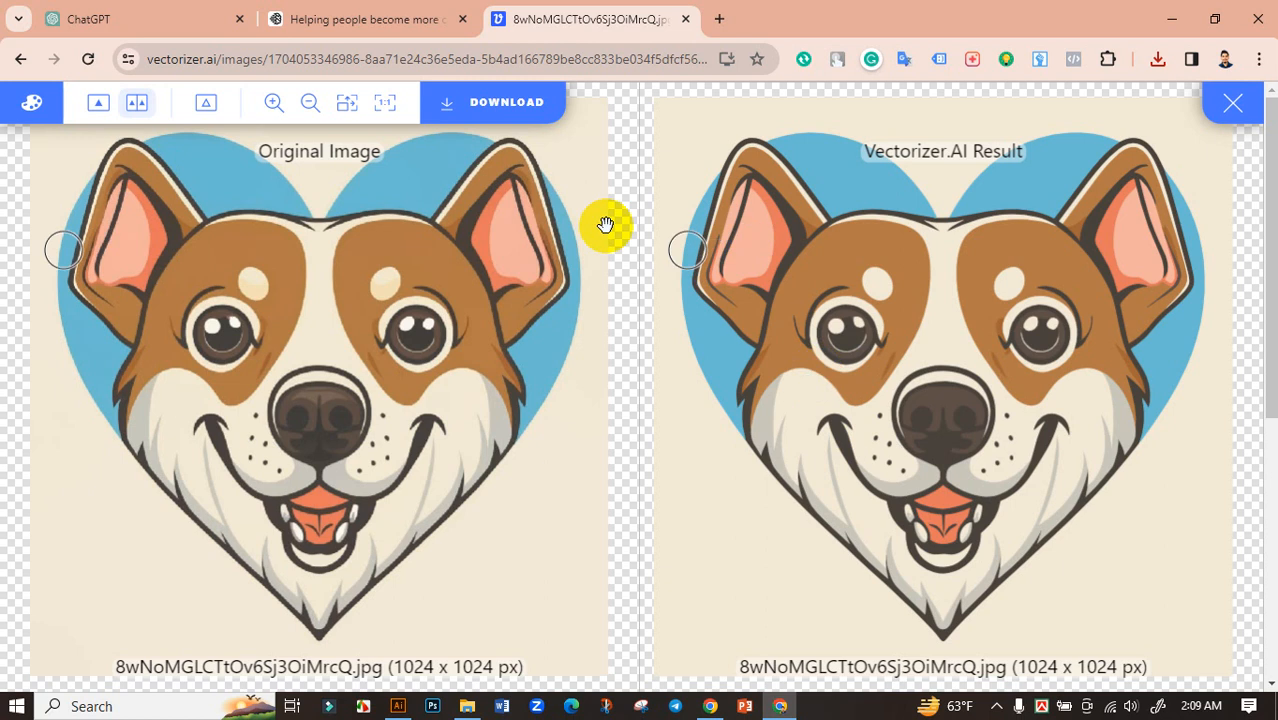
- Download the vectorized dog in EPS format and show the file in its folder
click(475, 104)
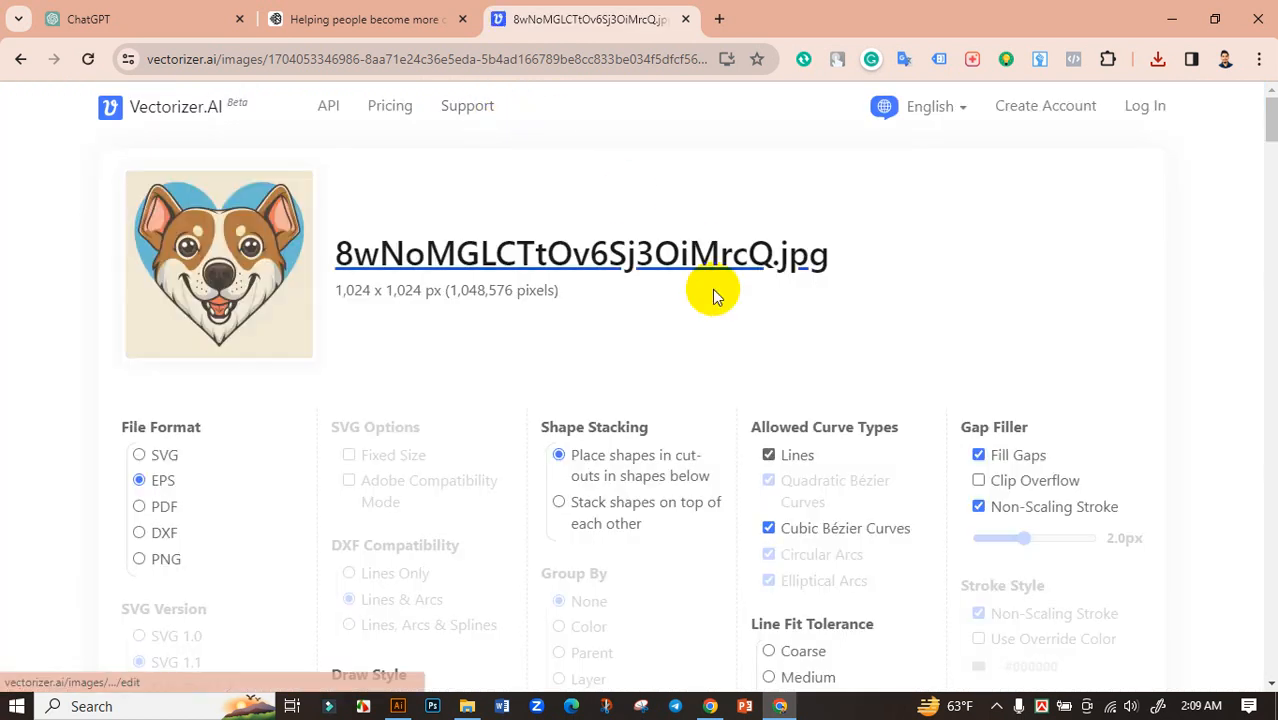
scroll(712, 289, down, 5)
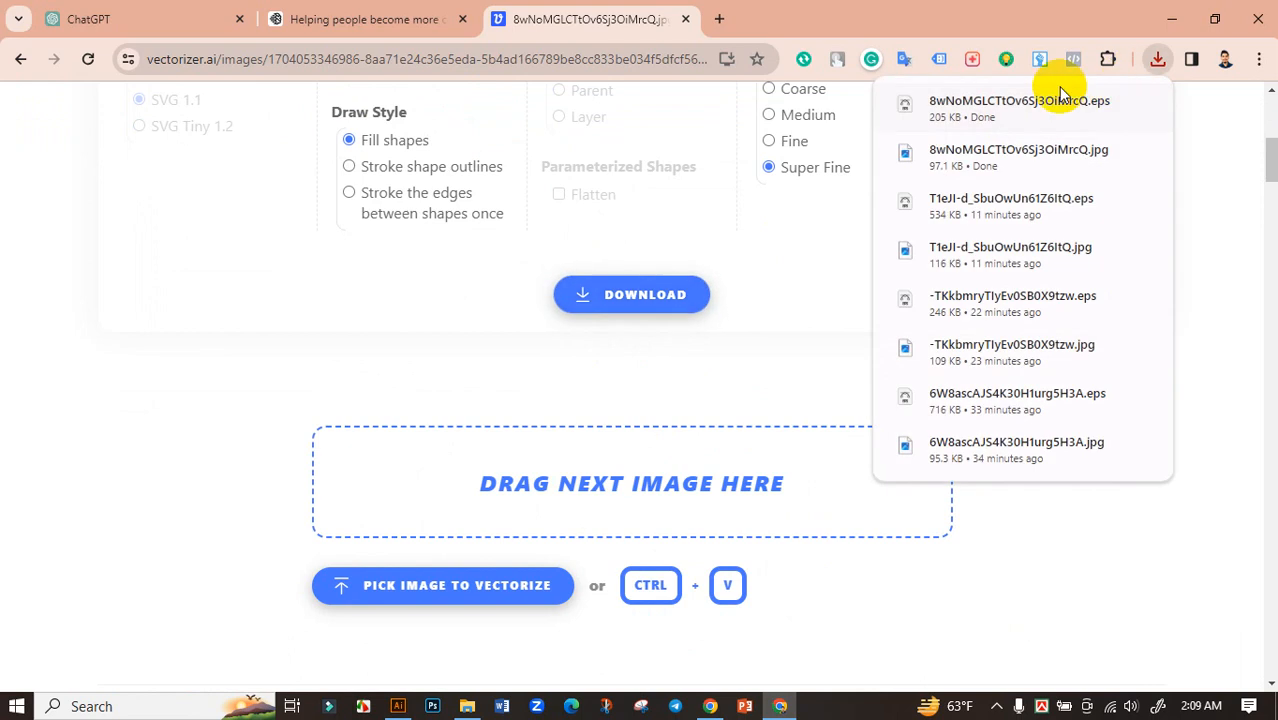
click(1110, 106)
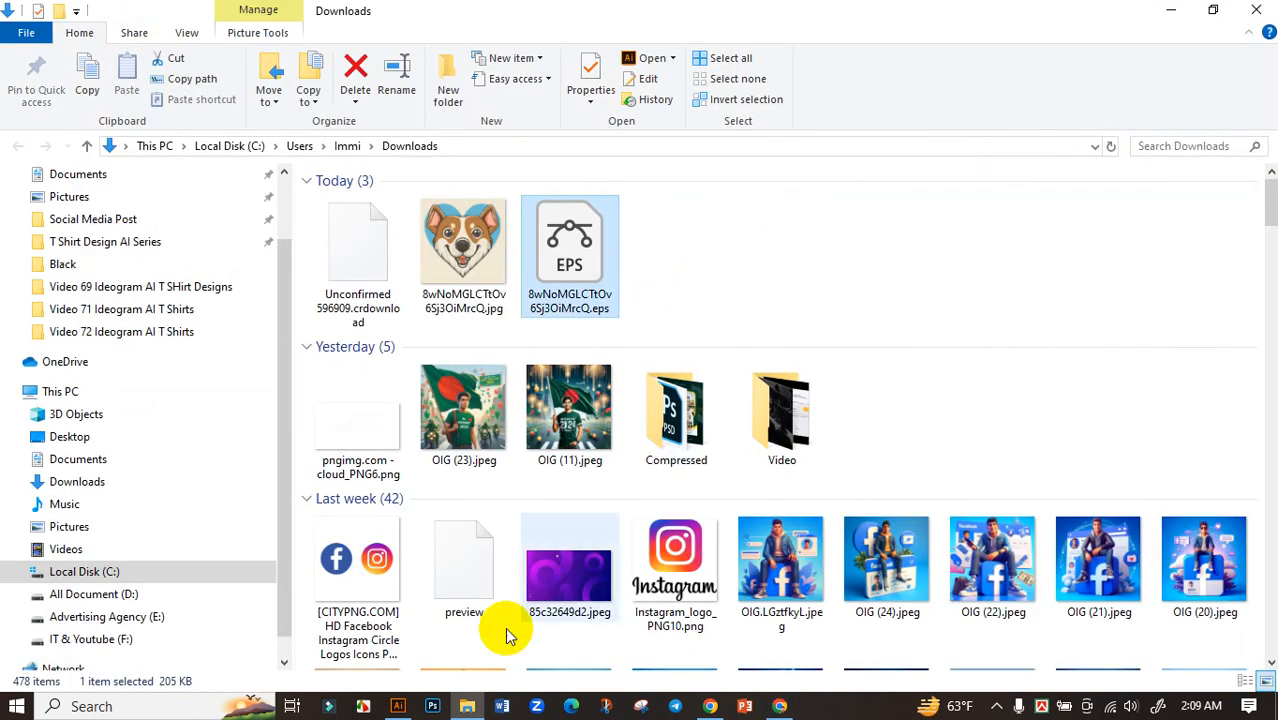
- Switch to Illustrator and create a new portrait document measuring 11.9 x 17.9 in
click(397, 706)
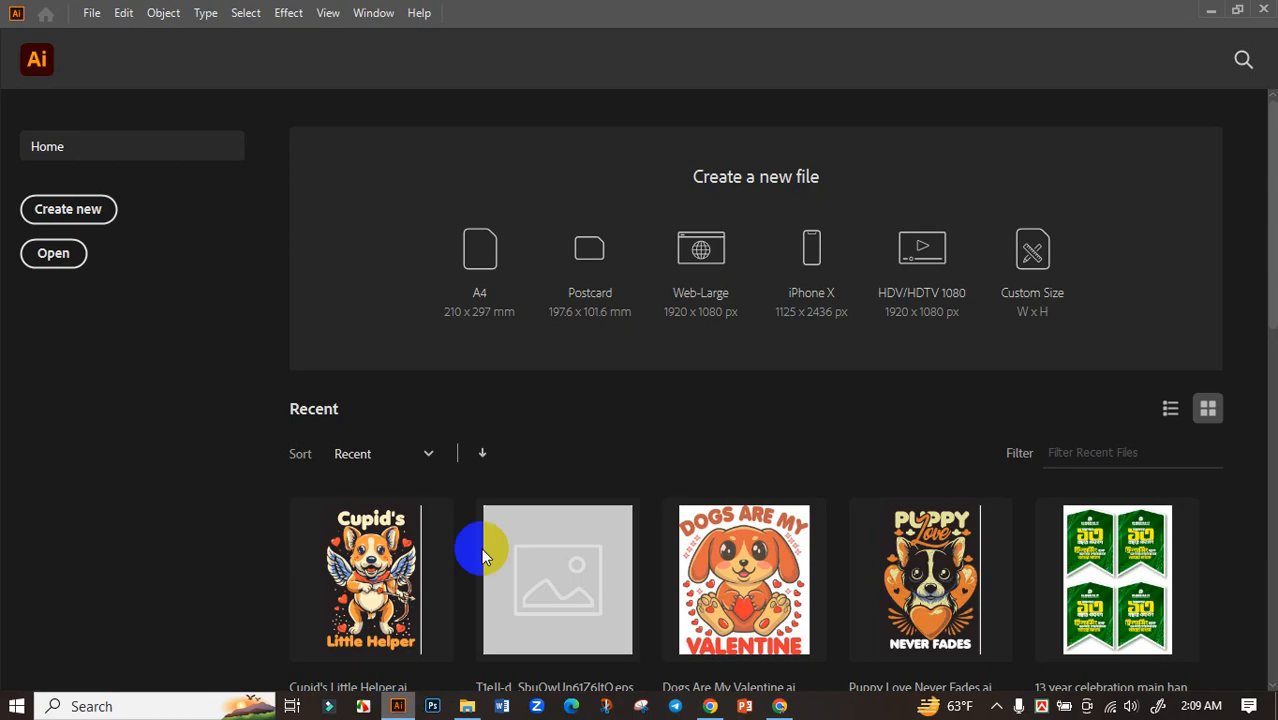
click(110, 227)
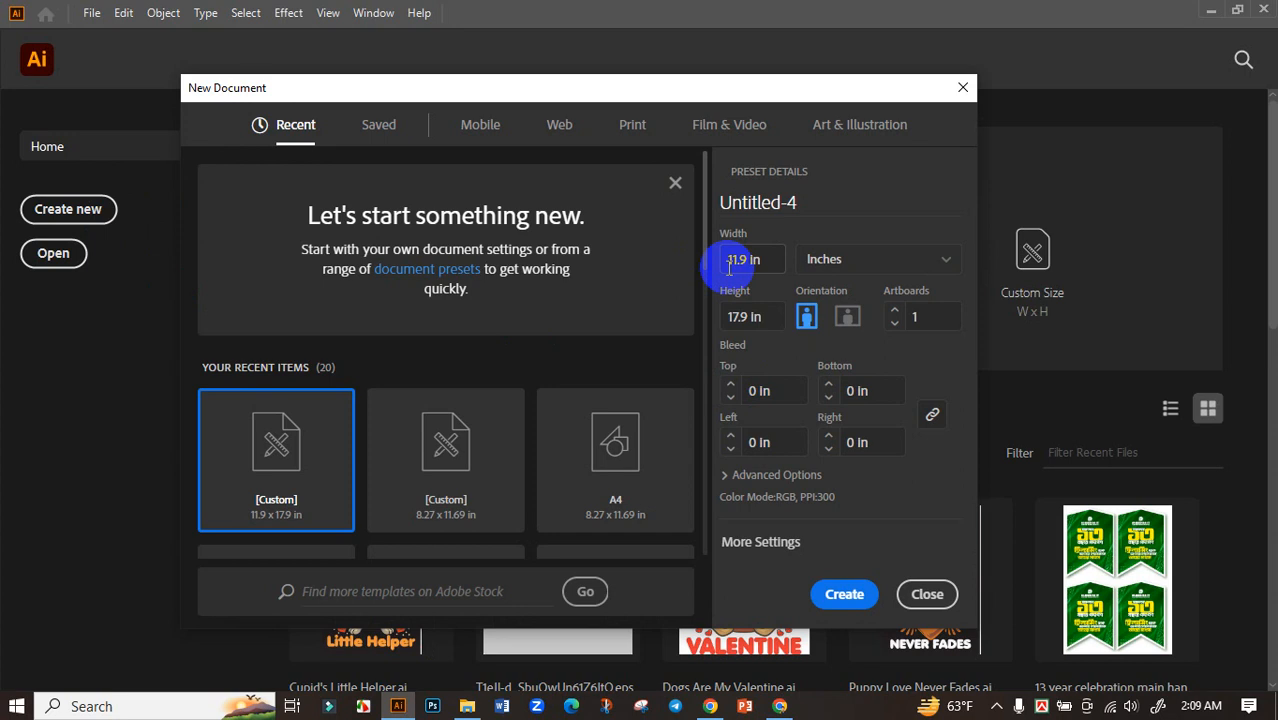
click(744, 328)
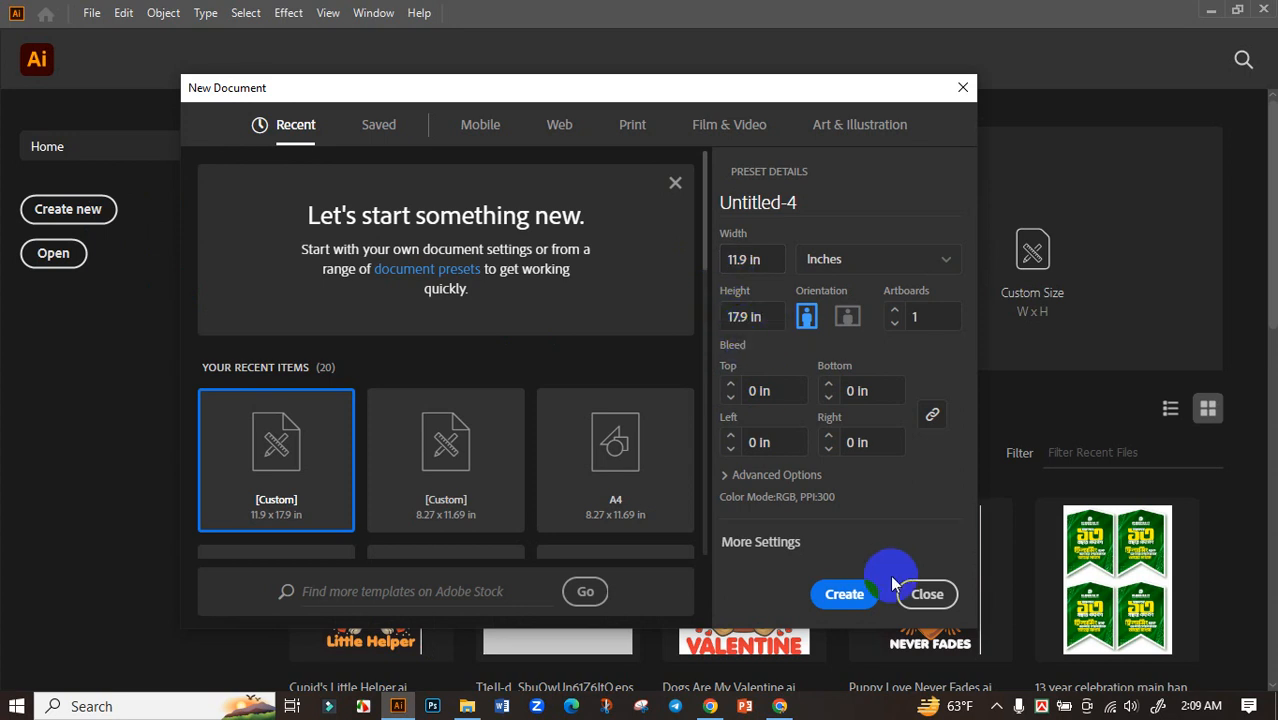
click(842, 592)
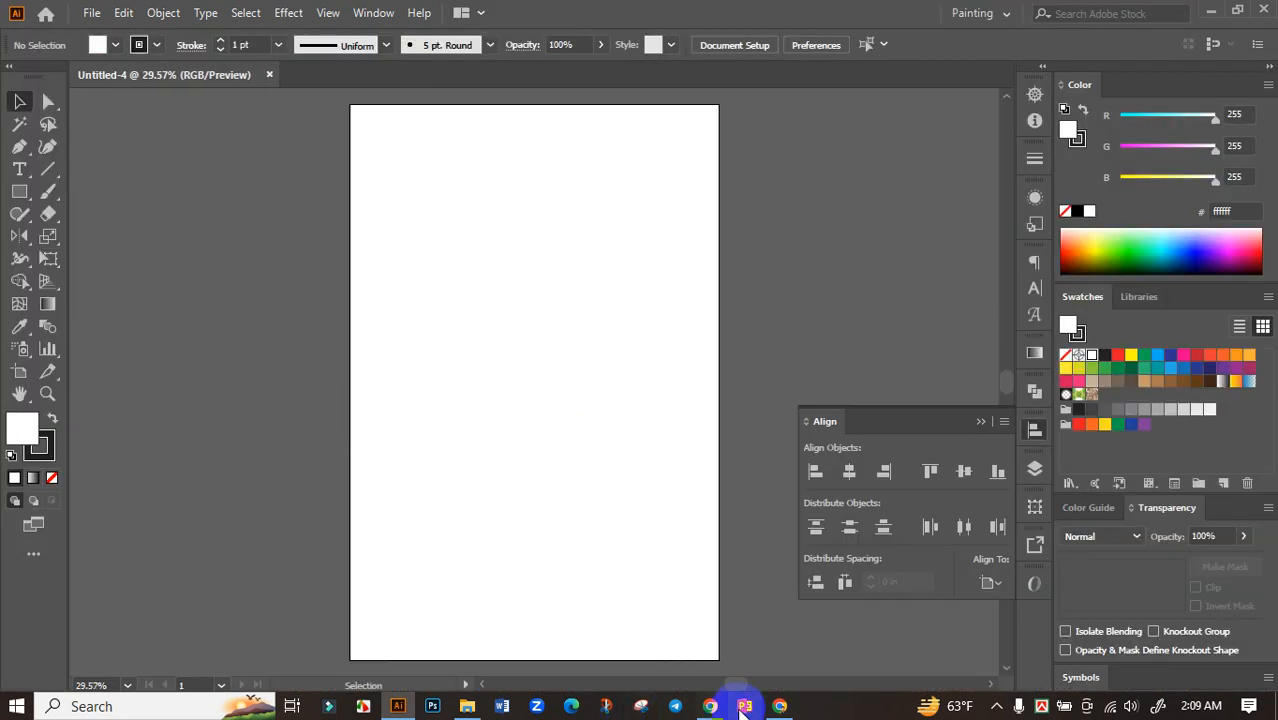
click(779, 706)
click(420, 19)
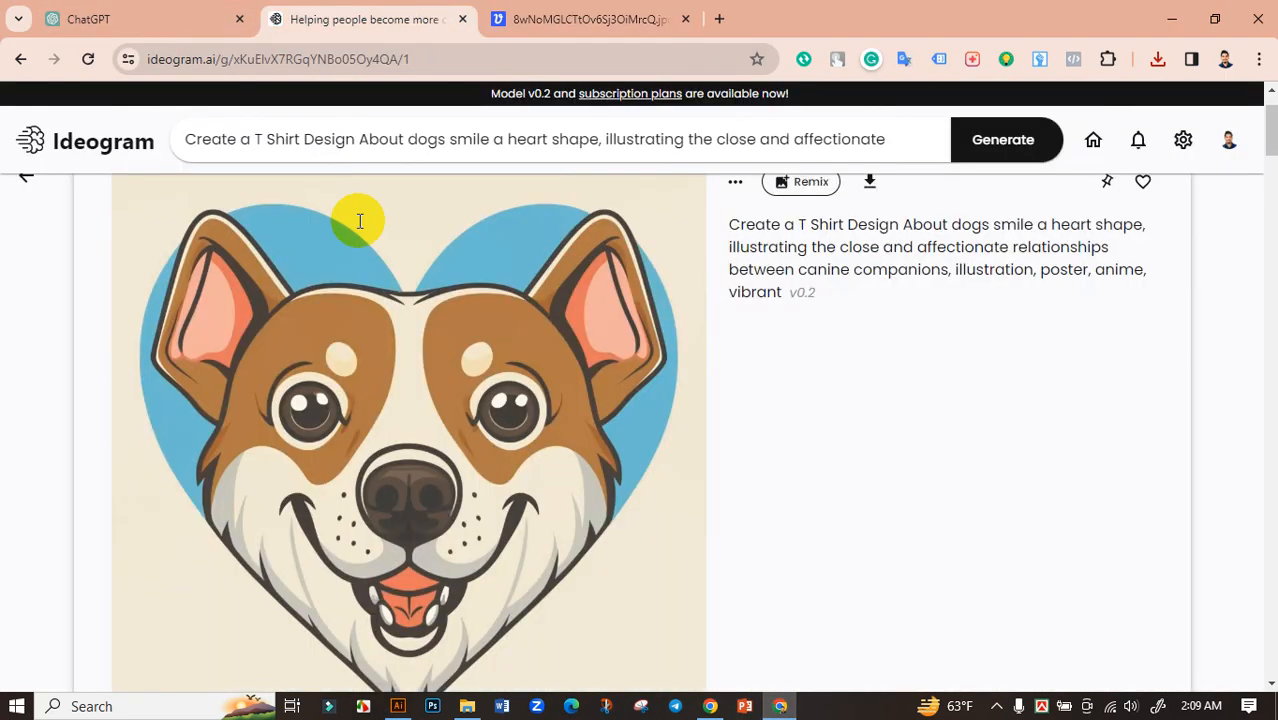
click(399, 706)
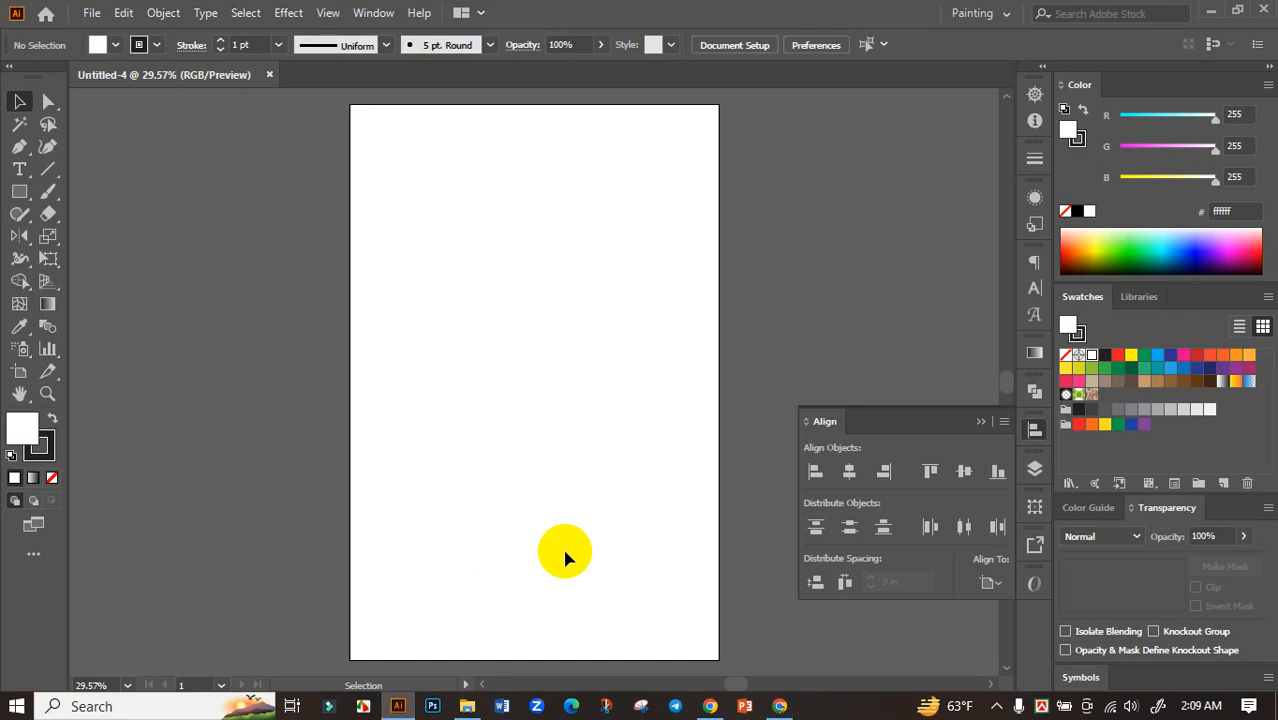
- Open the downloaded dog EPS from its folder in Illustrator and move the artwork off the artboard to its left
click(467, 706)
double_click(570, 245)
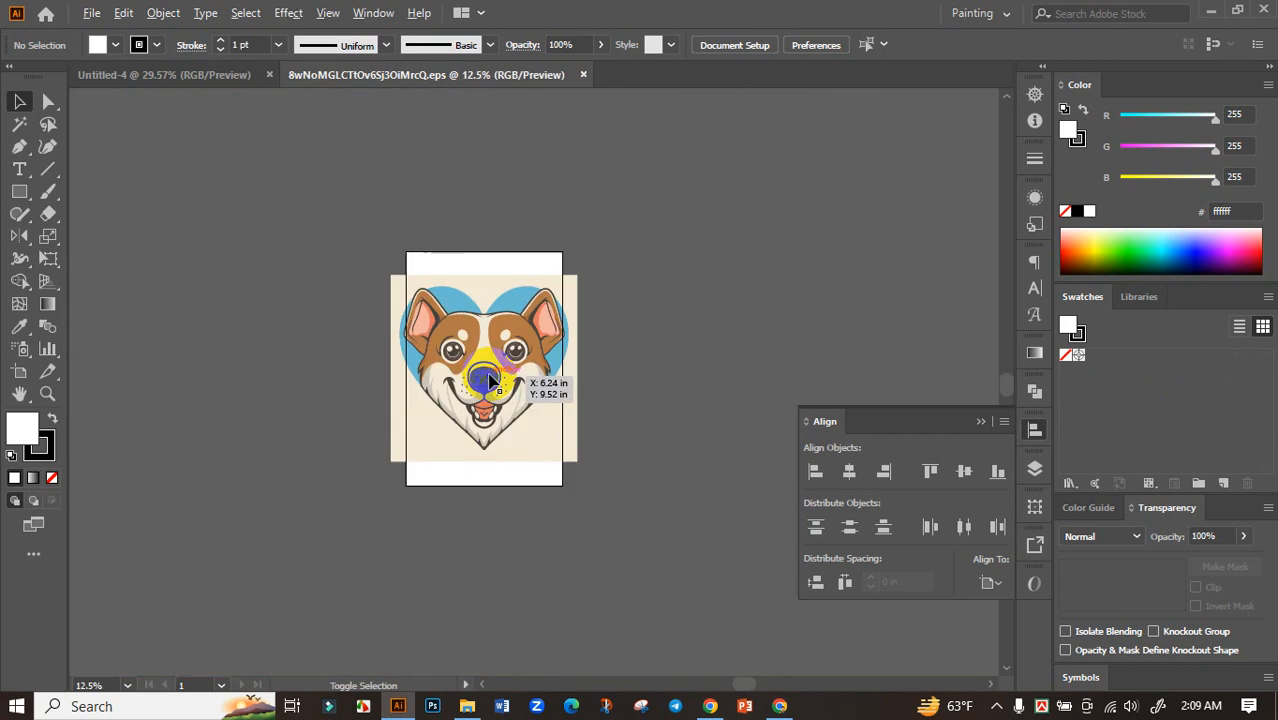
drag(519, 373, 199, 347)
drag(295, 313, 381, 299)
click(381, 299)
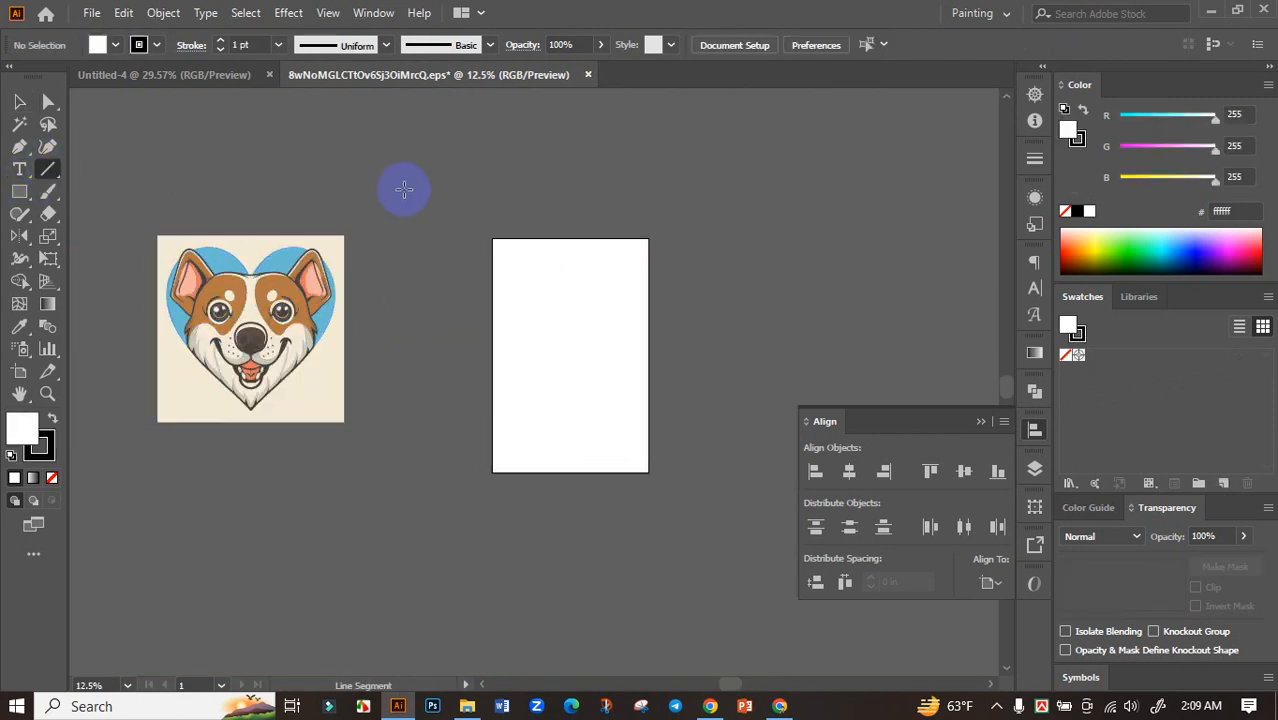
- Draw a helper line beside the dog, select all matching stroked paths with the Magic Wand and delete them
drag(429, 182, 443, 333)
key(y)
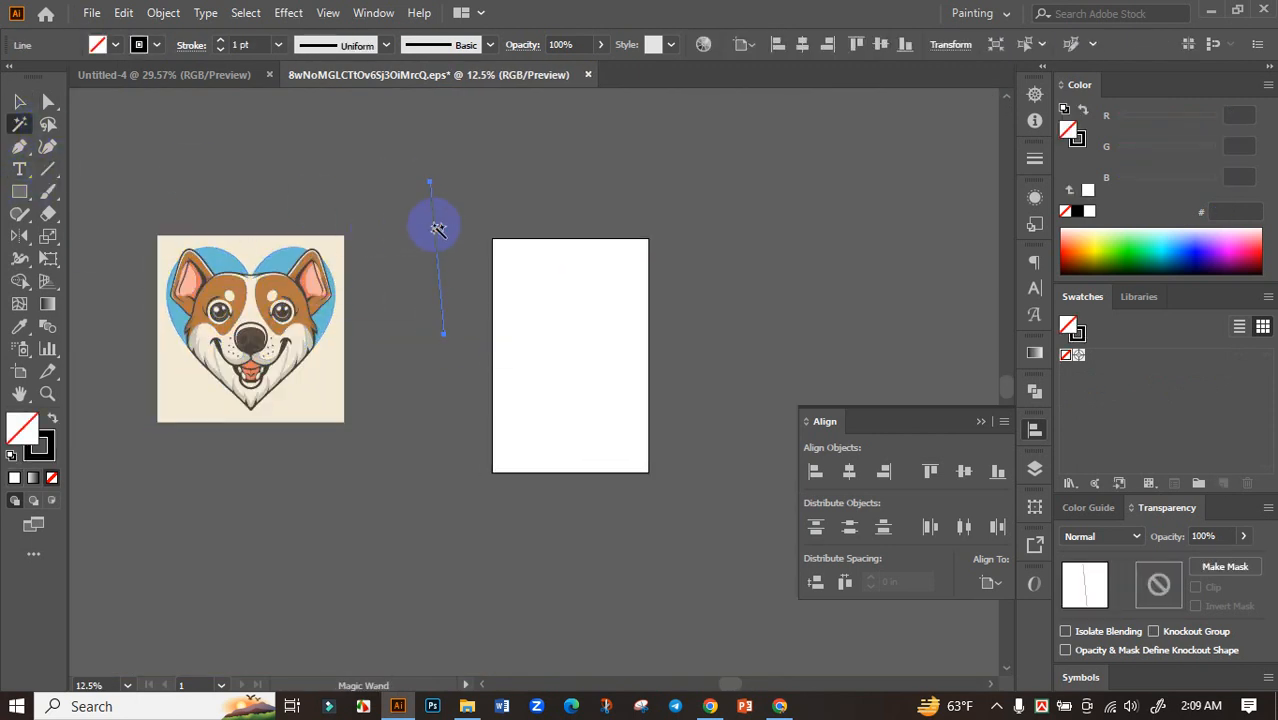
click(438, 229)
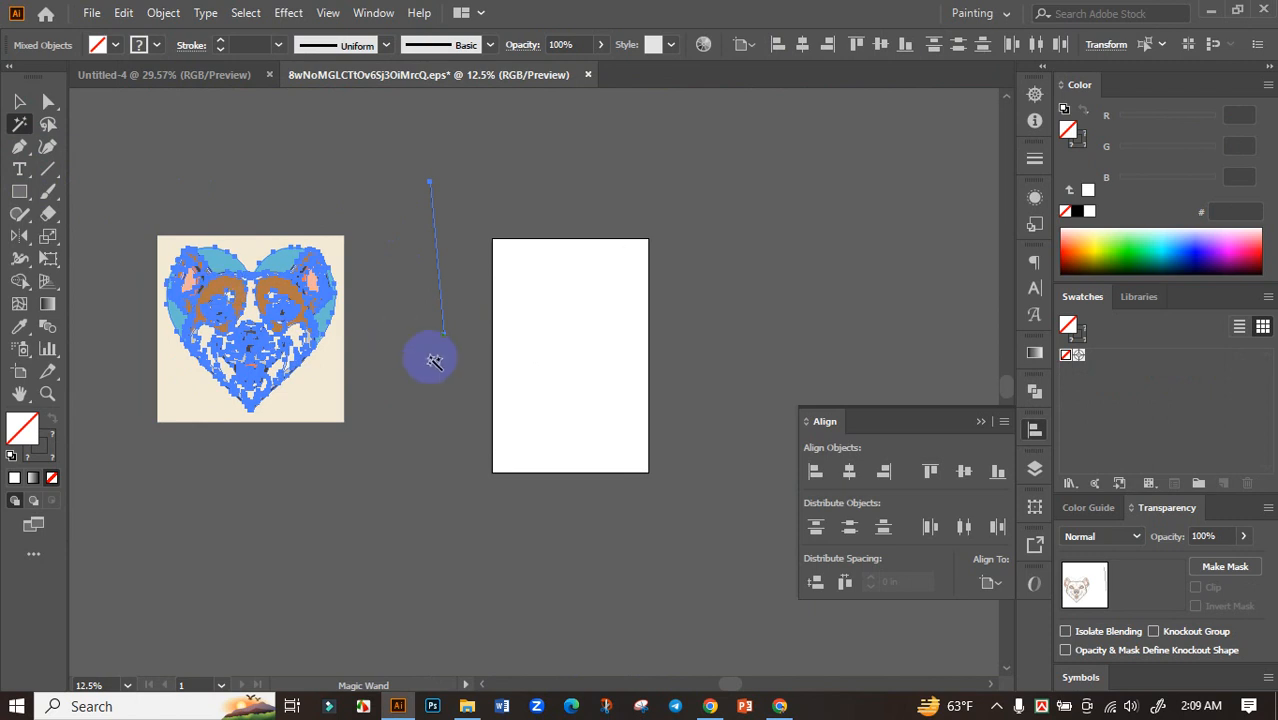
click(434, 361)
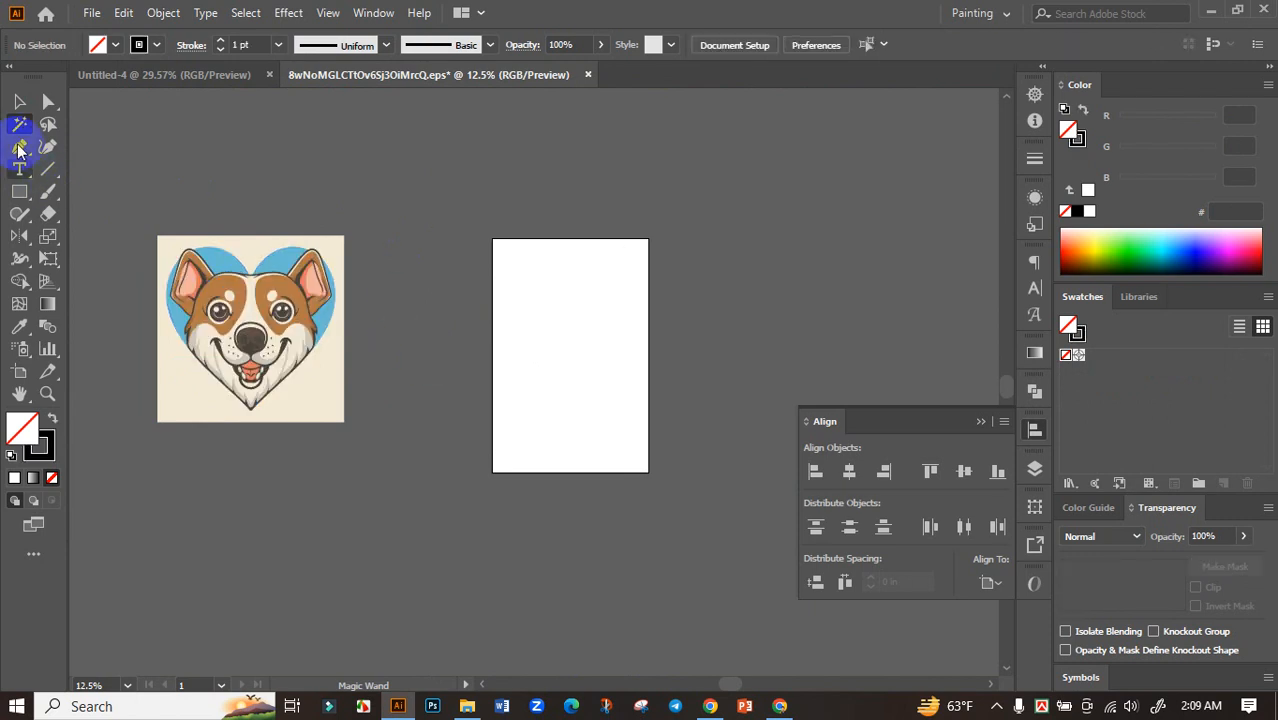
- Ungroup the dog artwork and delete the cream background shape around the heart
click(19, 102)
scroll(268, 372, up, 2)
drag(318, 407, 447, 411)
right_click(448, 418)
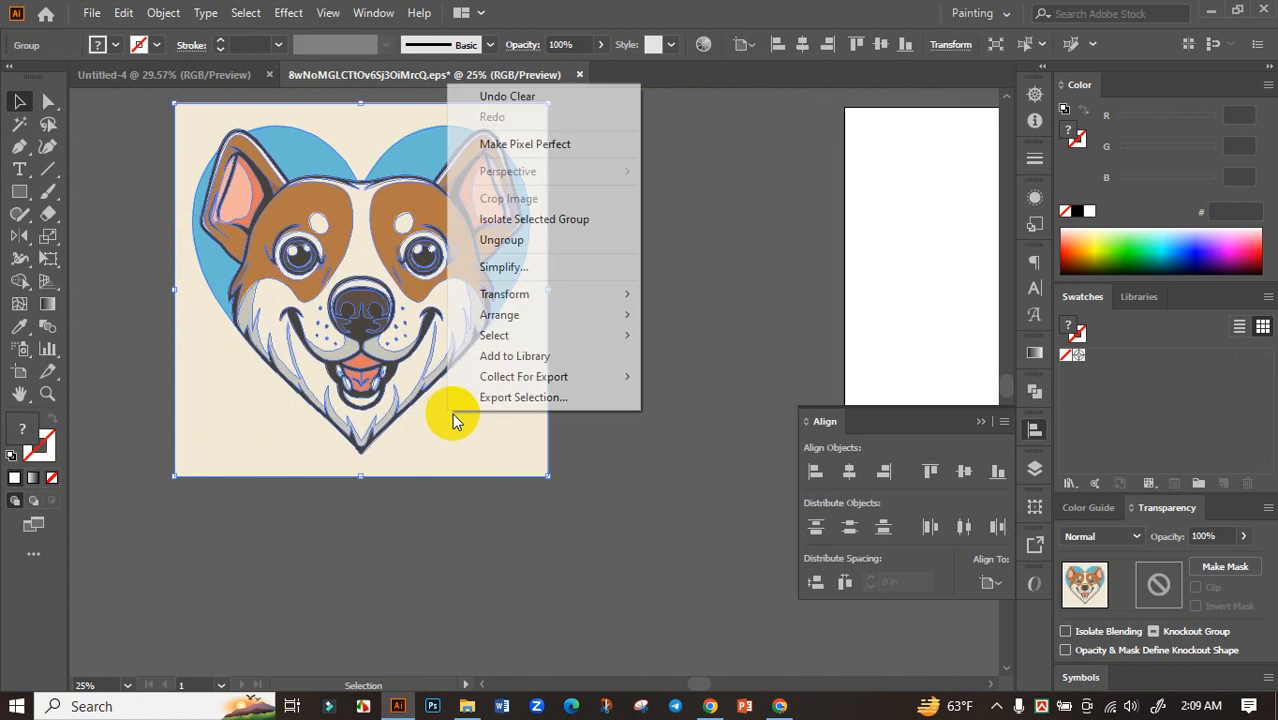
click(499, 243)
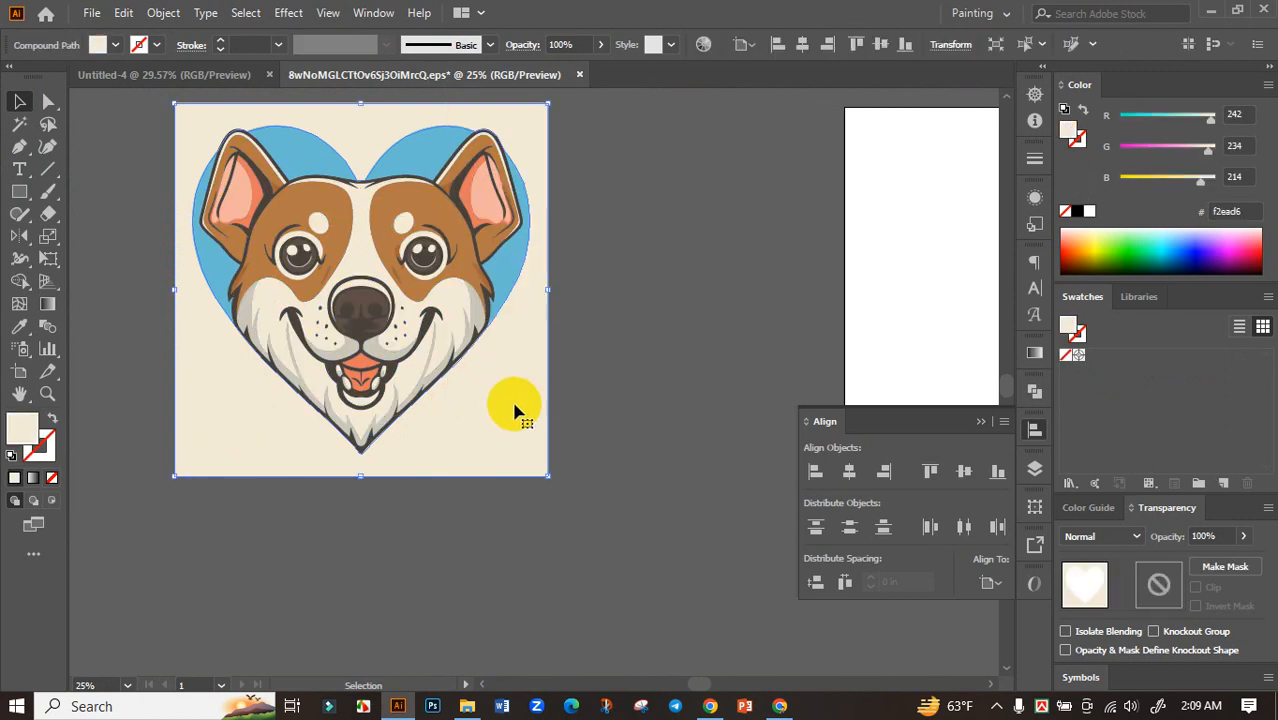
key(Delete)
scroll(500, 358, down, 1)
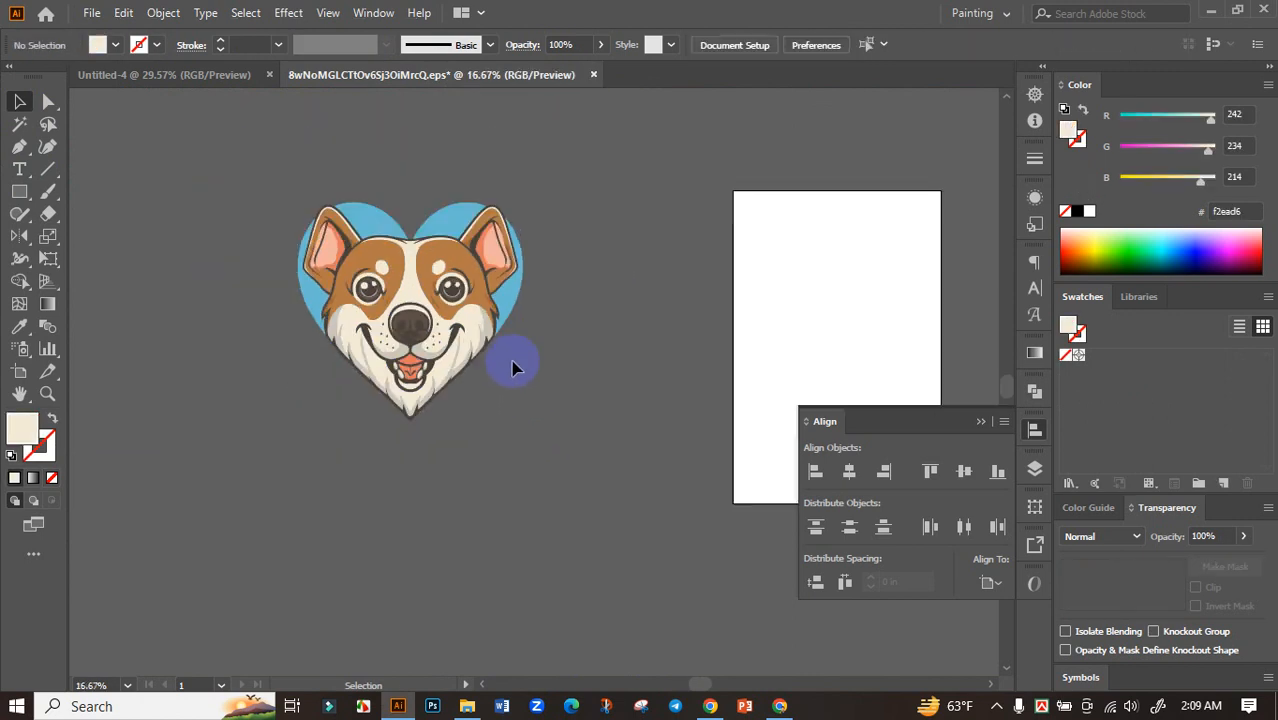
- Group all the remaining dog and heart shapes and bring the group into the Untitled-4 document
scroll(228, 237, up, 1)
drag(240, 222, 640, 580)
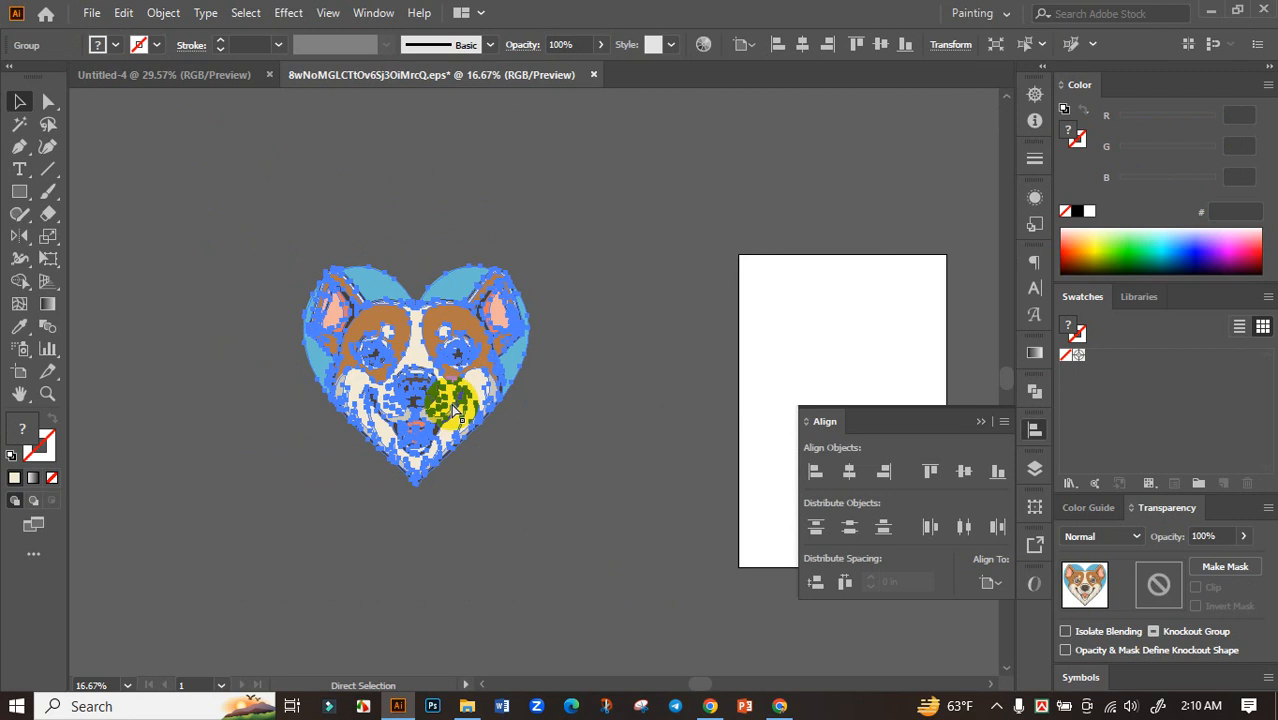
key(ctrl+g)
drag(418, 336, 542, 308)
- Scale the dog group down to fit within the artboard width and center it horizontally
click(849, 471)
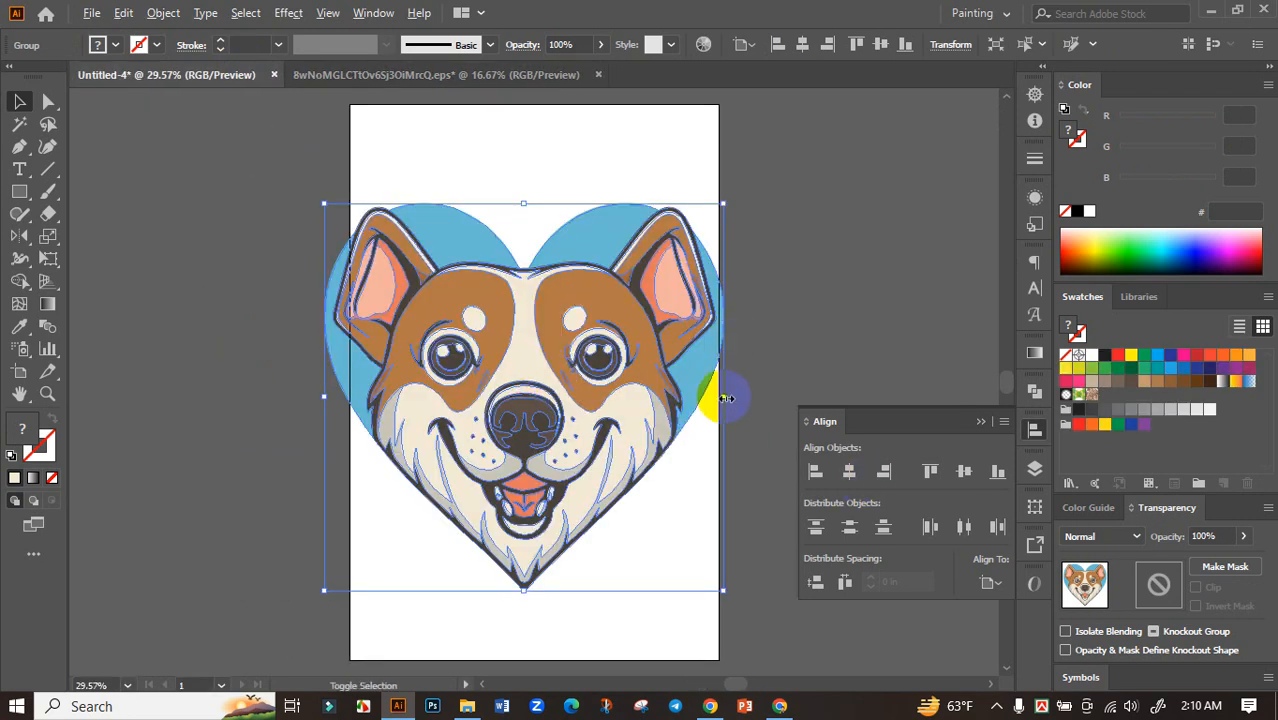
drag(724, 398, 683, 397)
click(849, 471)
click(855, 472)
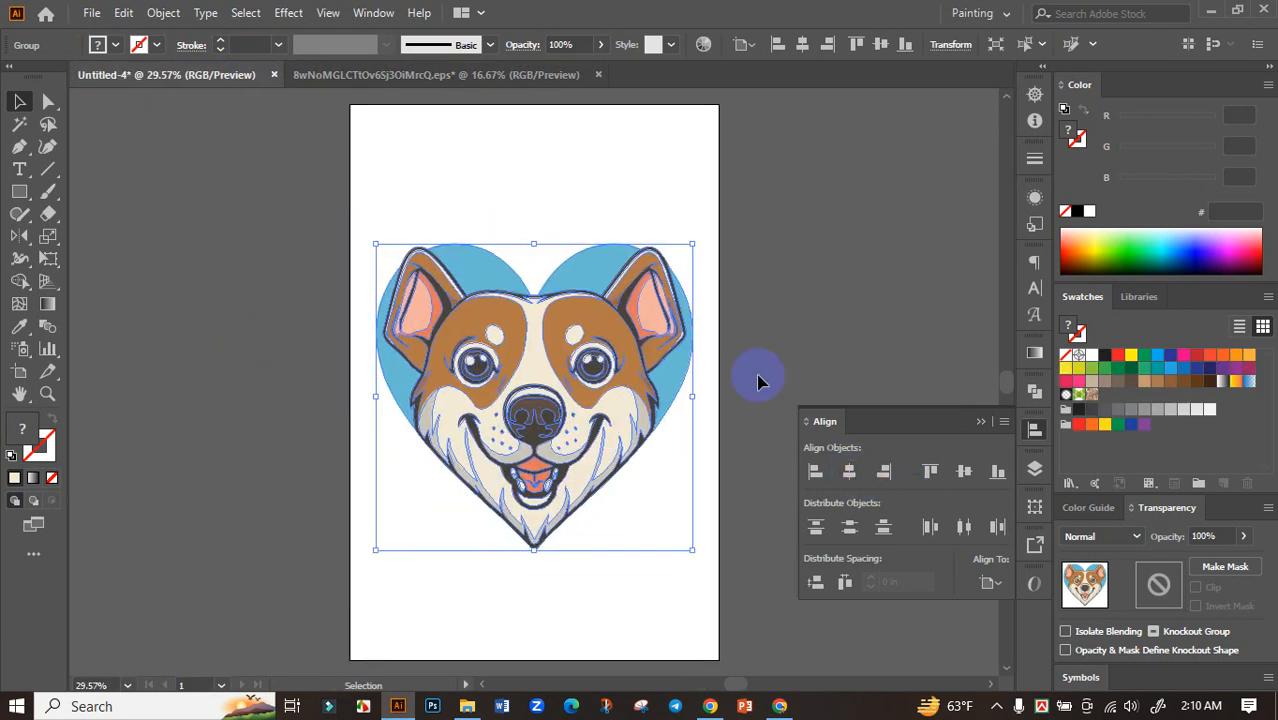
- Move the dog group slightly lower on the artboard to leave more room above it
click(756, 354)
scroll(756, 354, up, 1)
drag(564, 380, 563, 409)
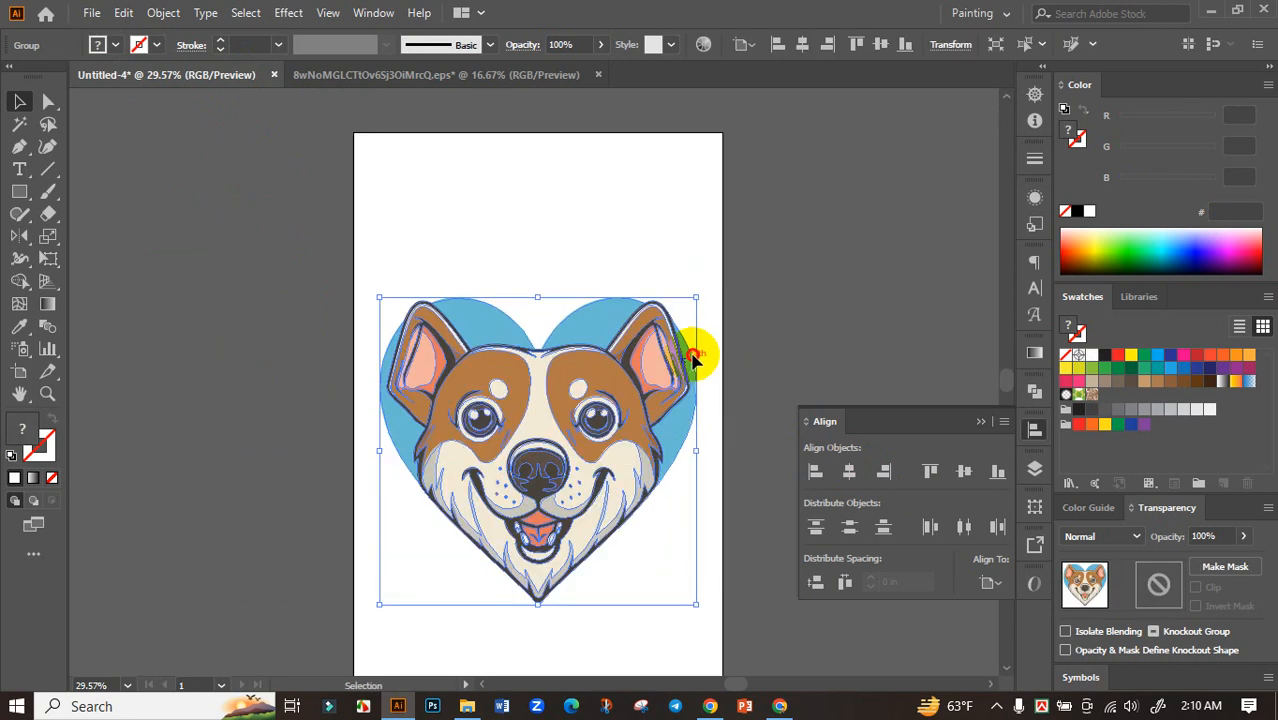
drag(662, 343, 563, 363)
click(680, 587)
- Switch to the ChatGPT slogan list in the browser and copy the phrase "Doggy Date Night"
click(780, 706)
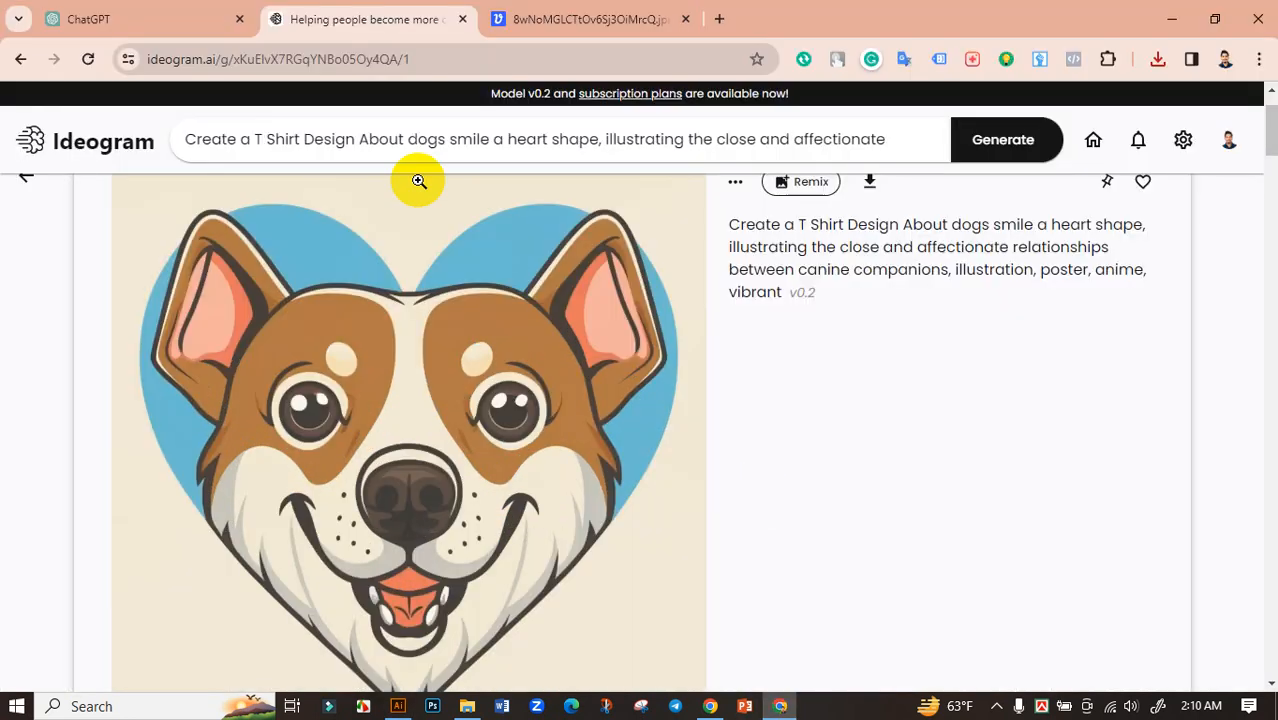
click(171, 20)
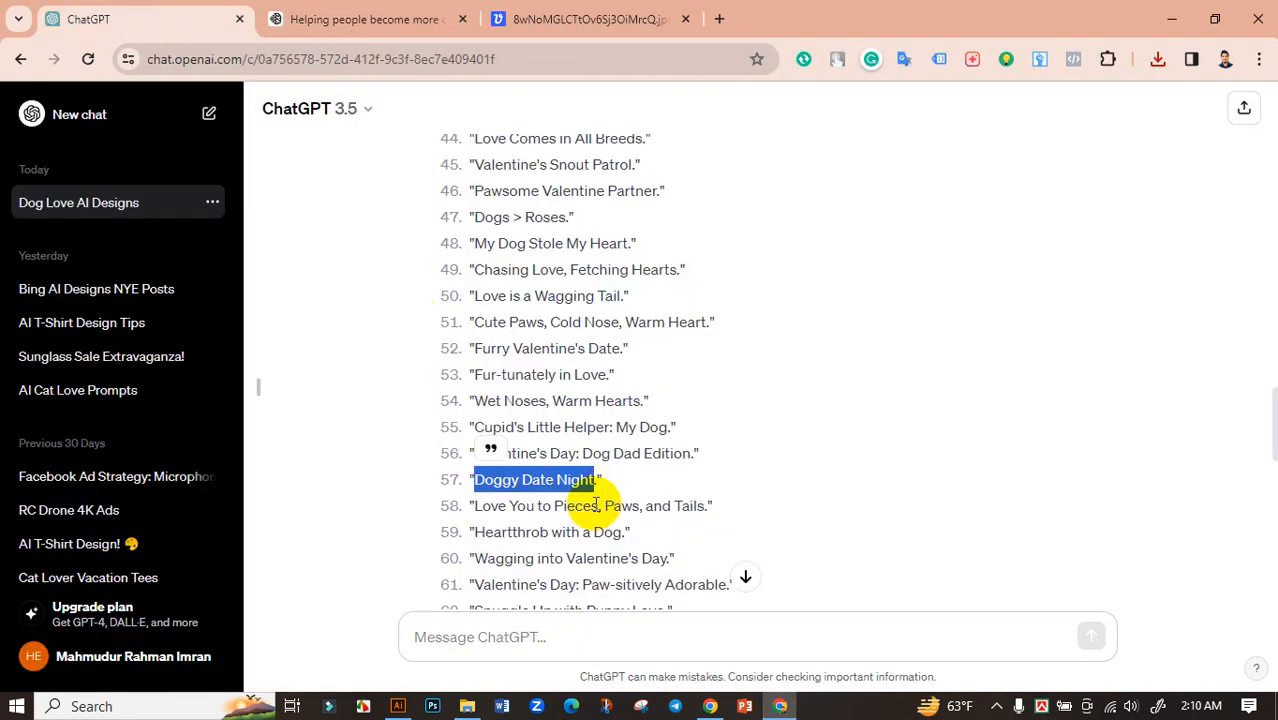
right_click(520, 483)
click(572, 189)
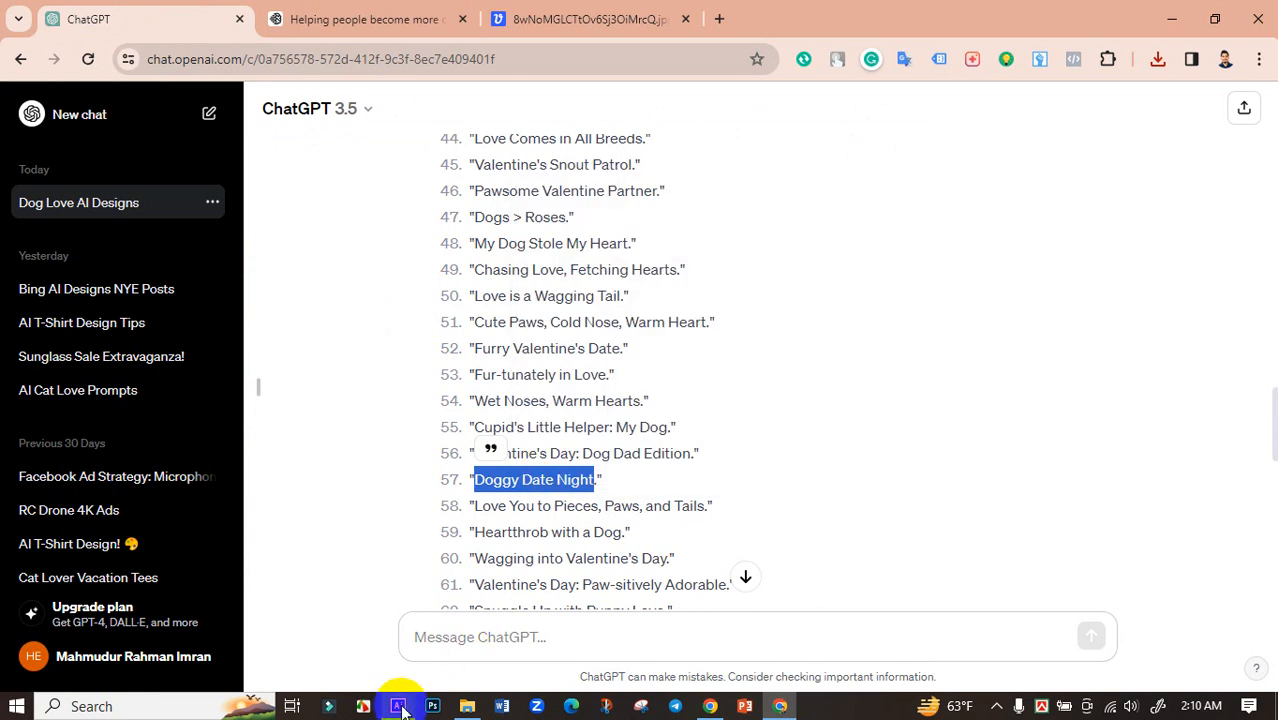
- Paste "Doggy Date Night" into the Illustrator T-shirt document, resize it to about 60 pt and place it beside the artboard
click(398, 706)
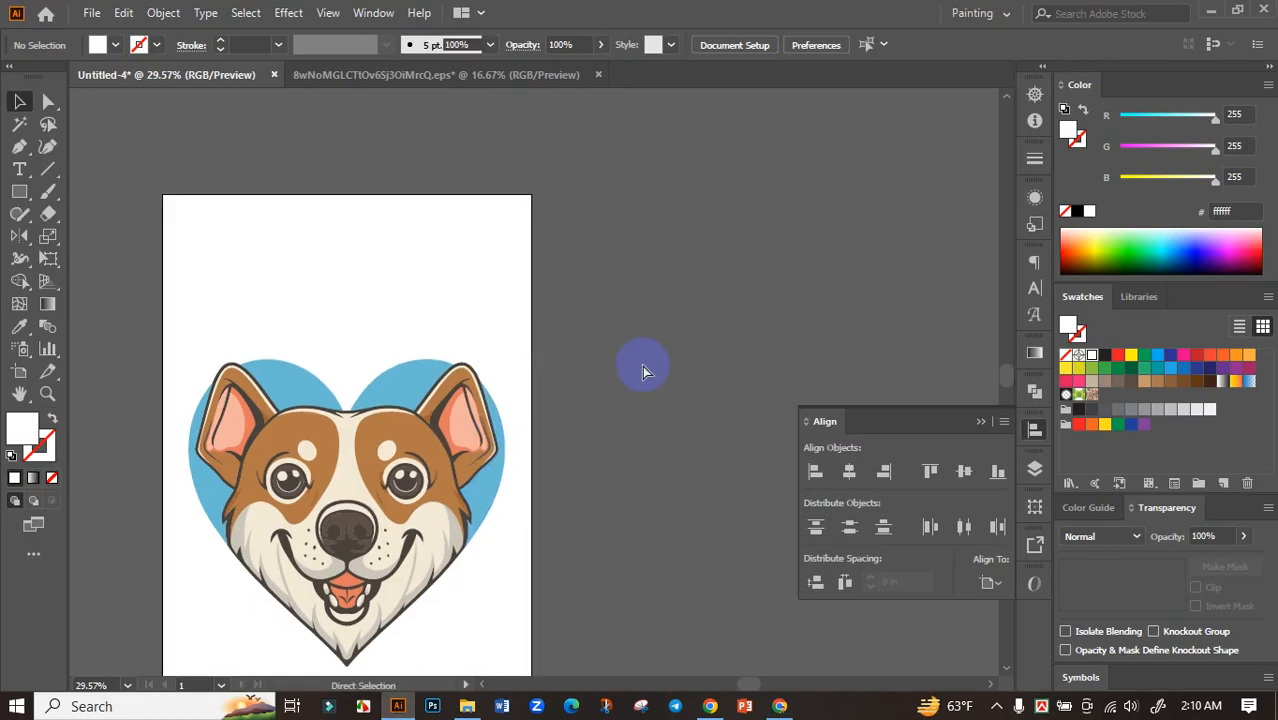
key(ctrl+v)
drag(551, 386, 712, 468)
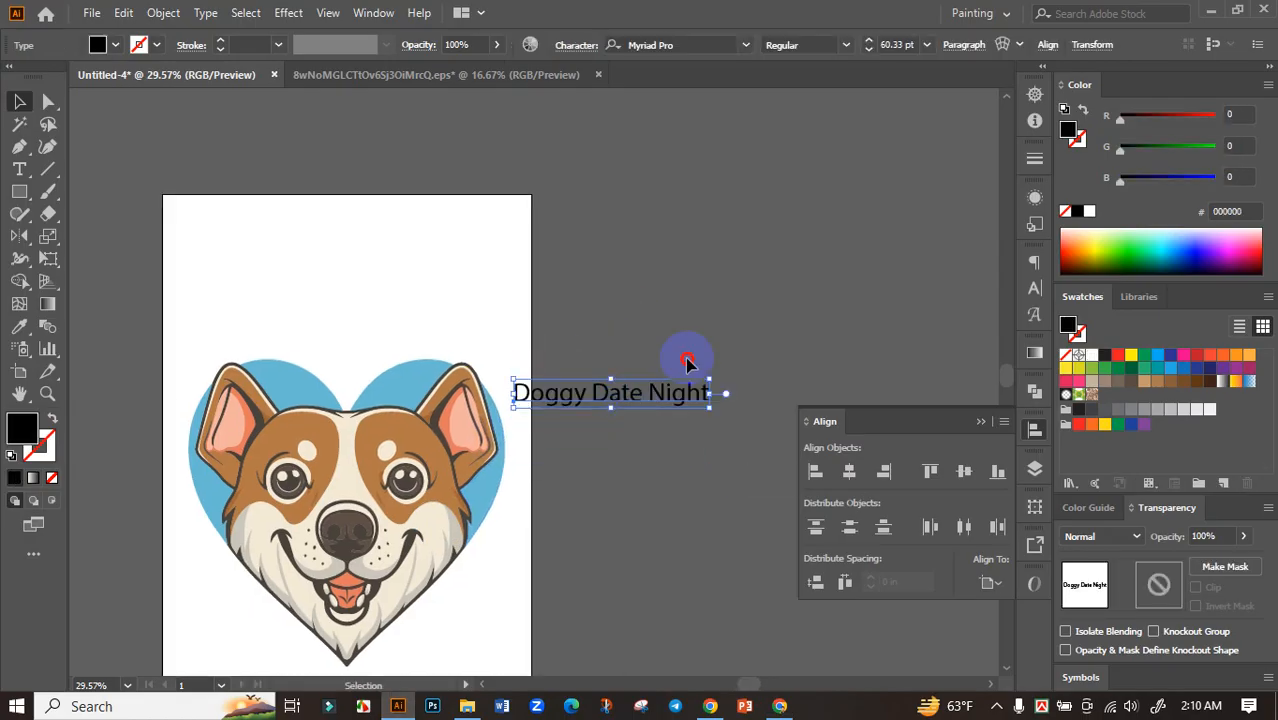
drag(687, 388, 781, 322)
- Cut "Doggy" out of the slogan, move "Date Night" above the dog's head and paste "Doggy" as separate text
double_click(676, 324)
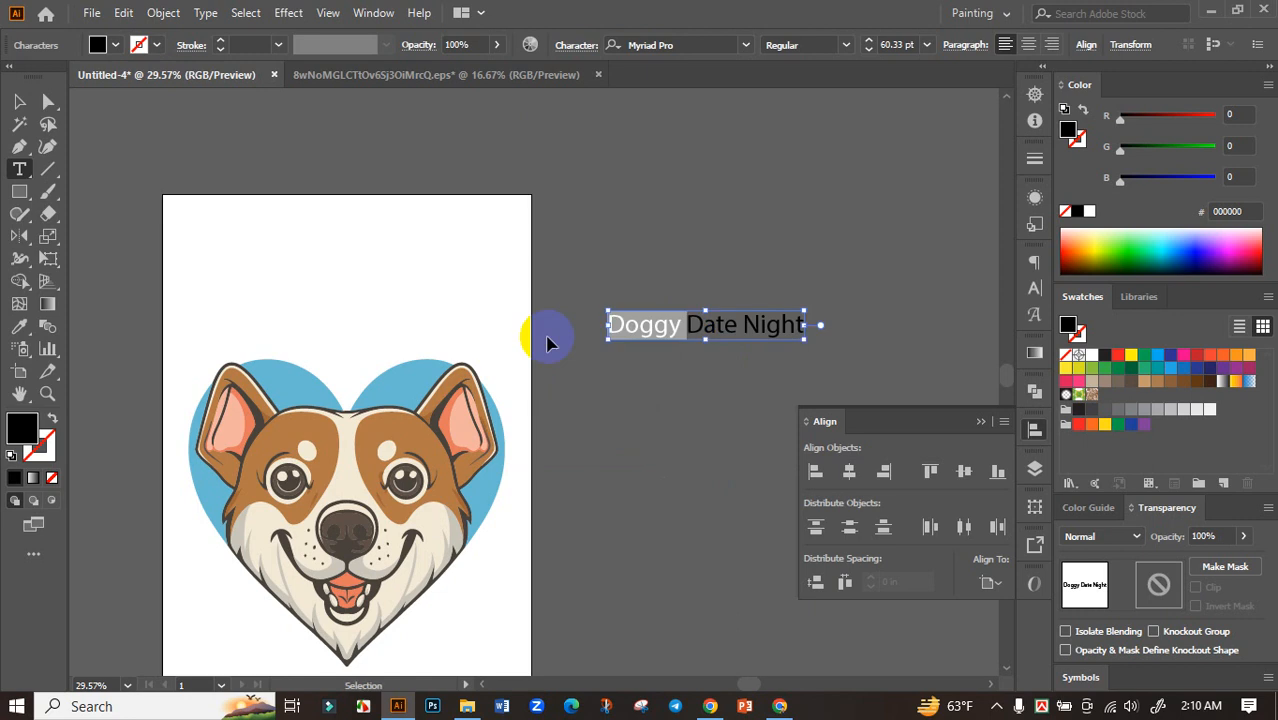
key(ctrl+x)
click(19, 101)
drag(690, 329, 394, 348)
click(487, 345)
key(ctrl+v)
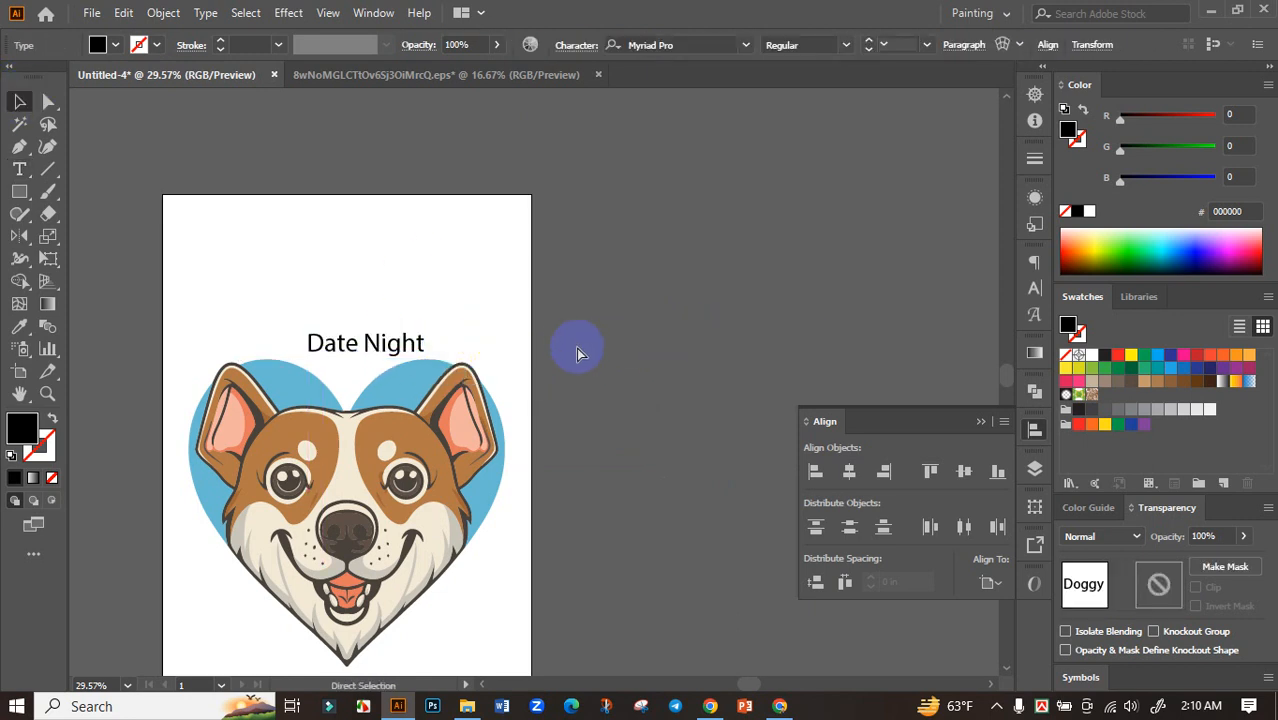
- Enlarge "Doggy" to about 152 pt above "Date Night" and set its font to Anja Eliane
drag(560, 383, 396, 278)
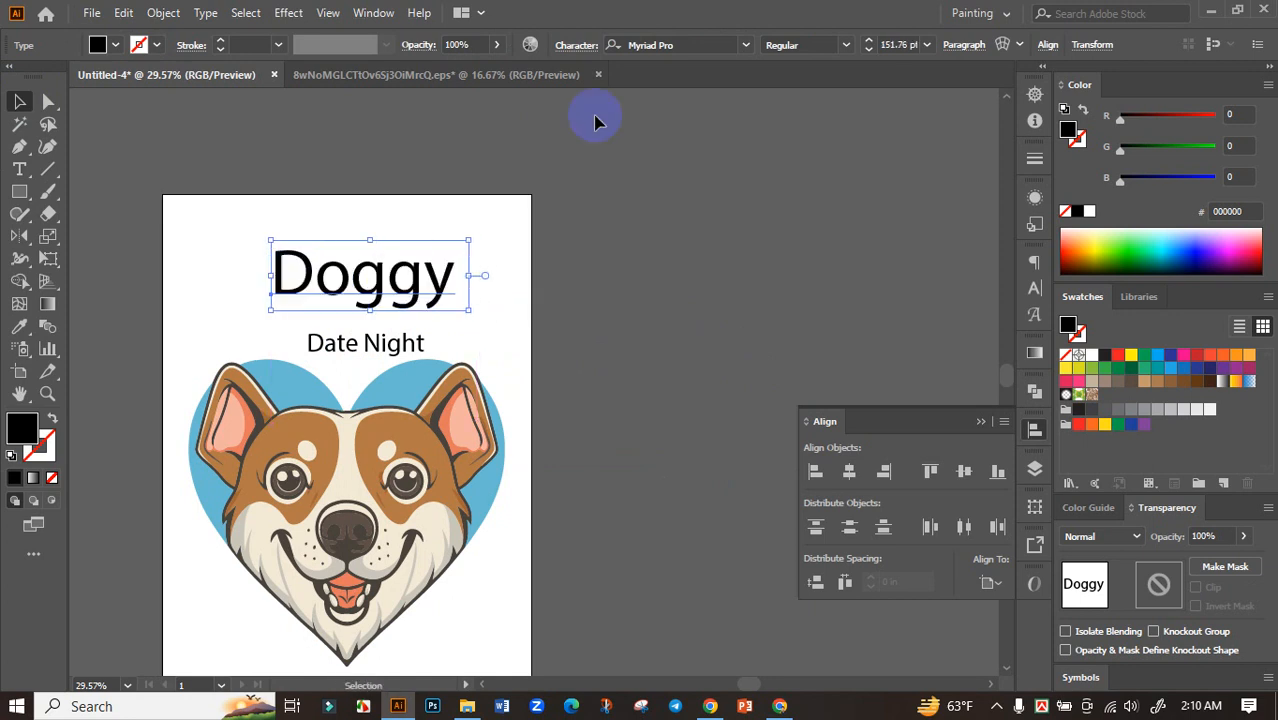
click(746, 45)
click(835, 160)
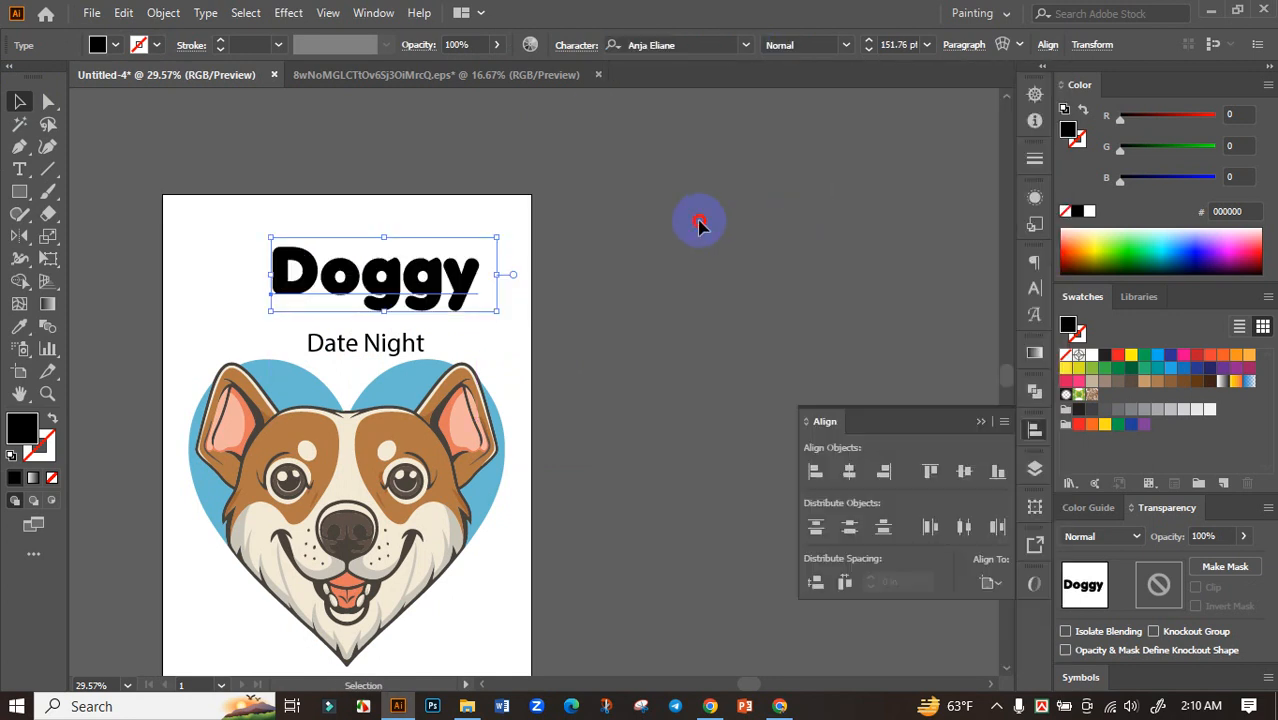
click(400, 280)
drag(396, 278, 384, 278)
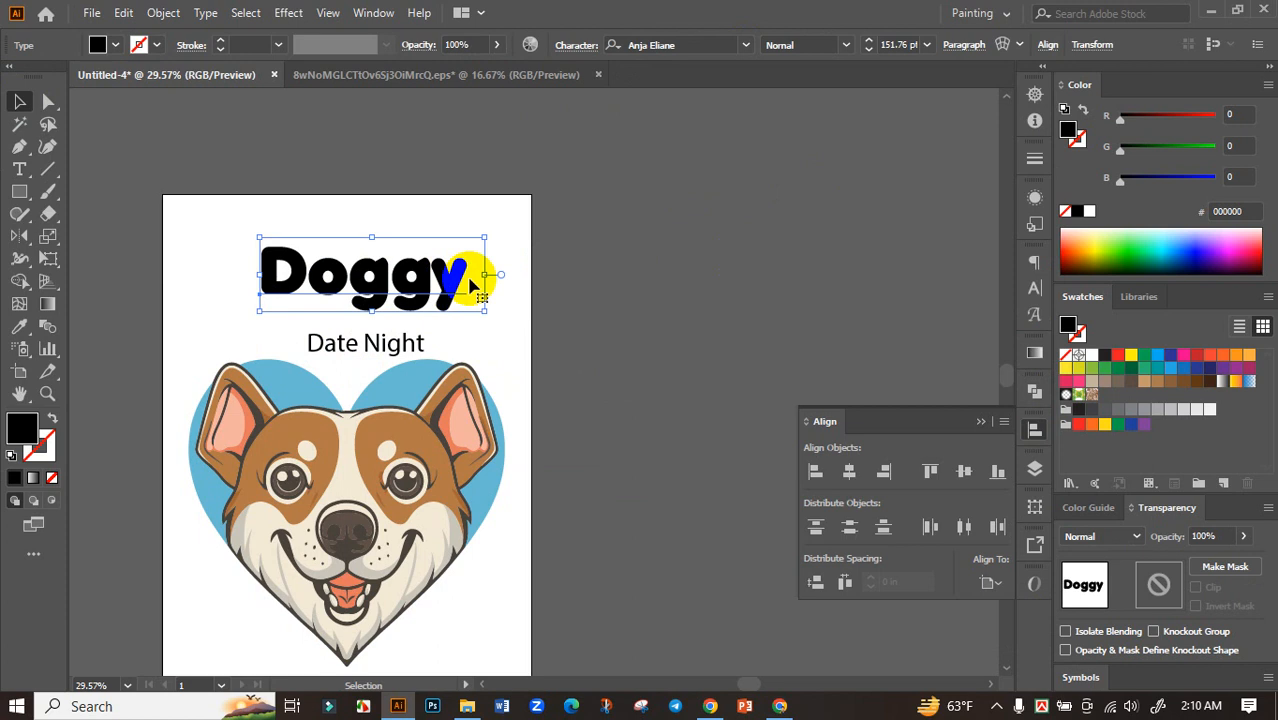
- Set "Doggy" in all caps and shift it so it sits roughly centred above "Date Night"
click(1034, 288)
click(819, 446)
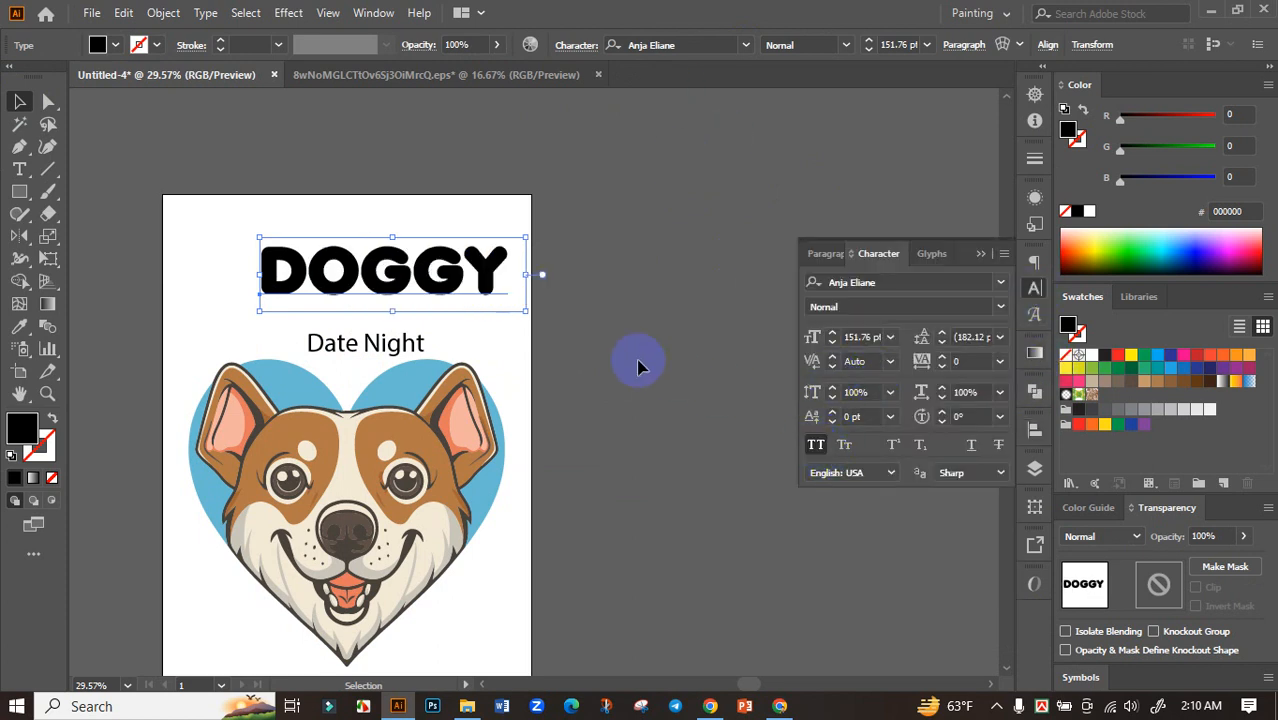
click(638, 362)
drag(466, 271, 438, 285)
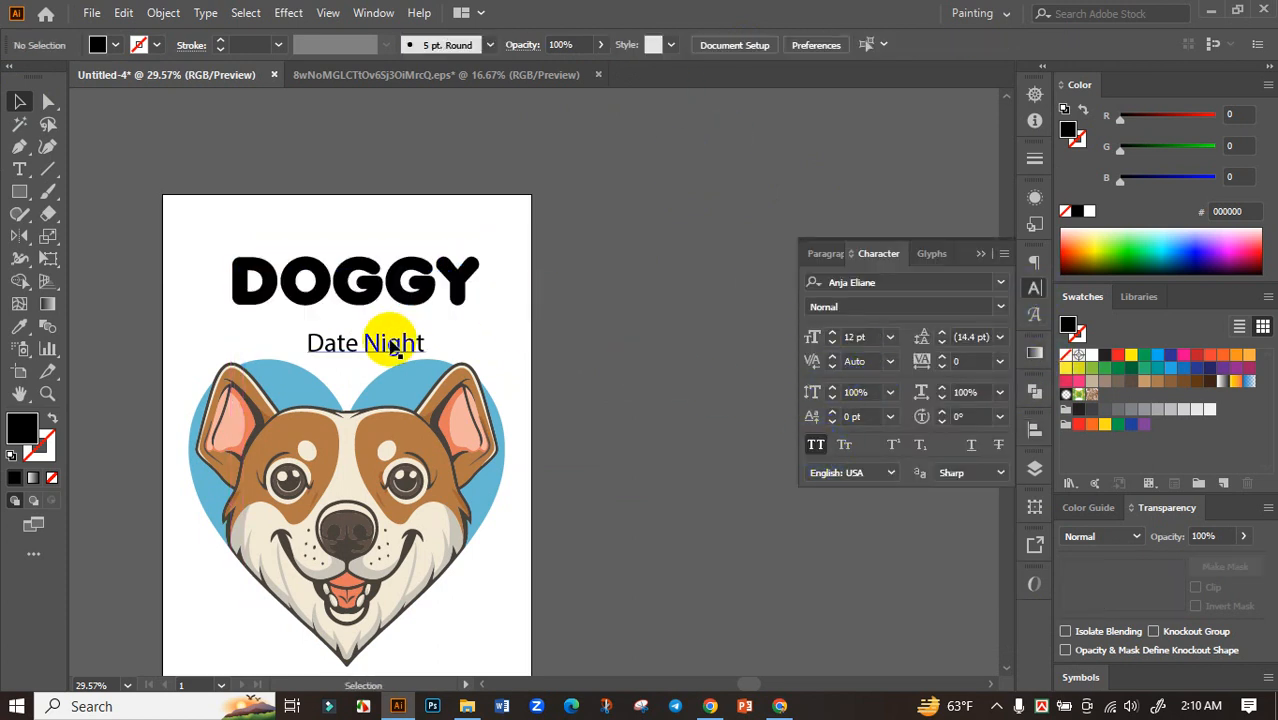
- Set the "Date Night" font to Anthony Hunter and enlarge the text to slightly wider than "DOGGY"
click(388, 342)
click(745, 45)
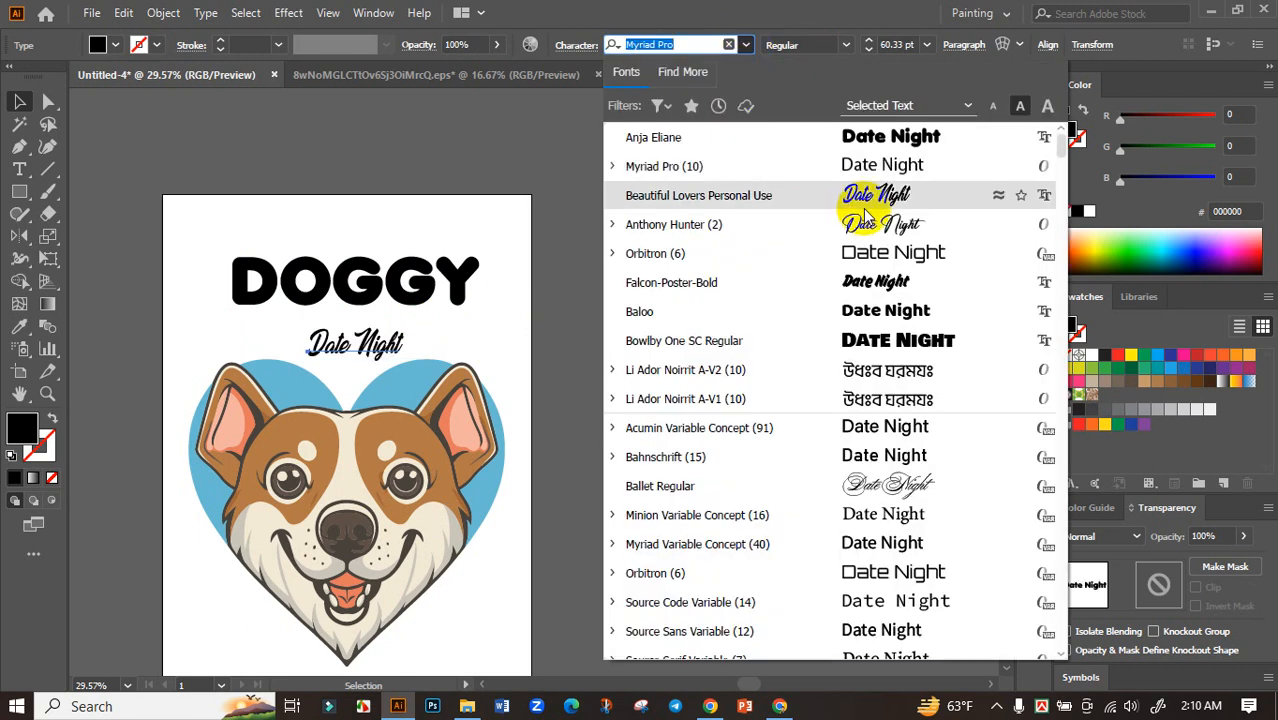
click(897, 229)
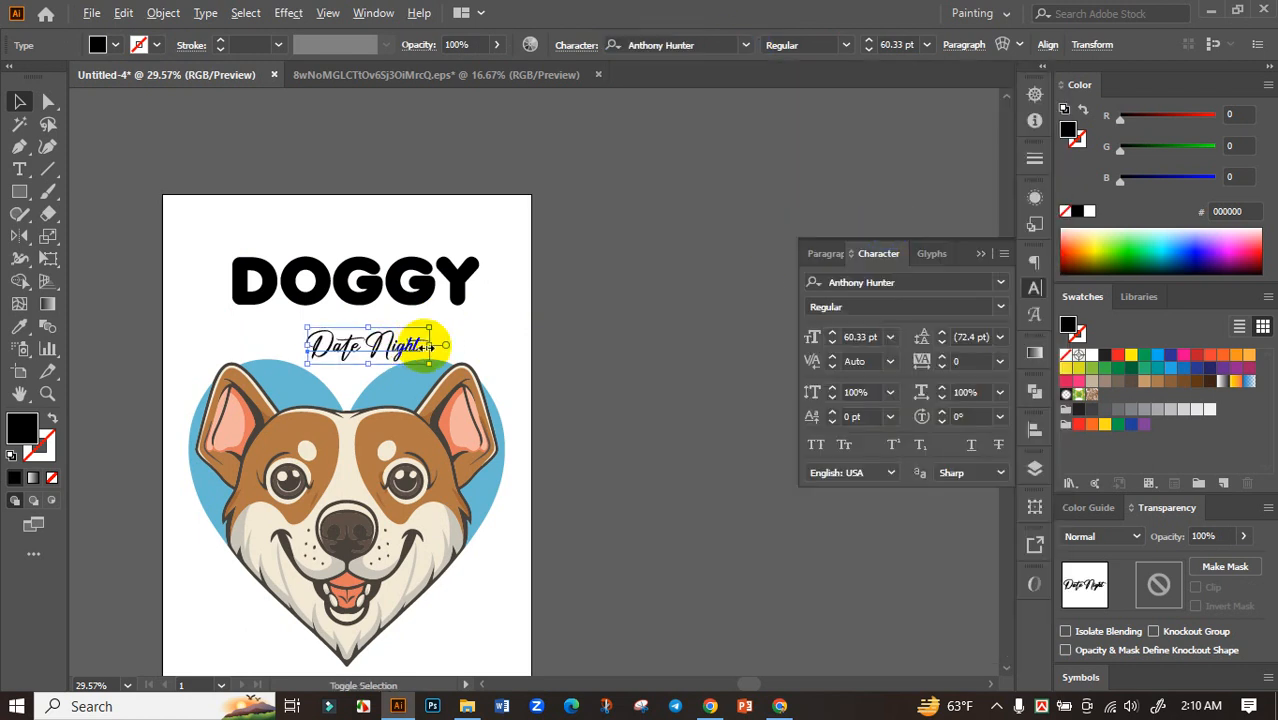
drag(430, 346, 482, 338)
- Convert "Date Night" to outlines and centre it horizontally on the artboard
scroll(417, 347, up, 2)
key(shift+ctrl+o)
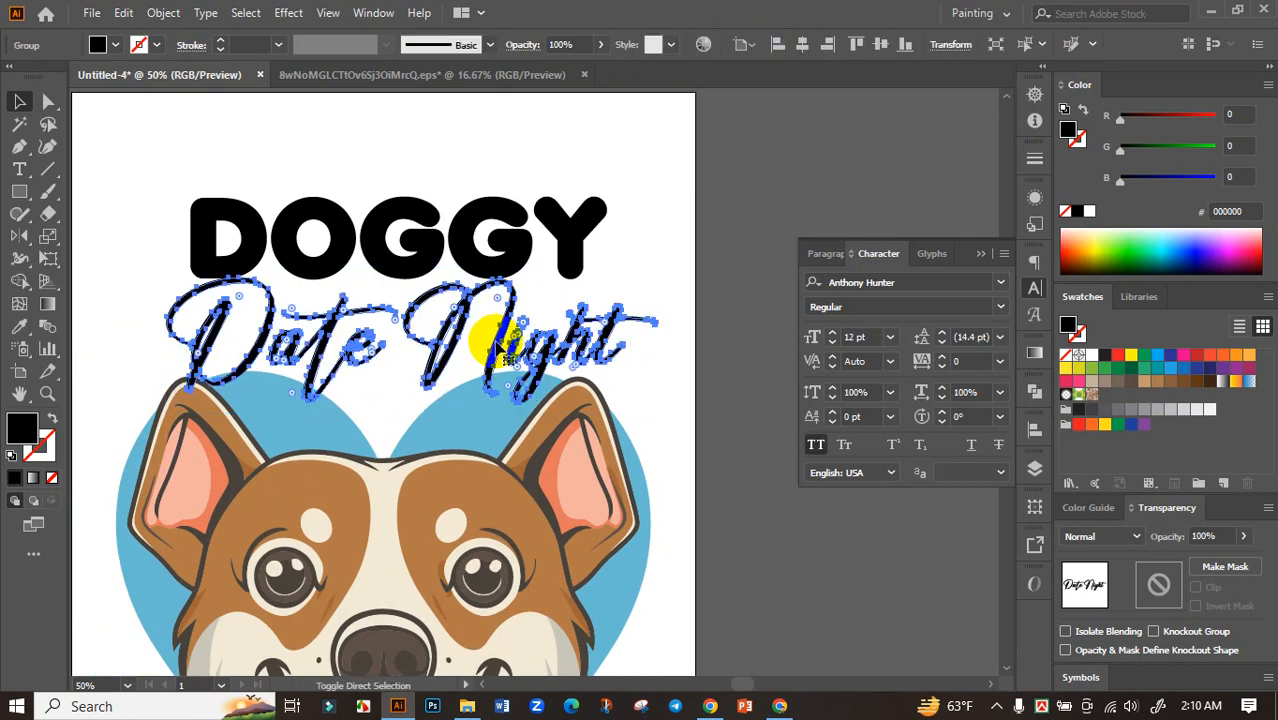
click(497, 345)
click(1035, 462)
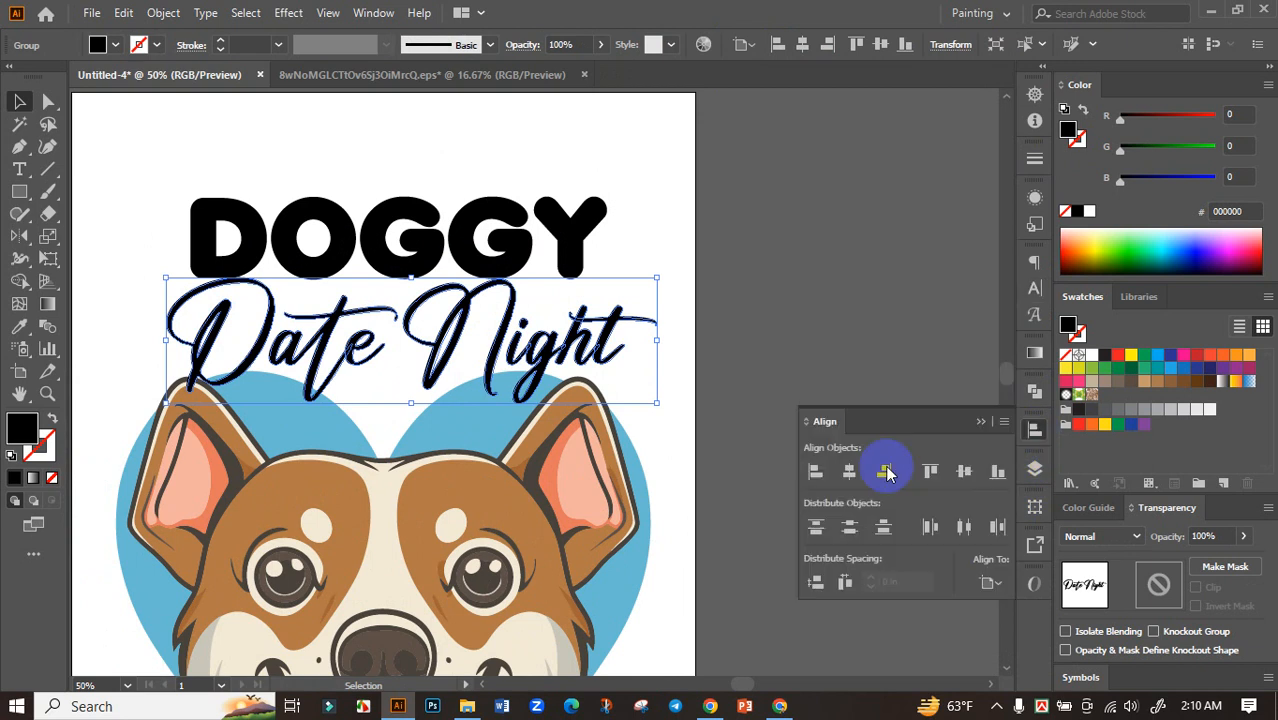
click(843, 477)
click(716, 351)
scroll(716, 351, up, 1)
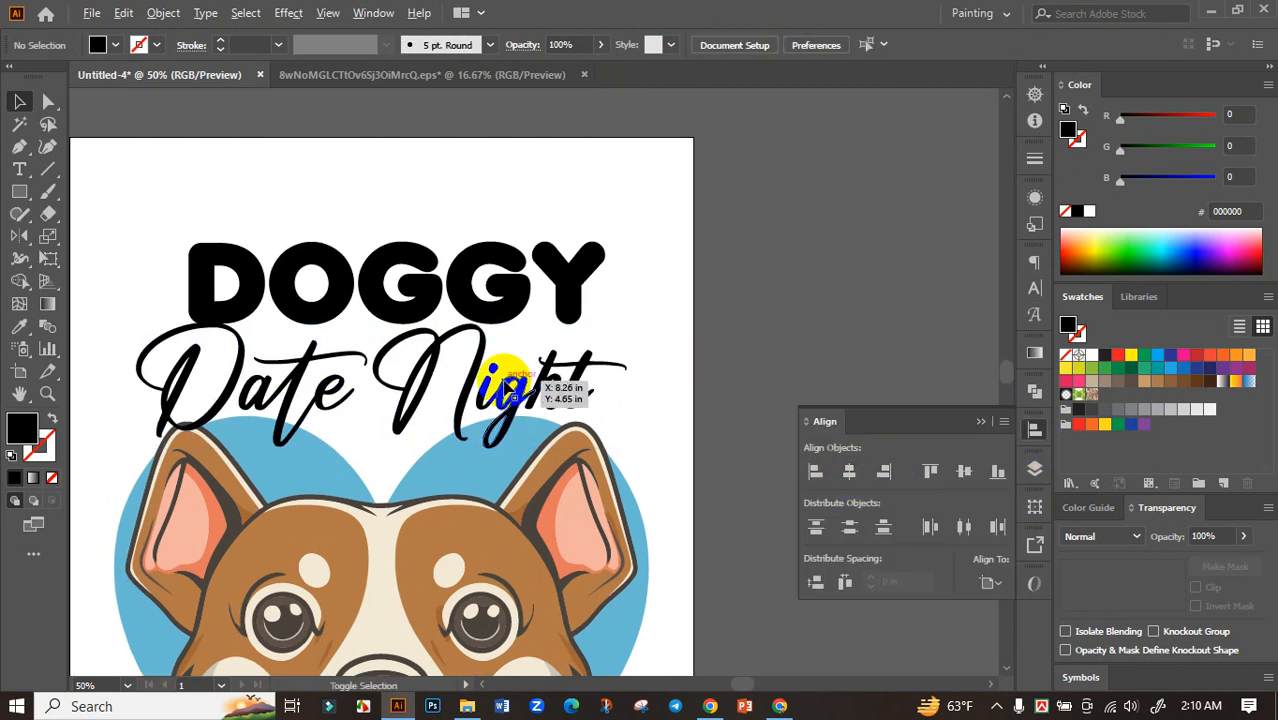
- Scale the "Date Night" lettering down slightly and position it just beneath "DOGGY", overlapping the dog's ears
scroll(470, 385, up, 1)
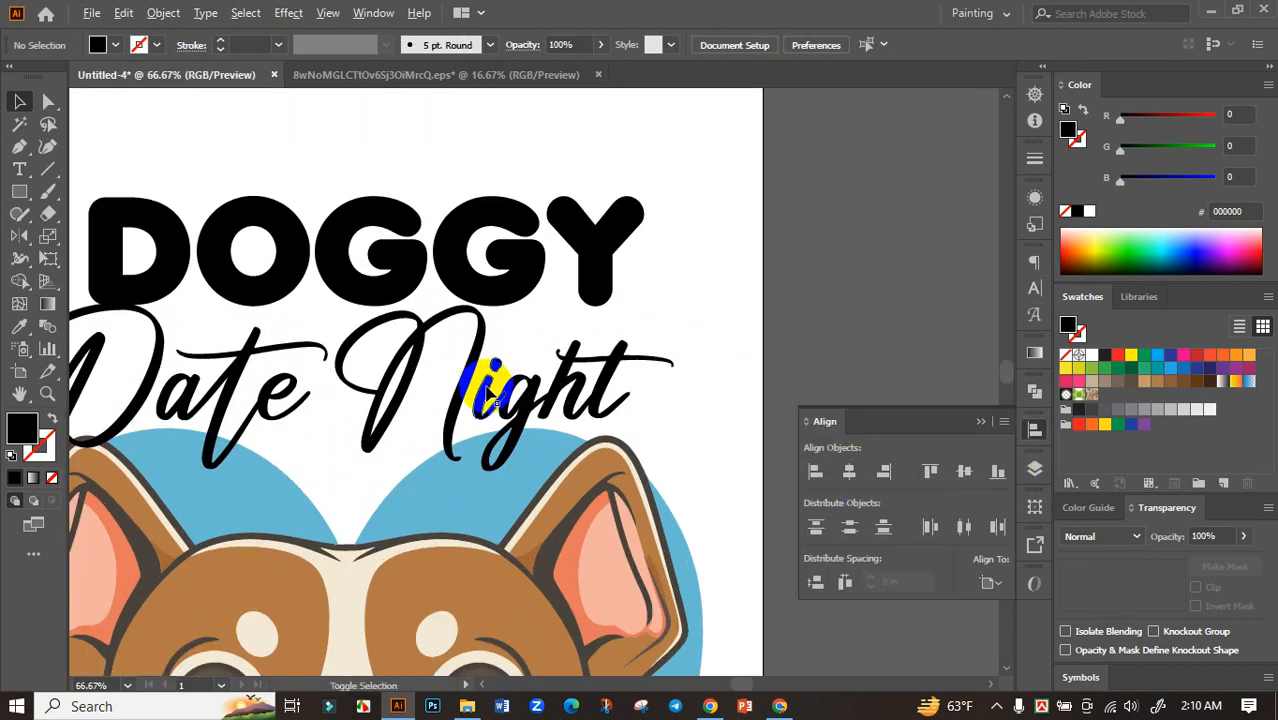
scroll(487, 393, down, 3)
scroll(470, 396, up, 1)
click(435, 389)
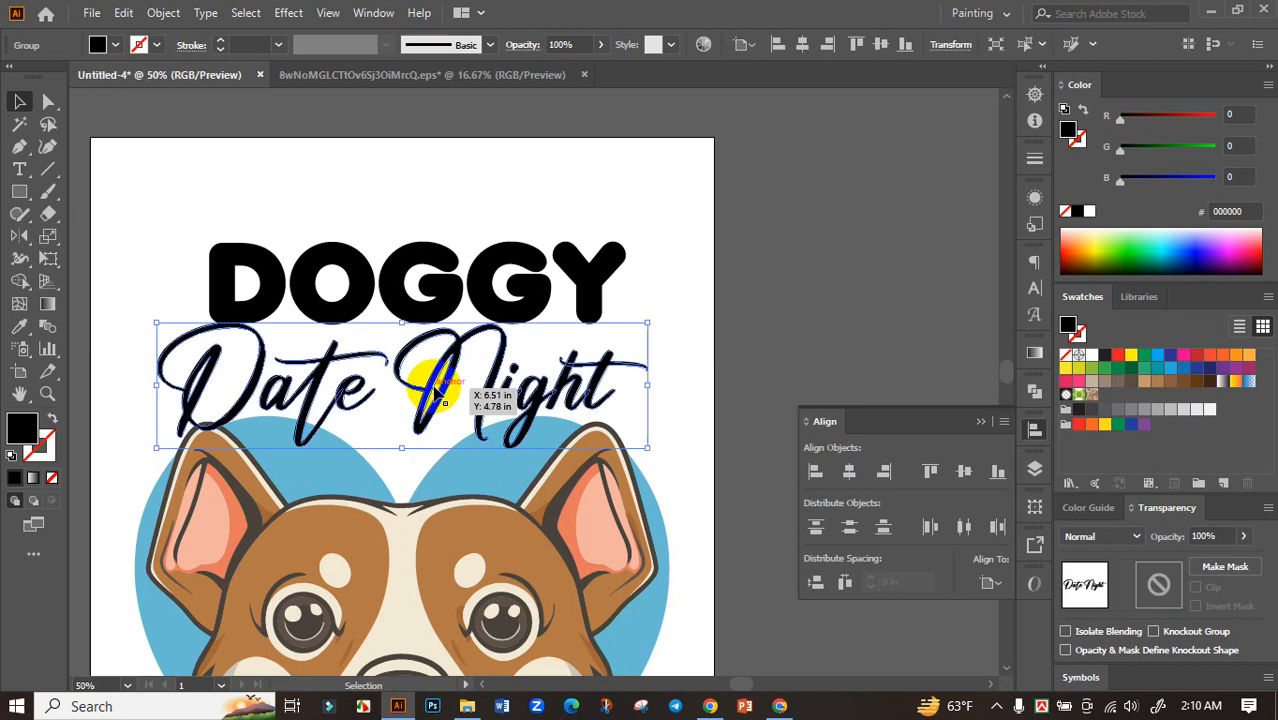
drag(435, 381, 442, 386)
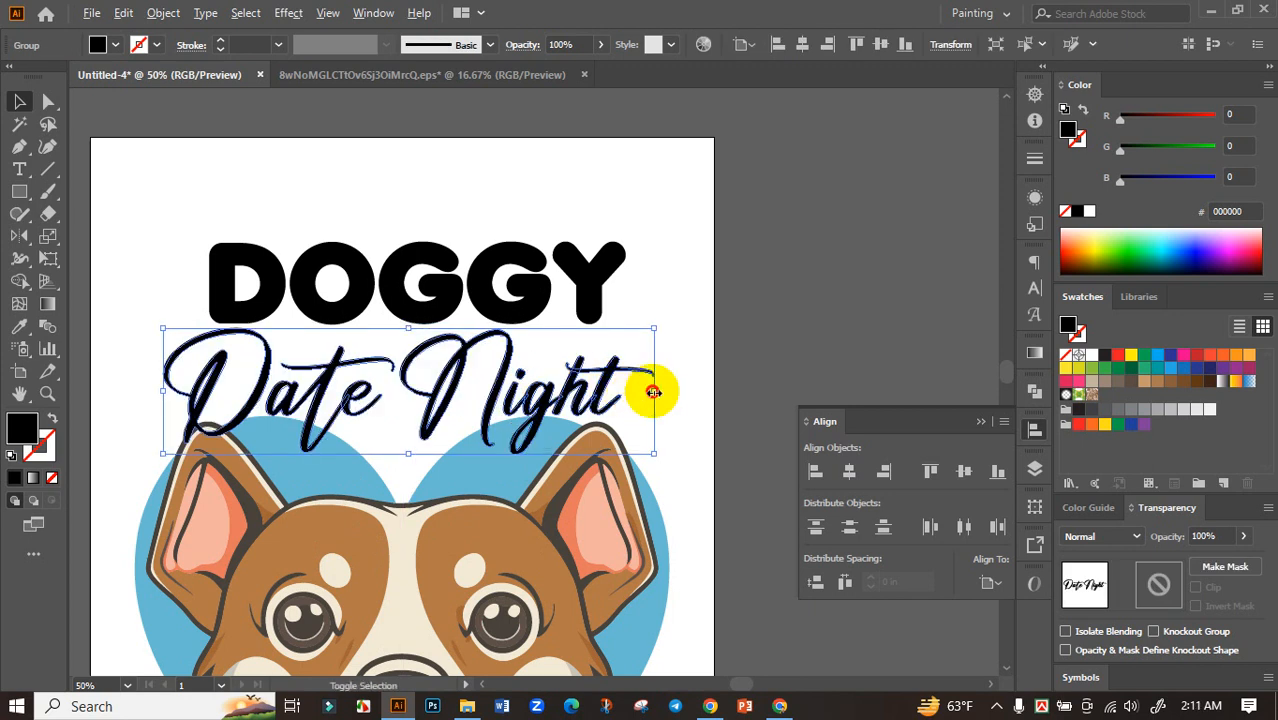
drag(653, 392, 610, 391)
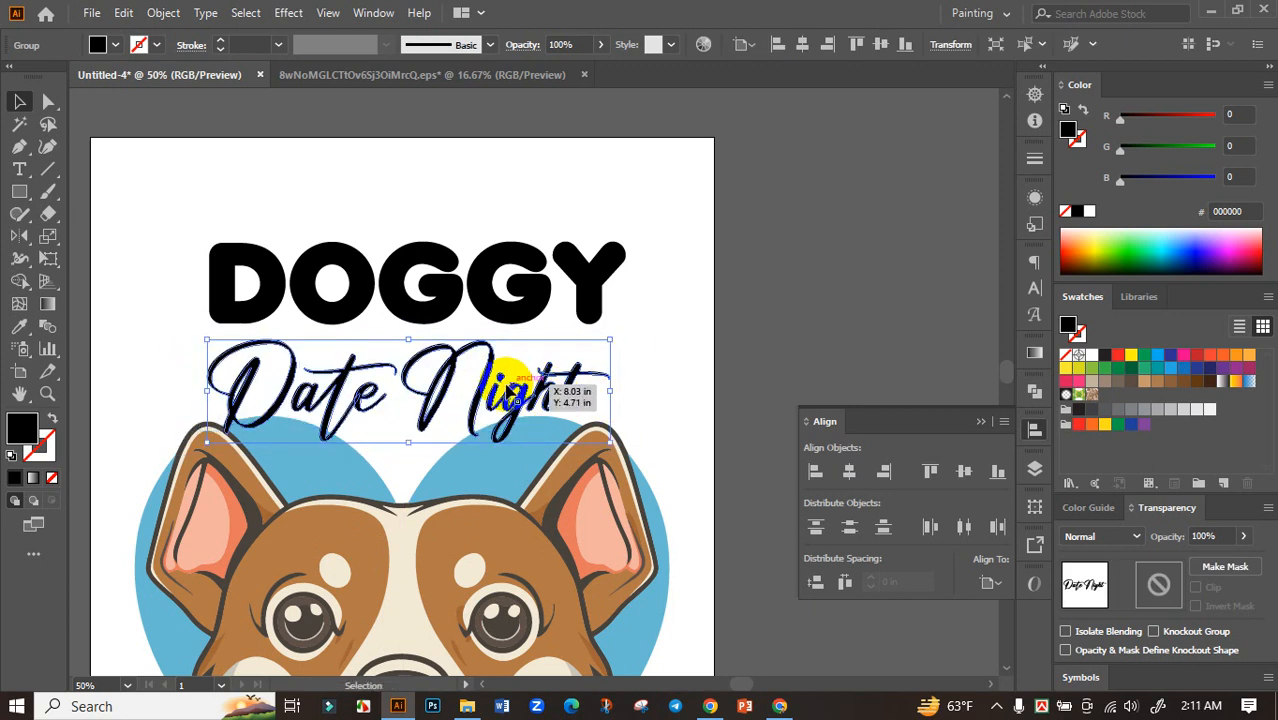
drag(507, 387, 507, 377)
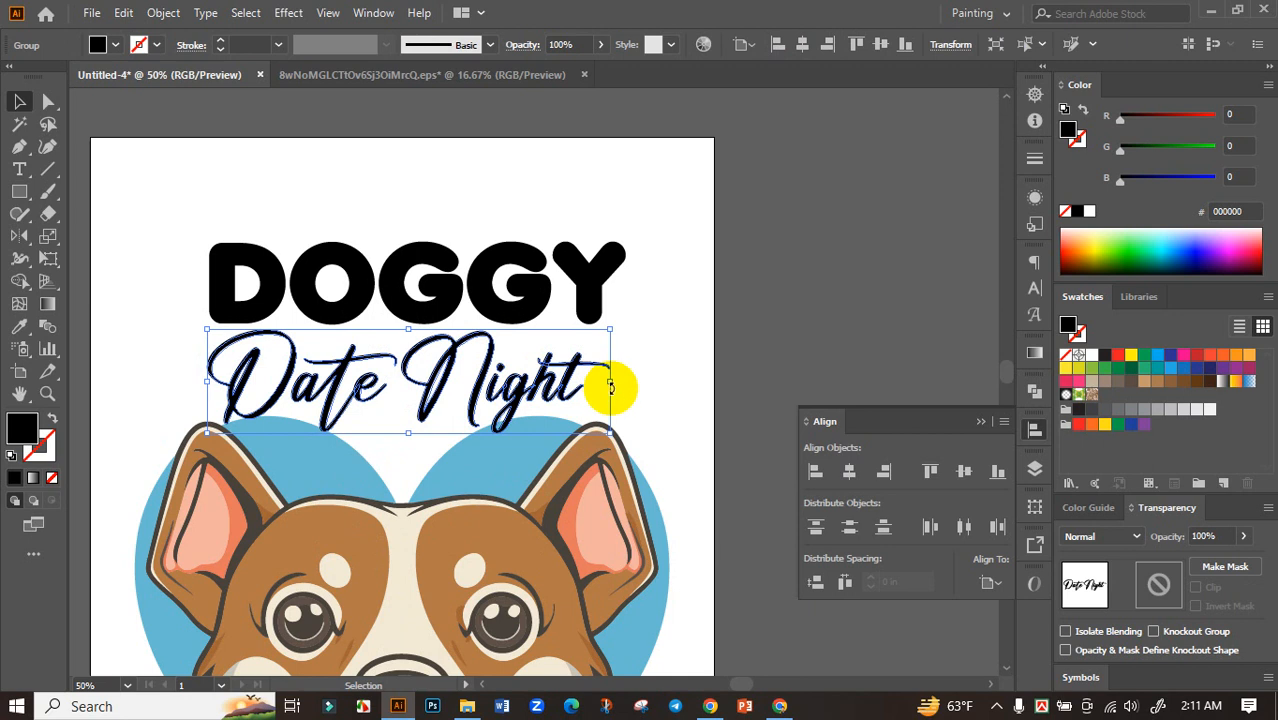
drag(610, 388, 635, 381)
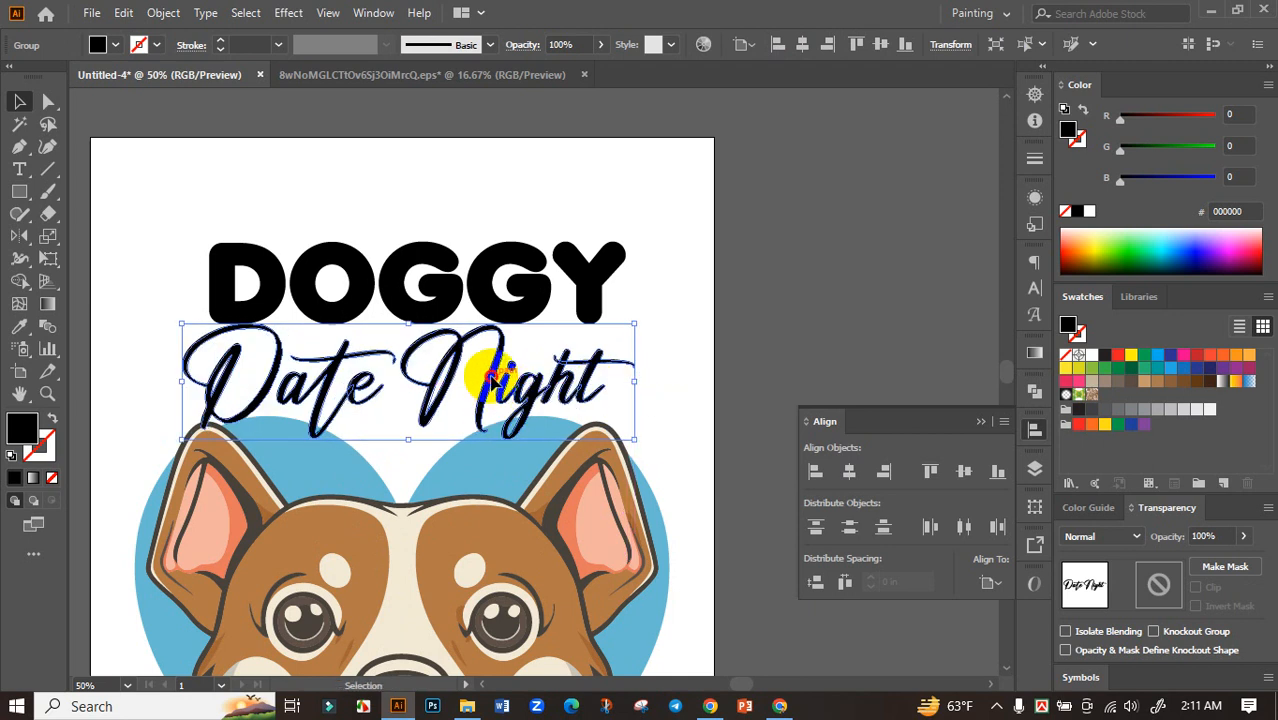
drag(492, 380, 438, 233)
- Centre the resized "Date Night" lettering horizontally on the artboard
scroll(491, 382, down, 2)
scroll(434, 222, up, 3)
drag(522, 285, 627, 333)
click(850, 471)
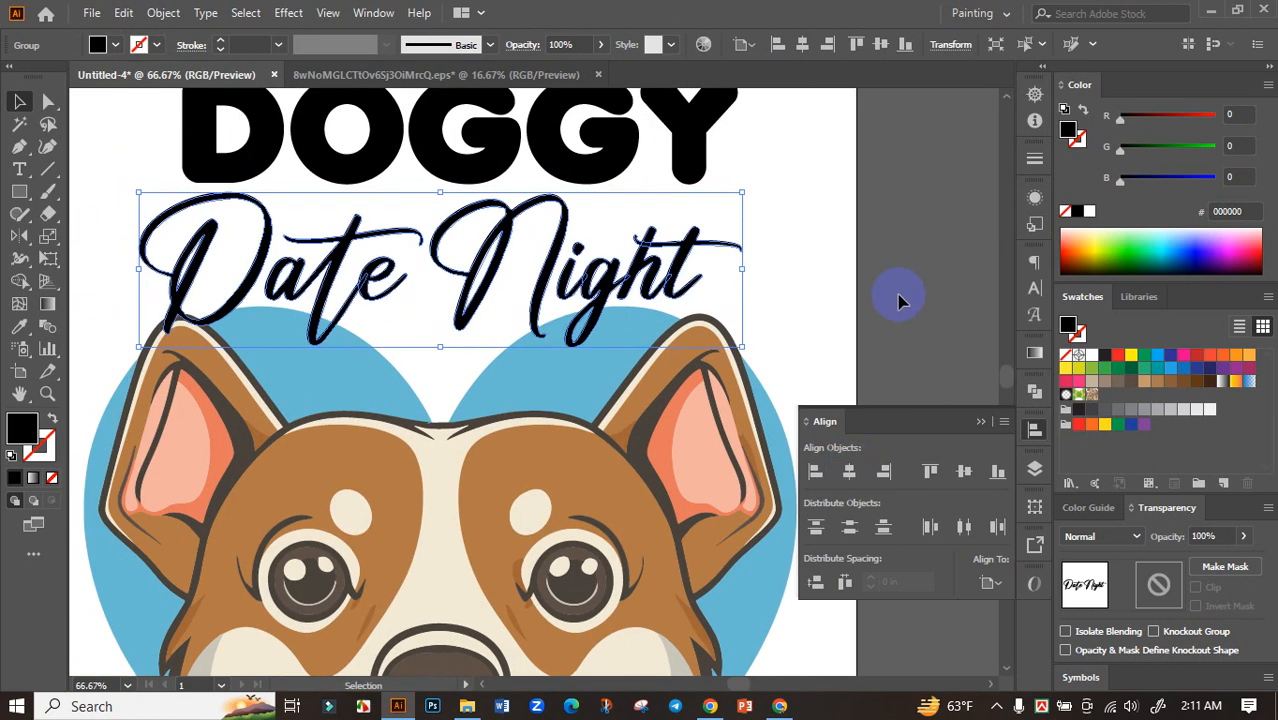
click(898, 297)
drag(834, 256, 814, 335)
click(628, 344)
click(750, 298)
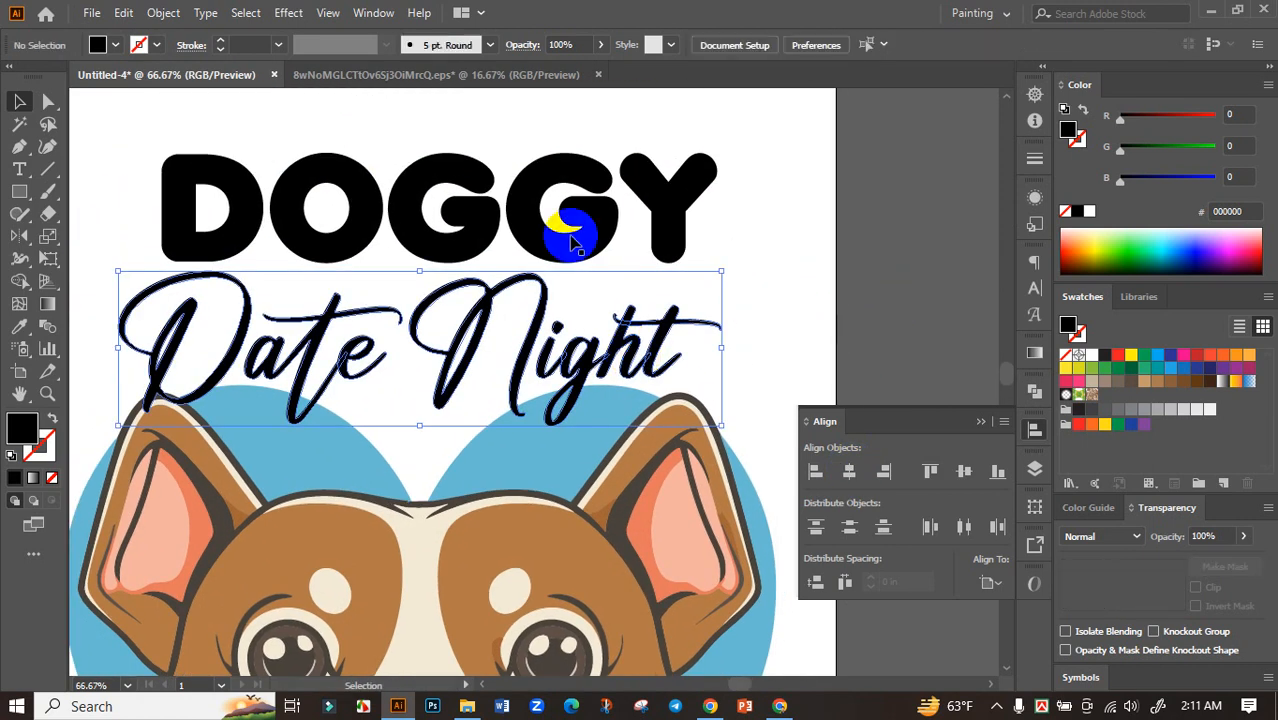
- Try to centre the live "DOGGY" text horizontally on the artboard
click(572, 240)
click(849, 471)
click(790, 343)
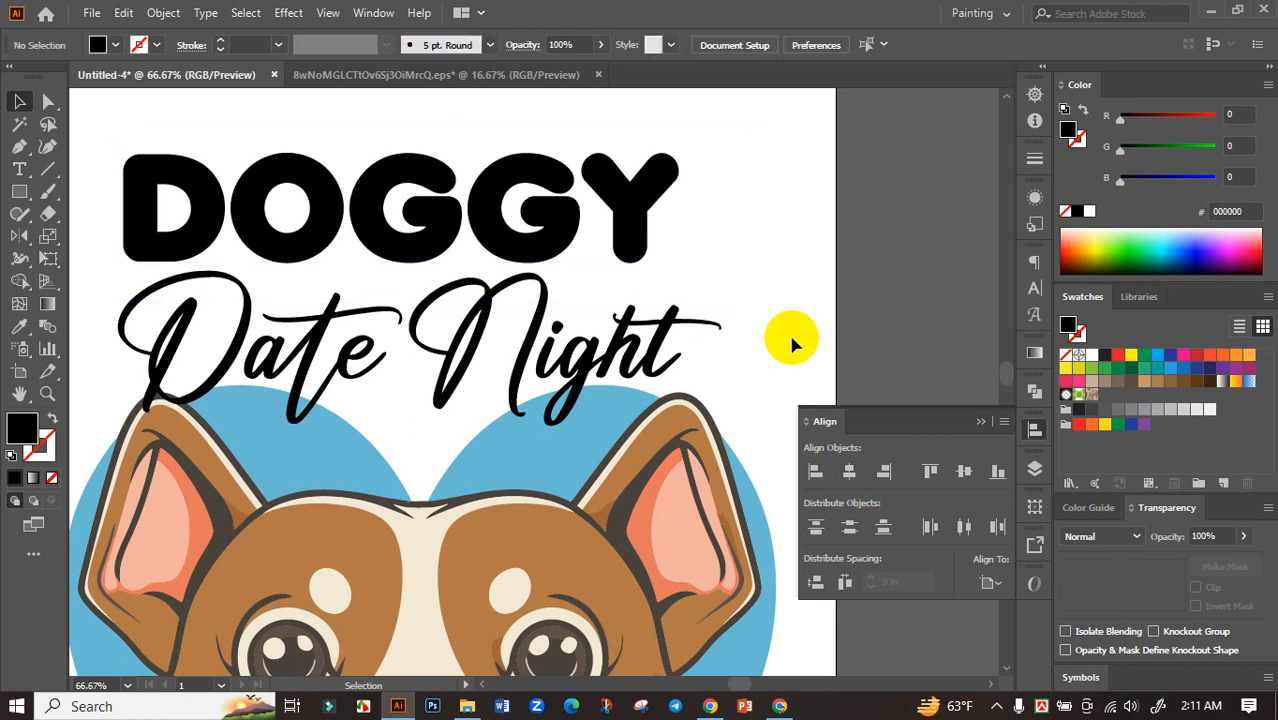
- Convert "DOGGY" to outlines and centre the outlined word horizontally on the artboard
click(588, 212)
key(ctrl+shift+o)
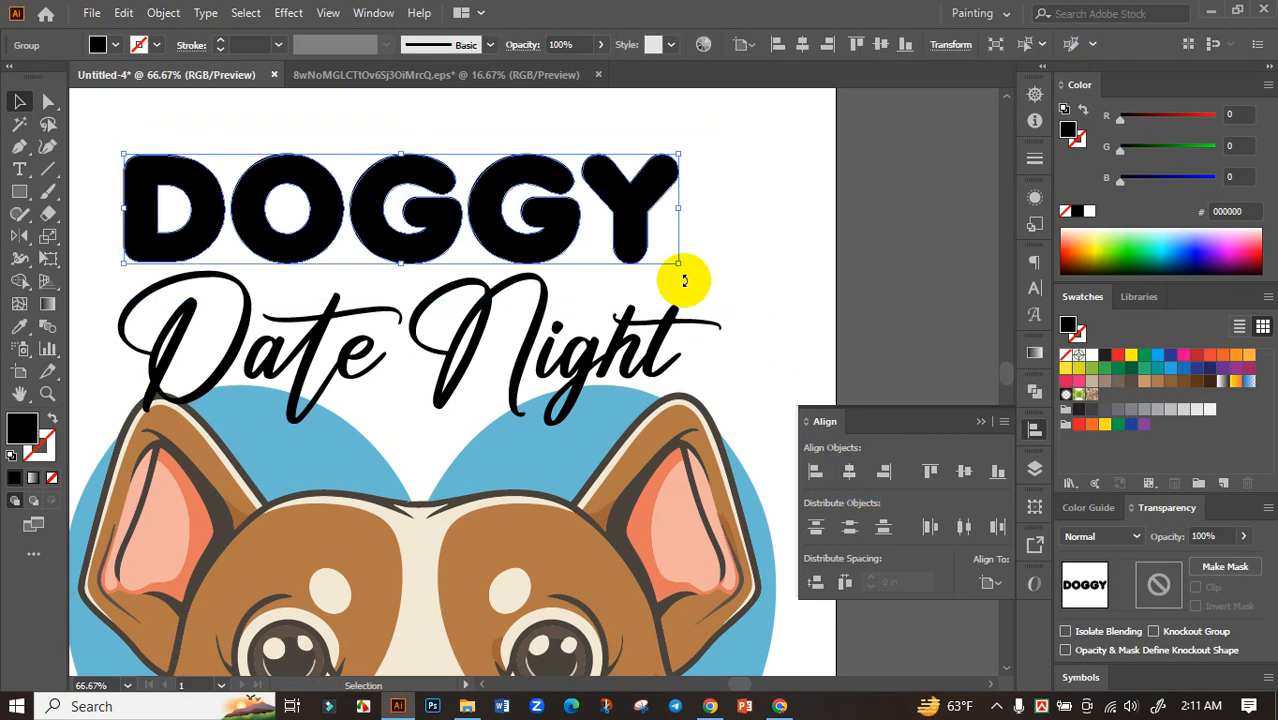
click(849, 471)
click(827, 300)
- Move "DOGGY" down slightly so it touches the top of "Date Night"
click(505, 213)
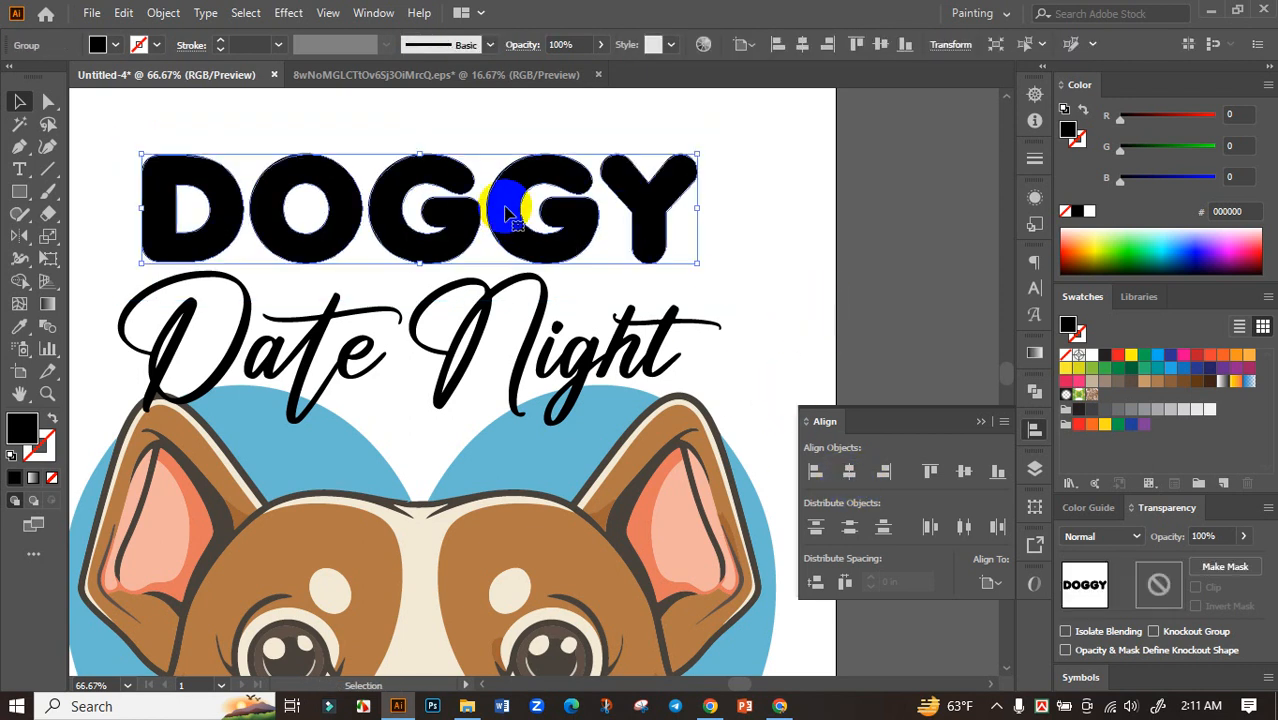
drag(505, 213, 505, 240)
key(ctrl+minus)
key(ctrl+minus)
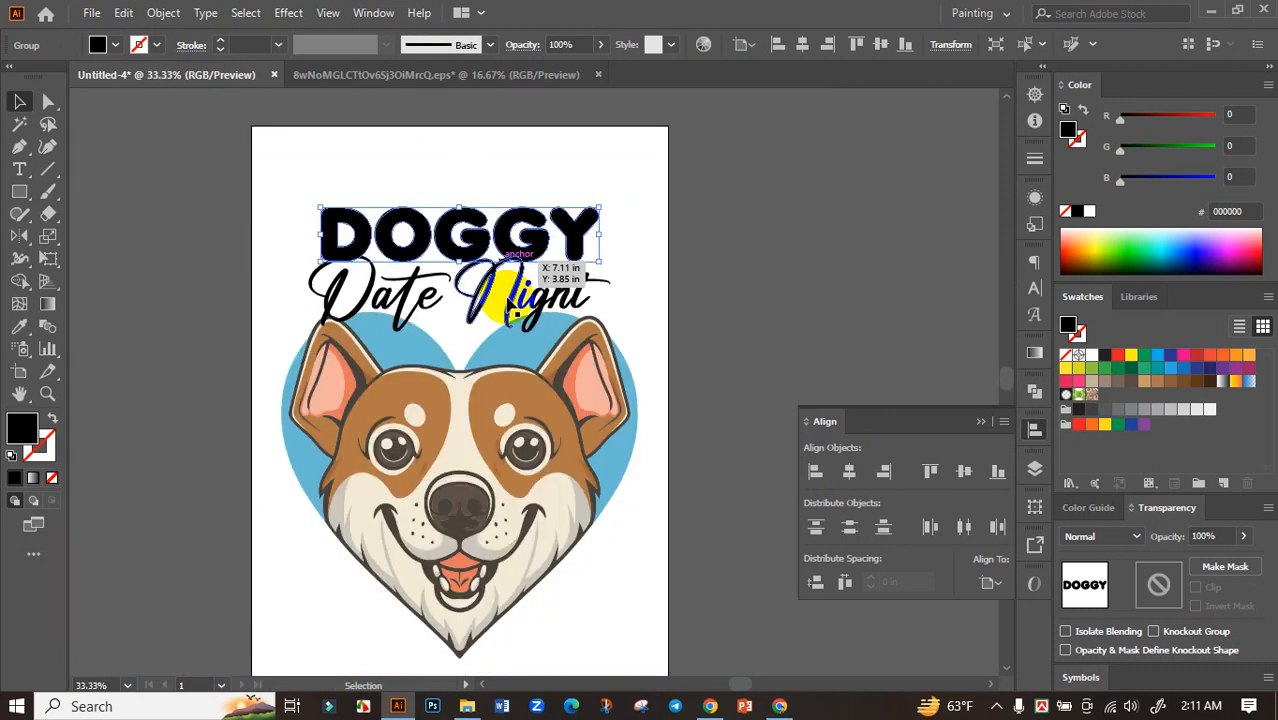
- Bring "Date Night" to the front of the artwork
click(530, 288)
right_click(510, 300)
mouse_move(565, 529)
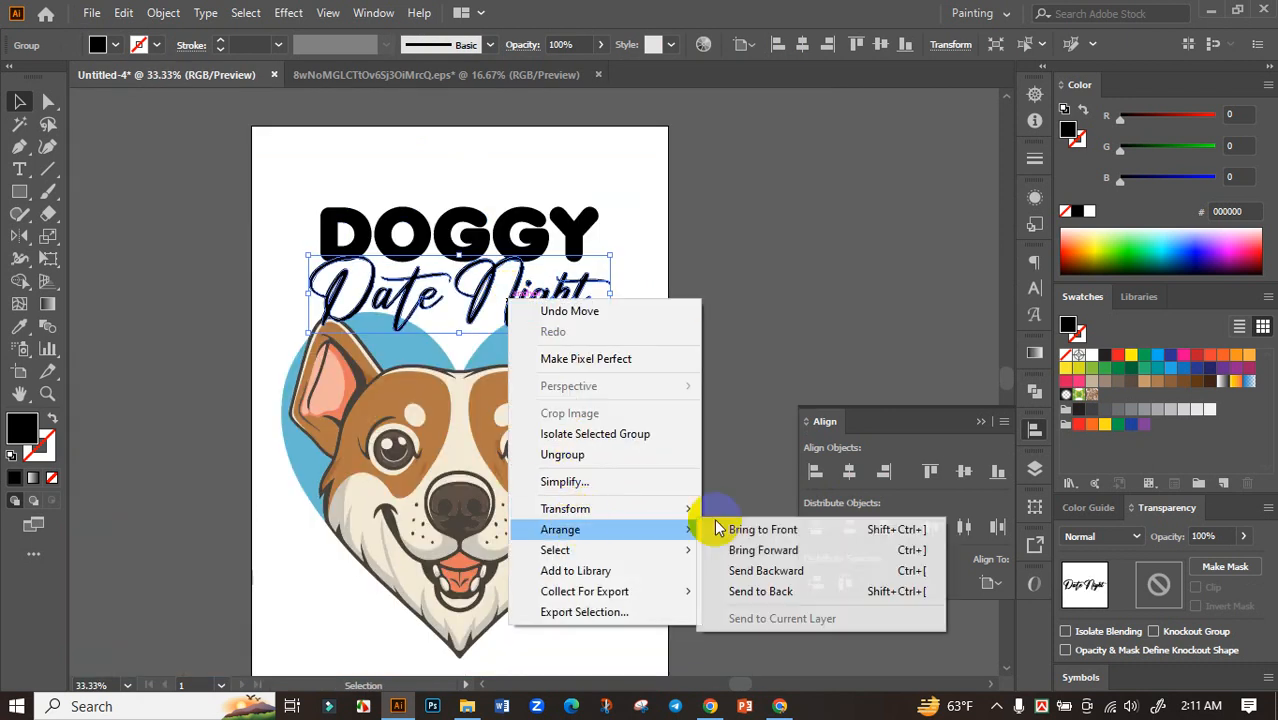
click(760, 526)
click(733, 371)
drag(692, 346, 680, 367)
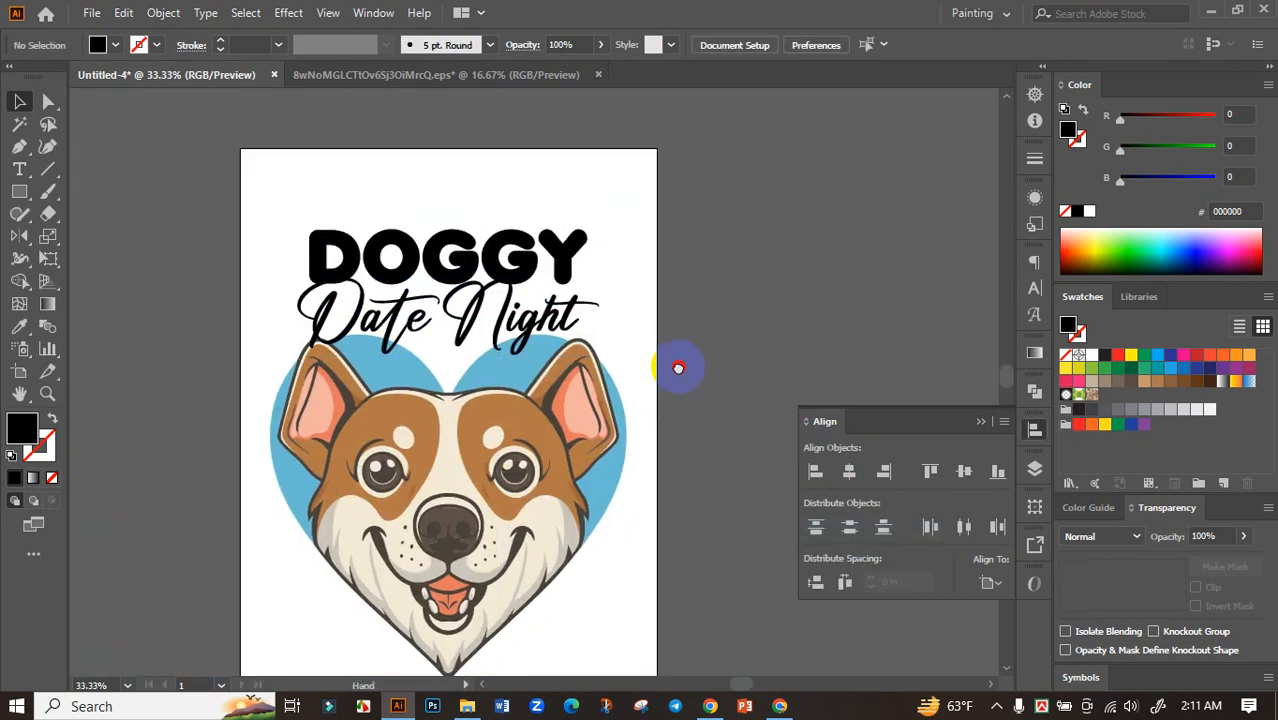
- Try an Offset Path of 0.14 in with mitered joins around the "Date Night" lettering
click(514, 324)
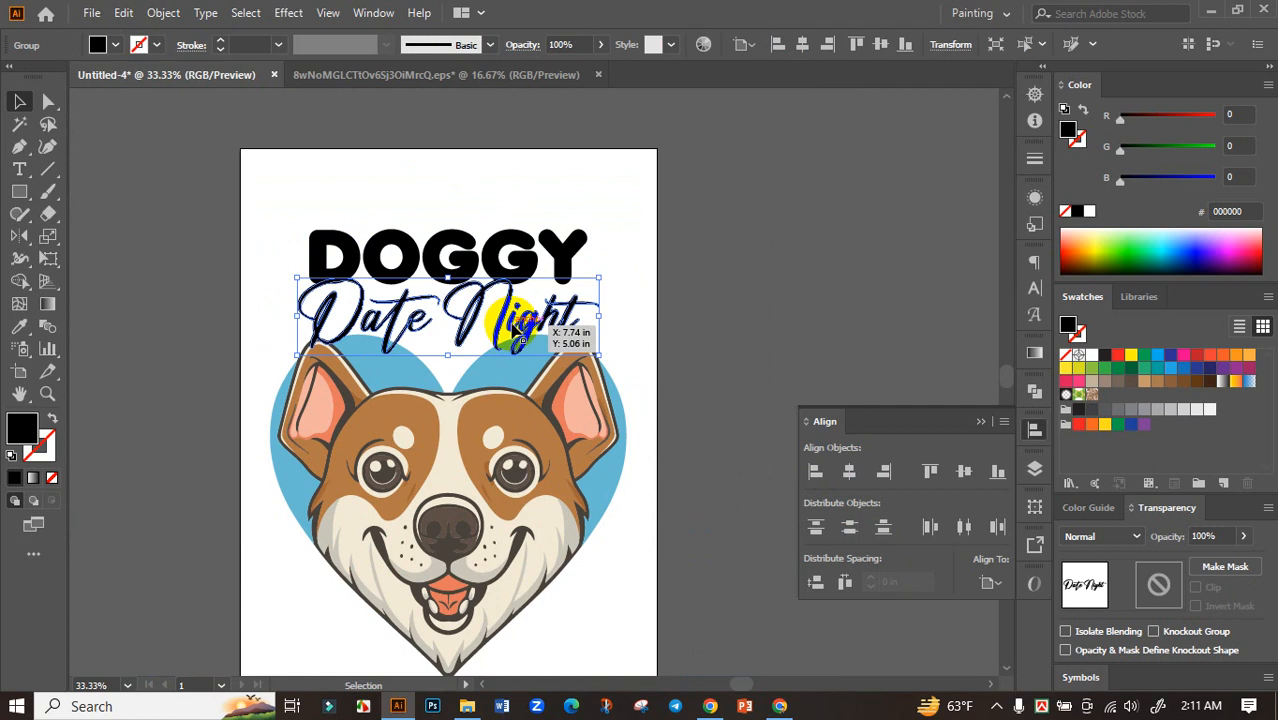
click(167, 12)
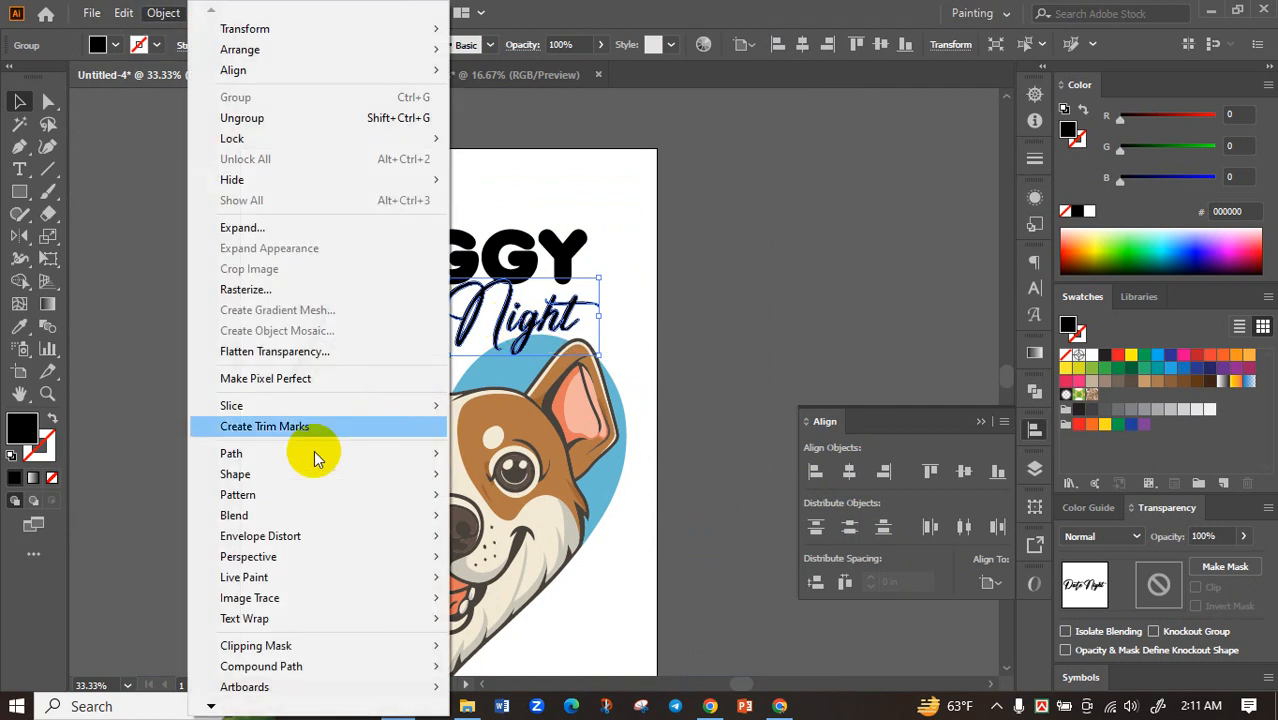
mouse_move(285, 451)
click(533, 523)
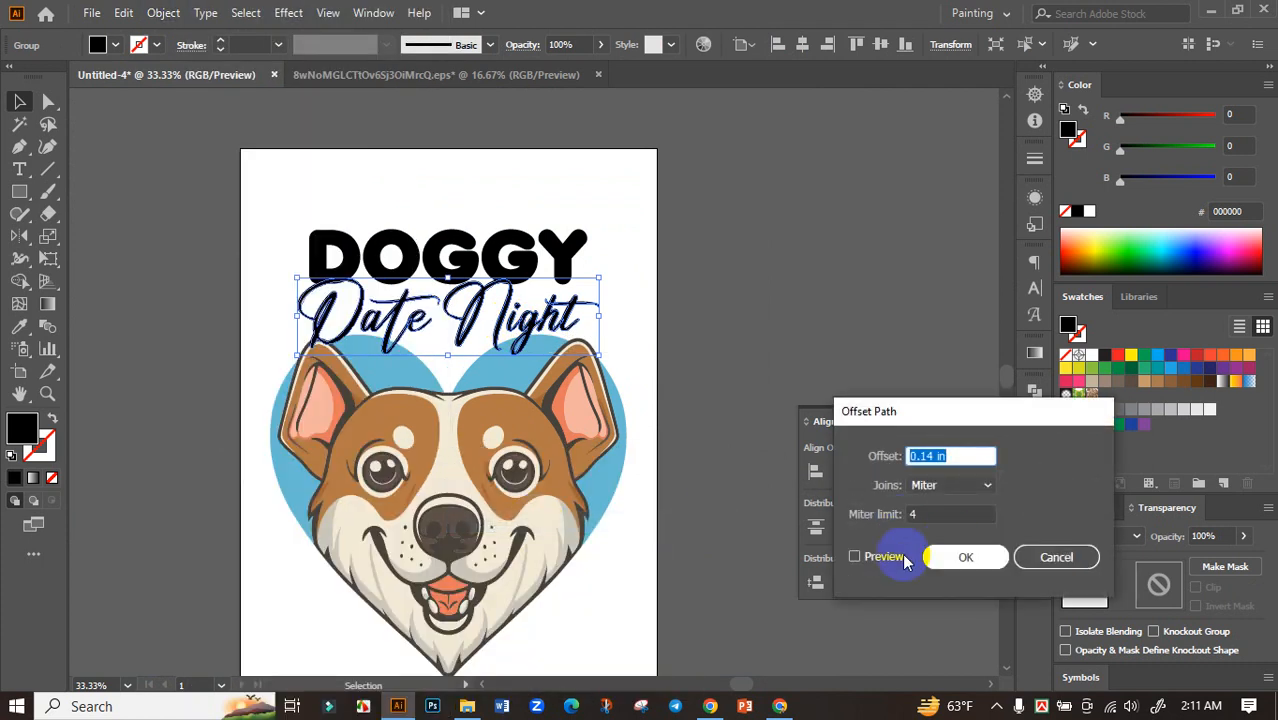
click(854, 556)
click(958, 556)
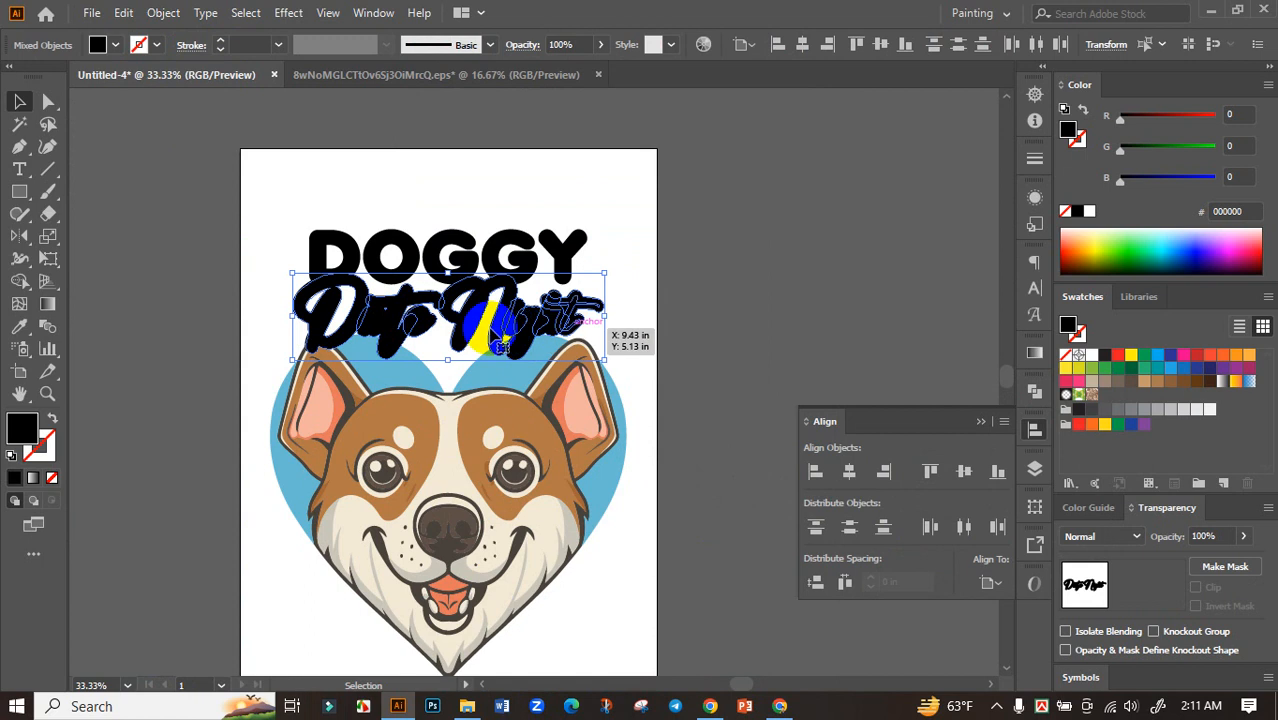
click(670, 459)
- Group "DOGGY" with the dog and the blue heart, leaving "Date Night" out of the group
scroll(522, 357, up, 1)
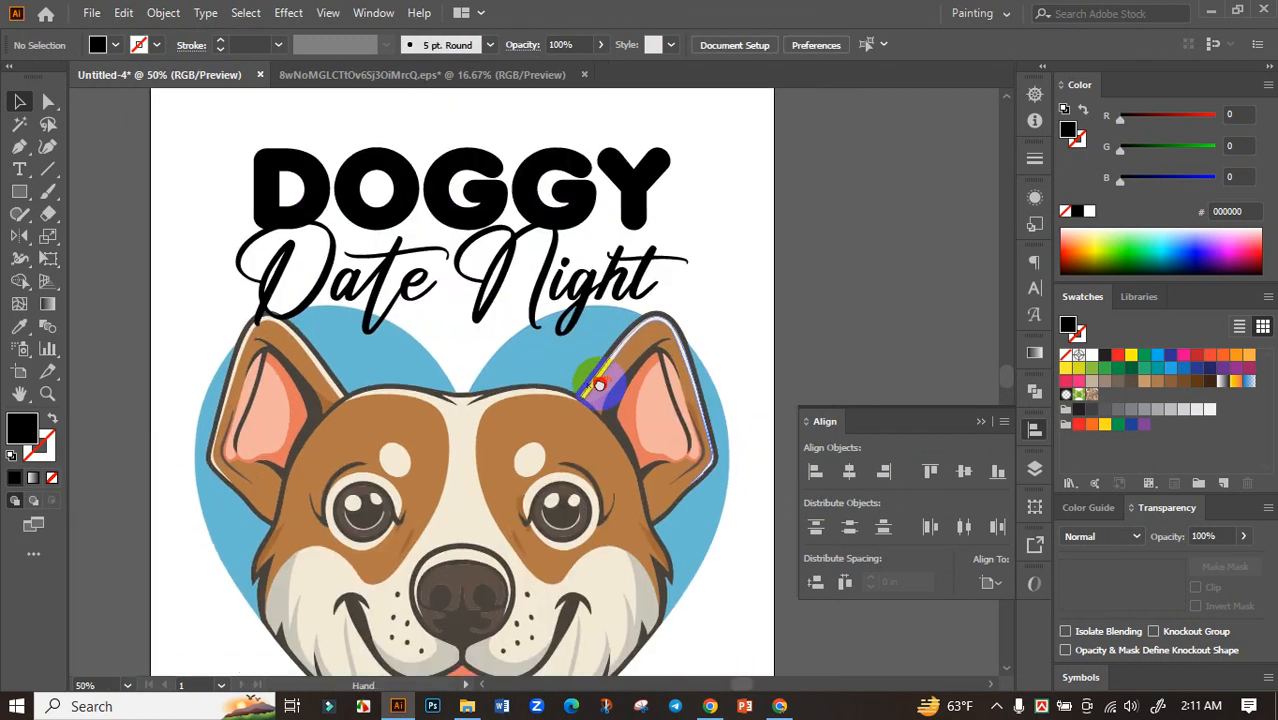
click(550, 420)
key(a)
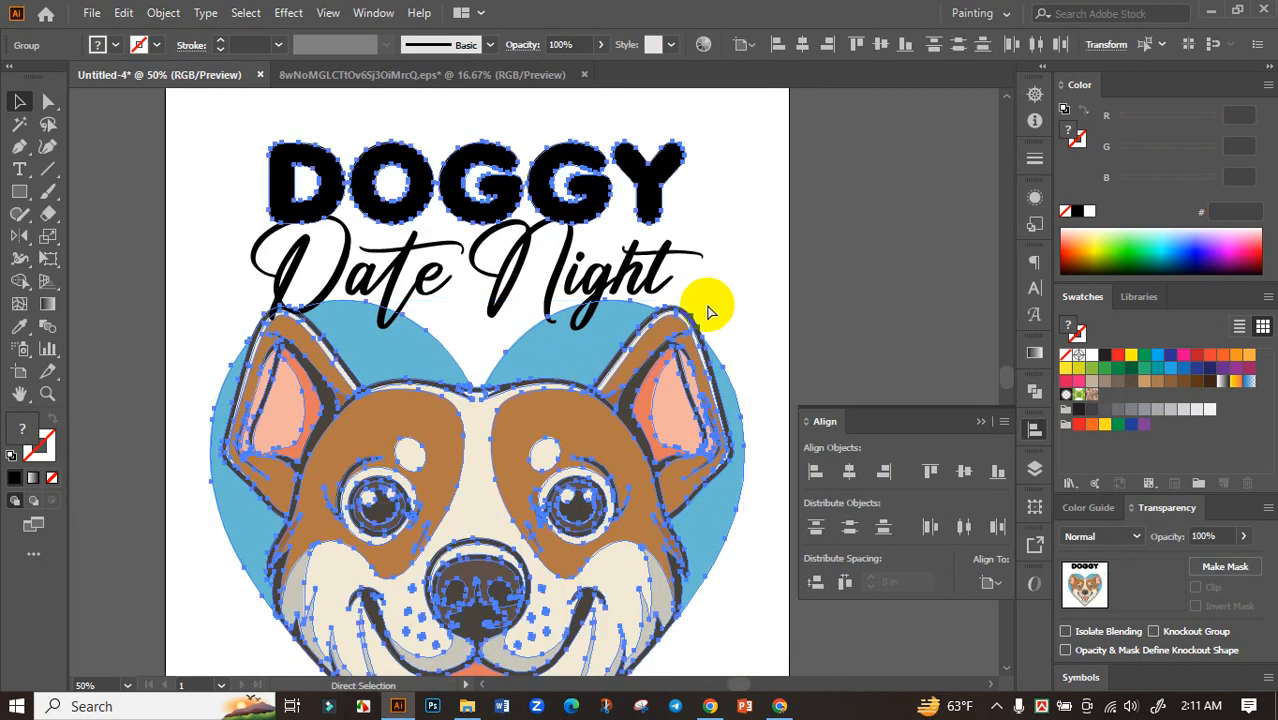
key(ctrl+g)
click(878, 303)
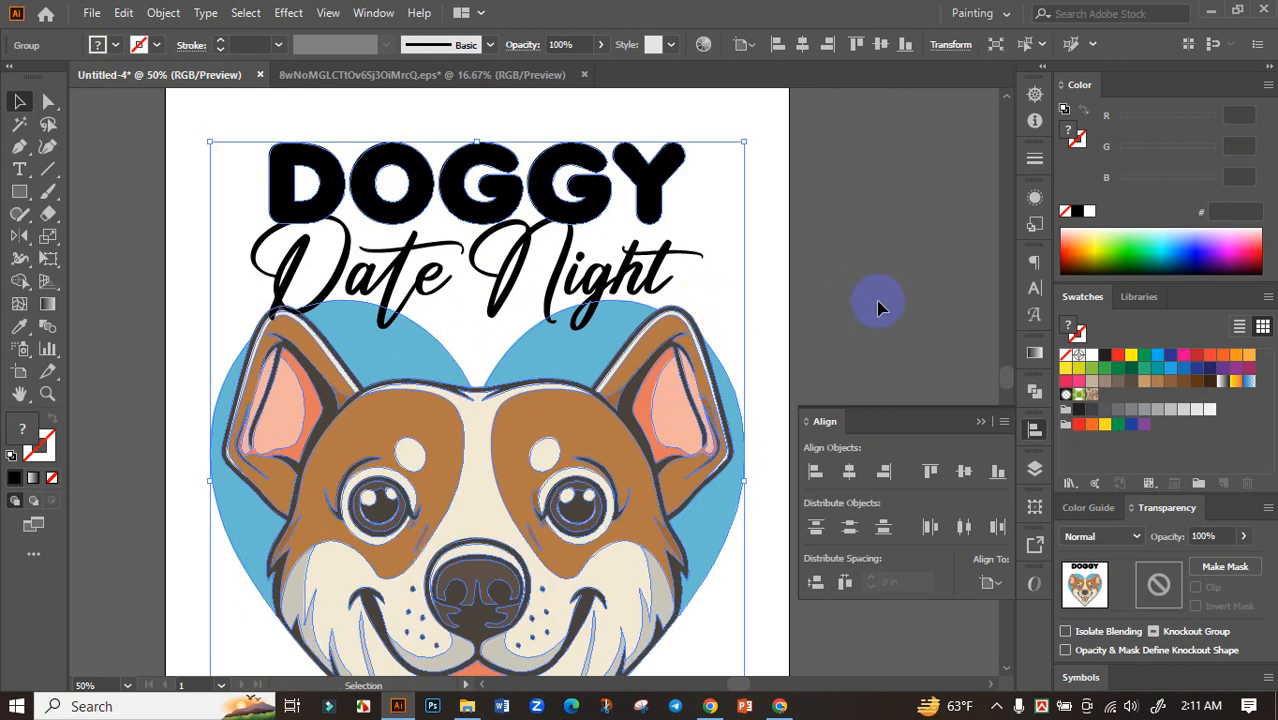
- Bring "Date Night" in front of the grouped "DOGGY" and dog artwork
drag(757, 297, 699, 289)
key(ctrl+minus)
click(585, 272)
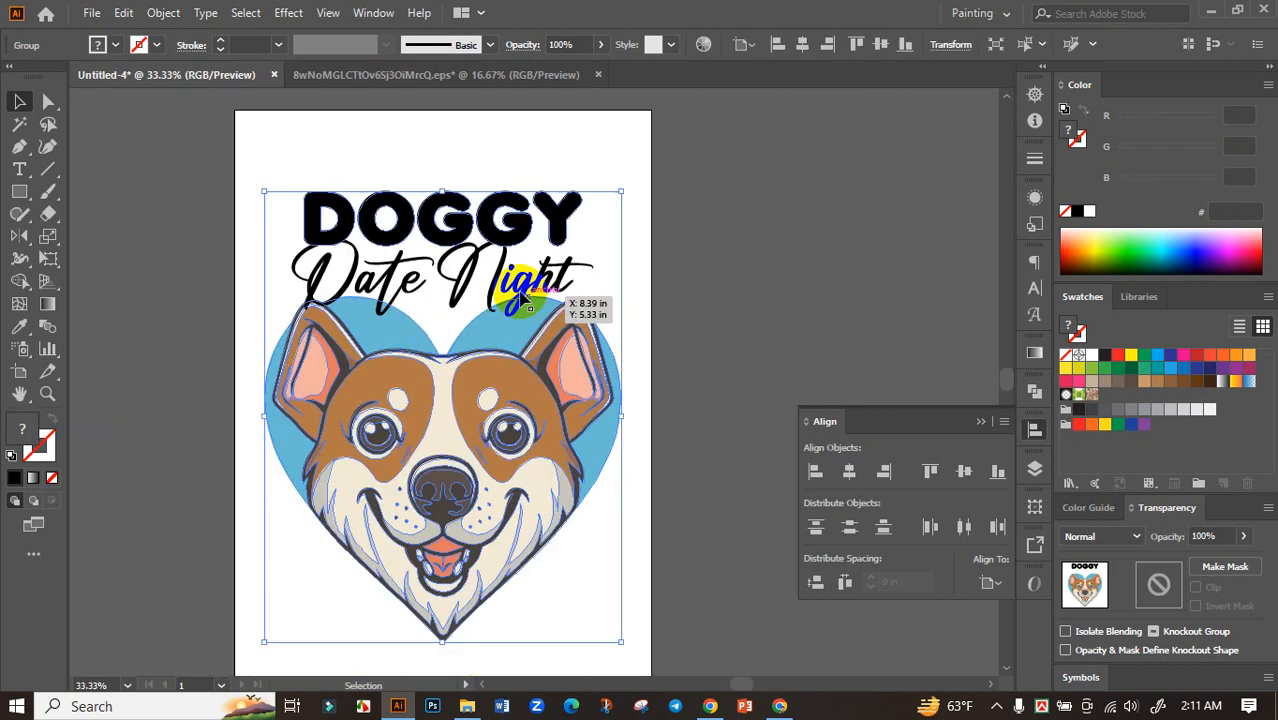
right_click(515, 296)
click(486, 292)
right_click(486, 292)
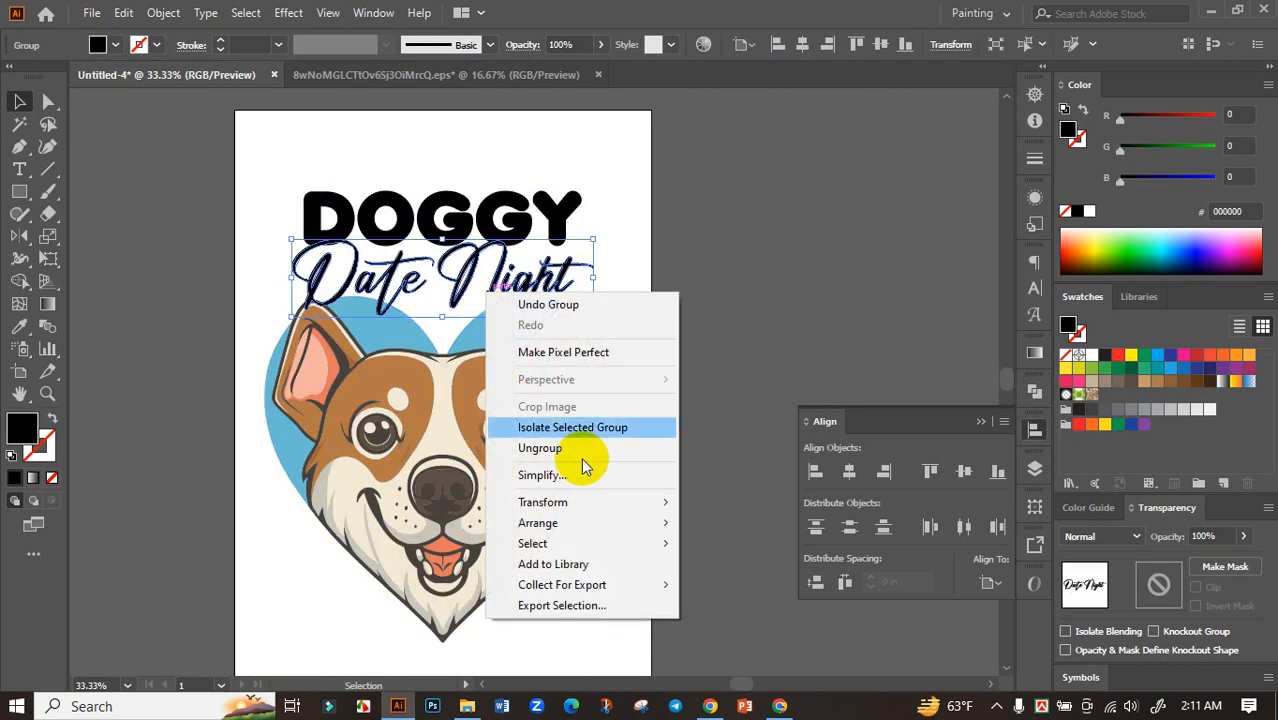
mouse_move(562, 526)
click(748, 522)
click(733, 383)
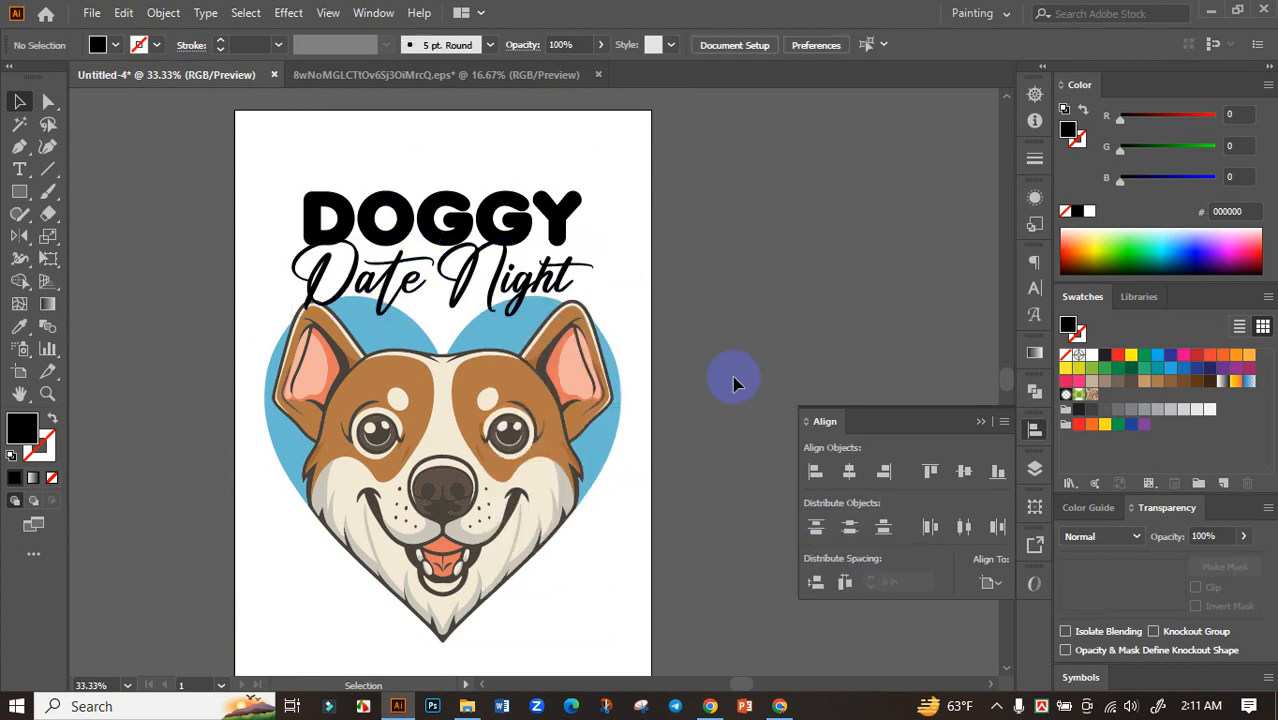
click(548, 316)
click(651, 285)
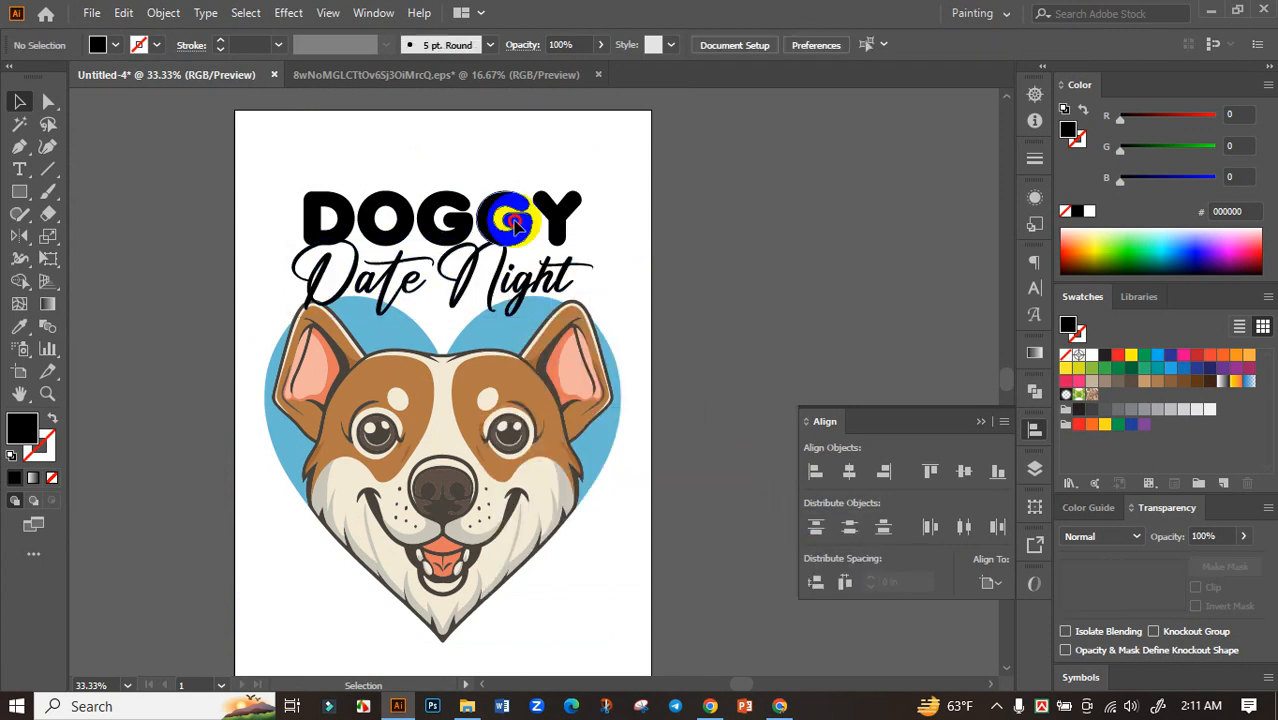
- Make an opacity mask on the grouped "DOGGY" and dog artwork with Clip turned off
click(510, 222)
click(516, 428)
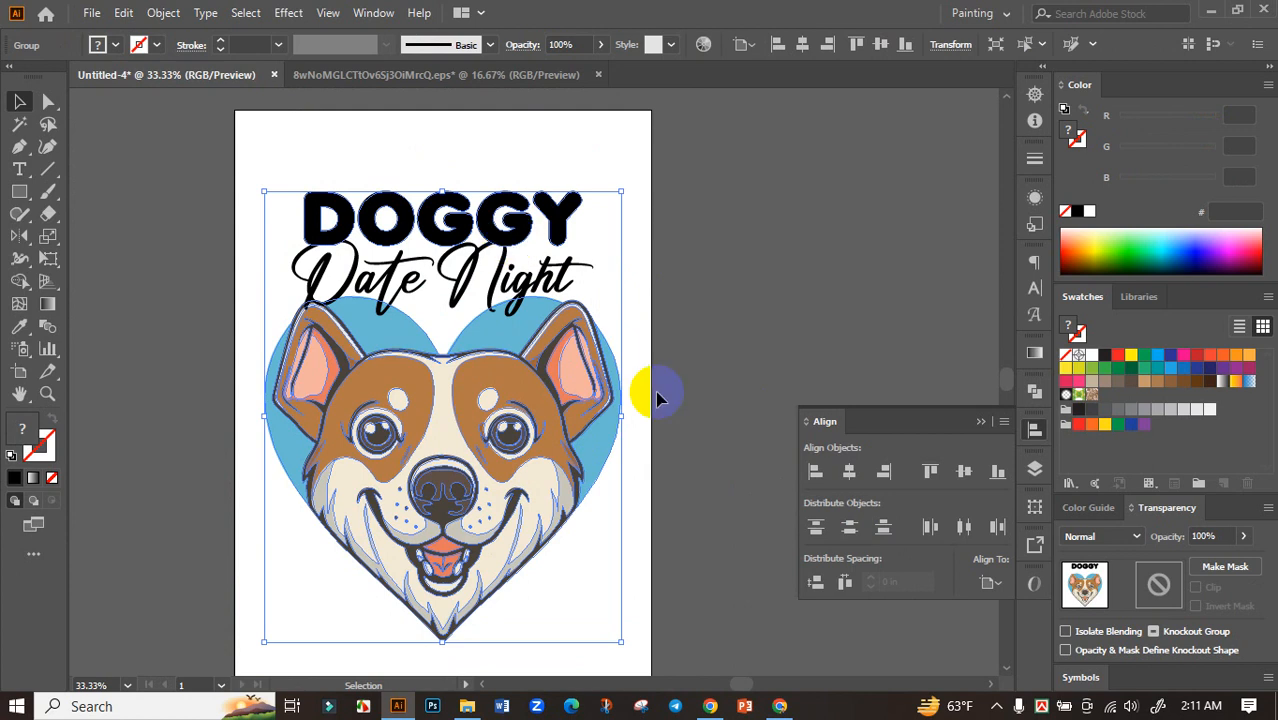
click(1222, 568)
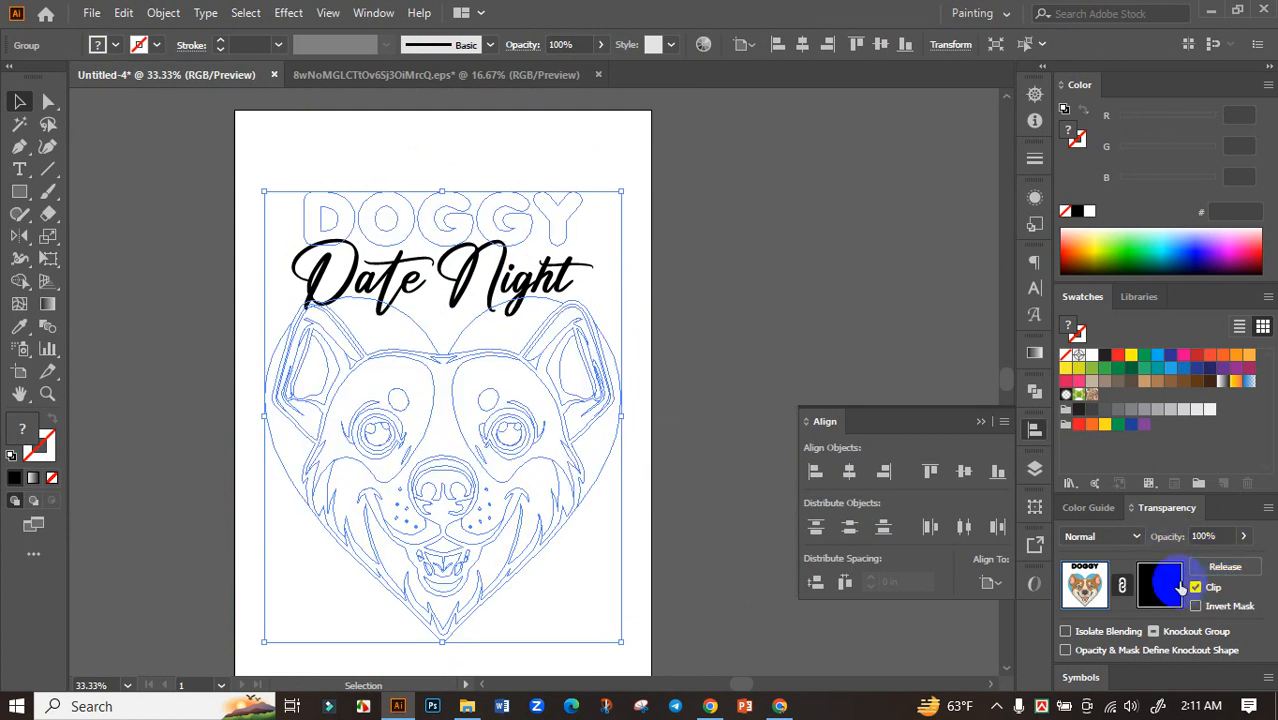
click(1196, 588)
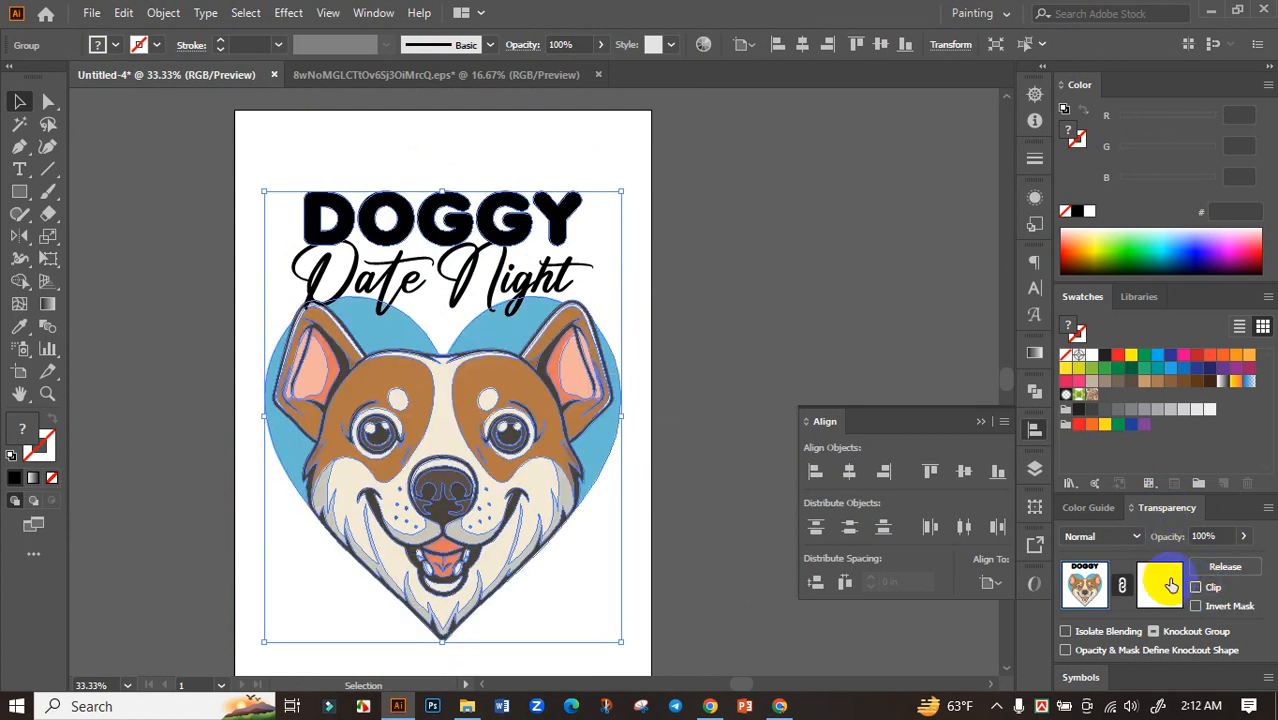
- Paste the offset "Date Night" outline in place inside the opacity mask in black, and return to editing the artwork
click(1160, 584)
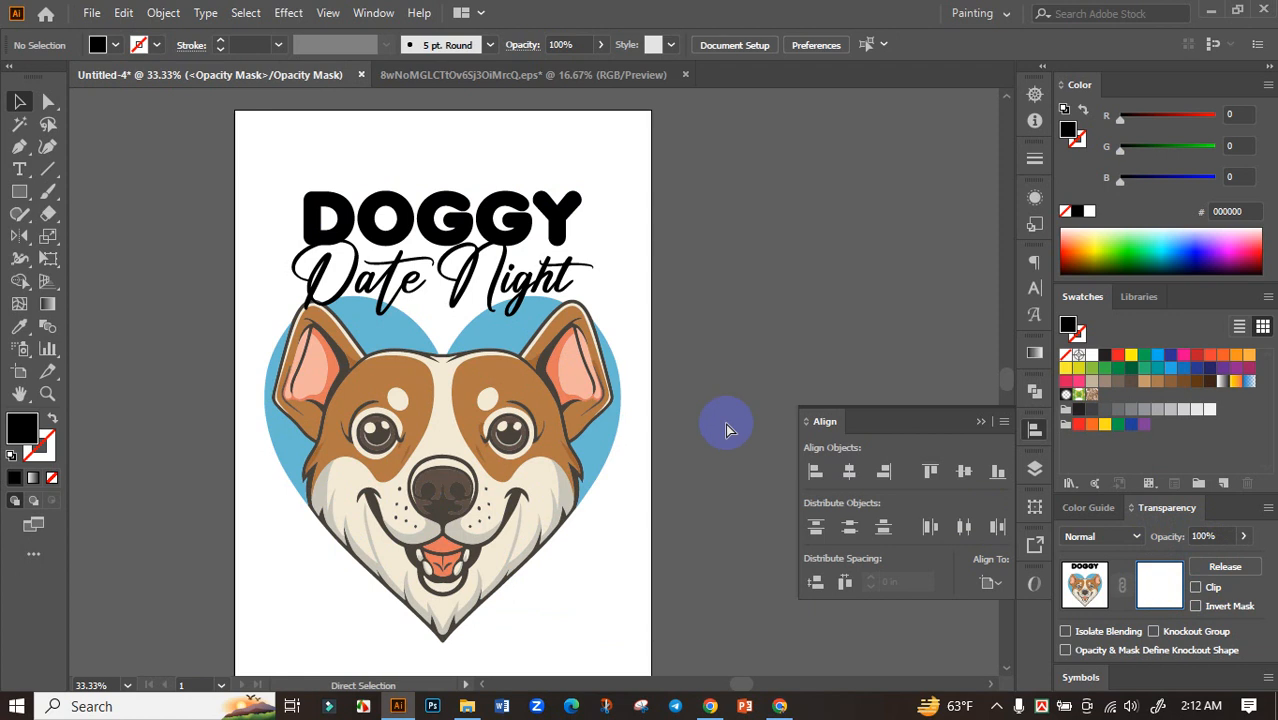
key(ctrl+f)
scroll(464, 245, up, 2)
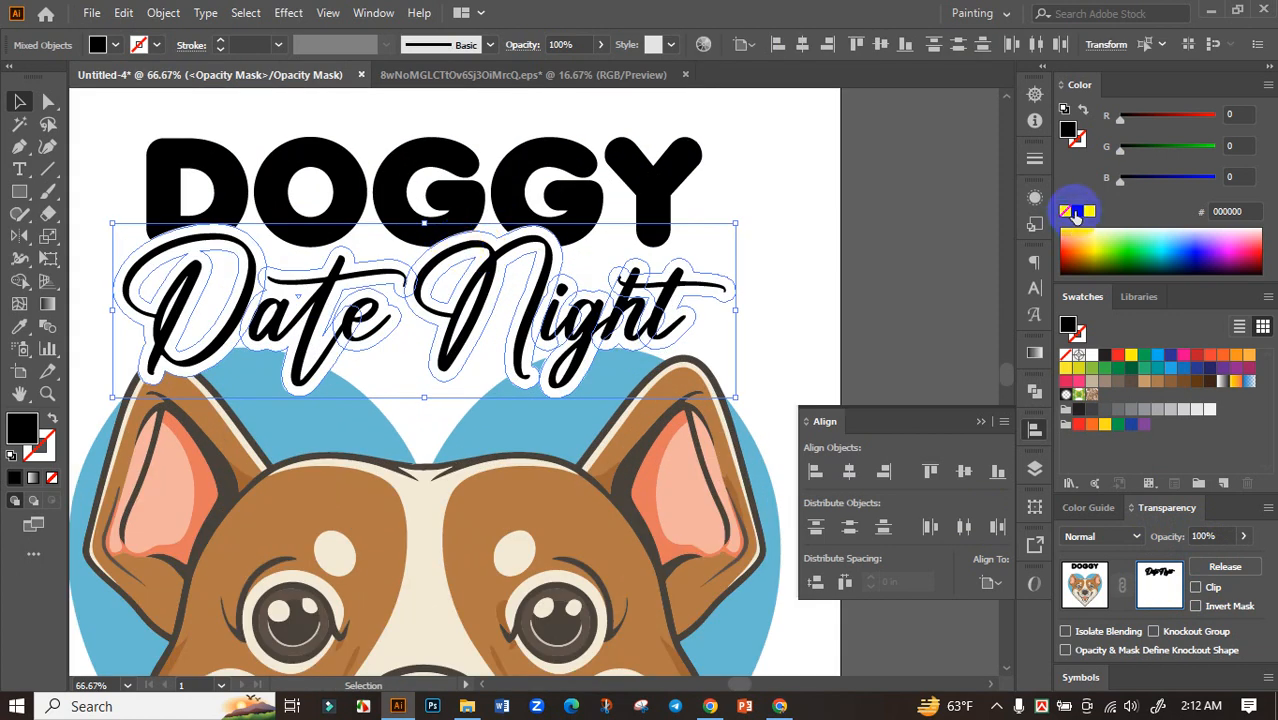
click(1085, 584)
click(909, 316)
scroll(750, 322, right, 1)
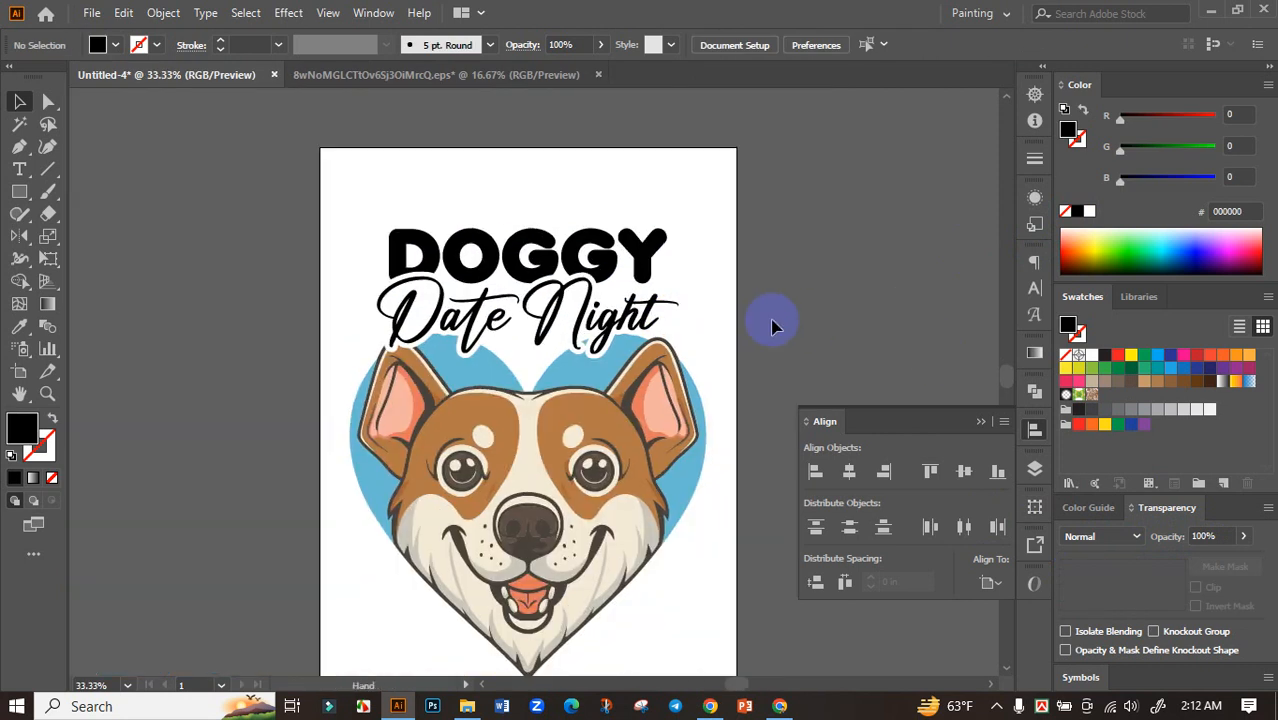
- Recolor "Date Night" with the brown sampled from the dog's fur
scroll(562, 270, up, 2)
click(608, 338)
scroll(603, 350, down, 2)
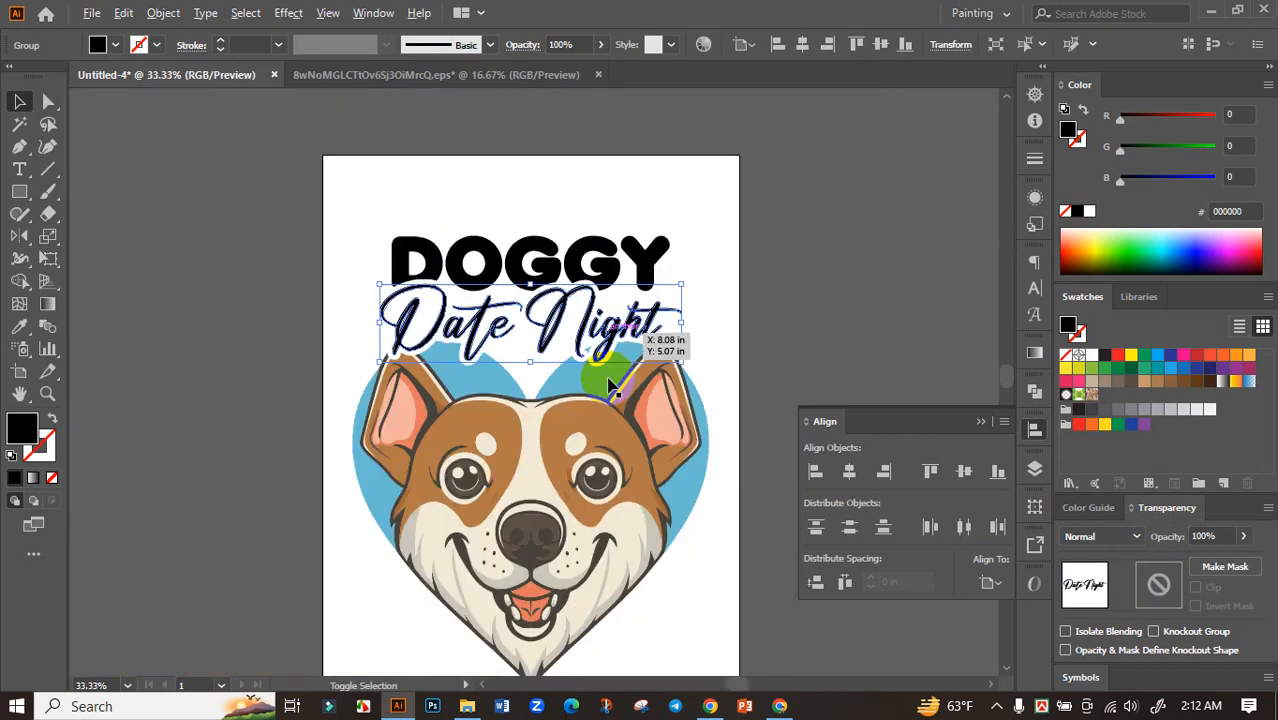
click(19, 326)
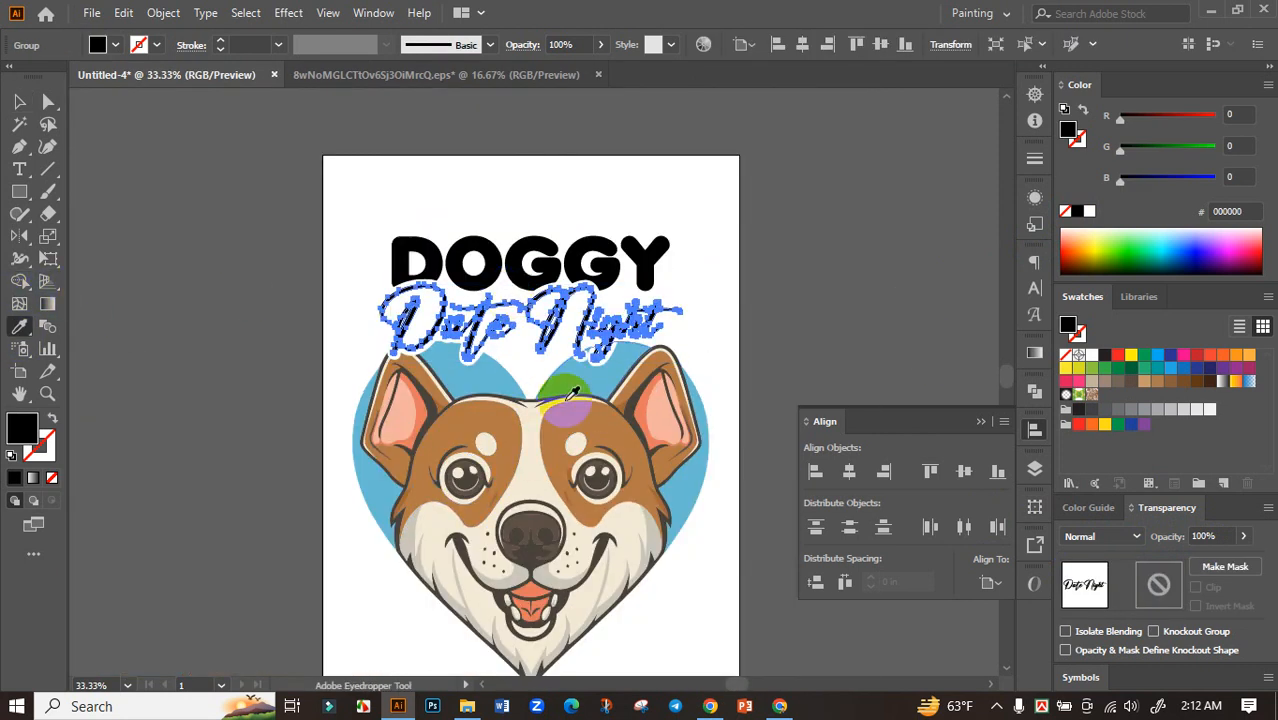
scroll(573, 442, up, 1)
click(612, 416)
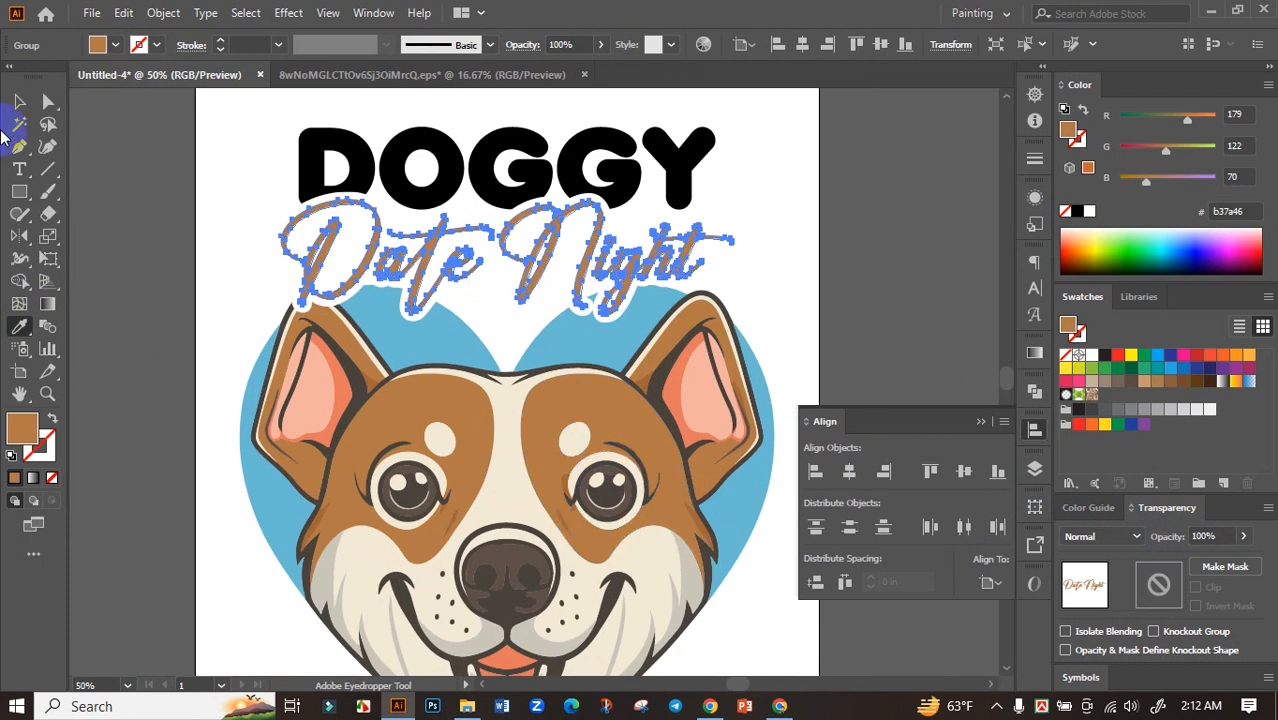
click(19, 101)
click(151, 220)
- Isolate "DOGGY" inside the masked group, recolor it with the heart's blue, and leave isolation mode
click(575, 160)
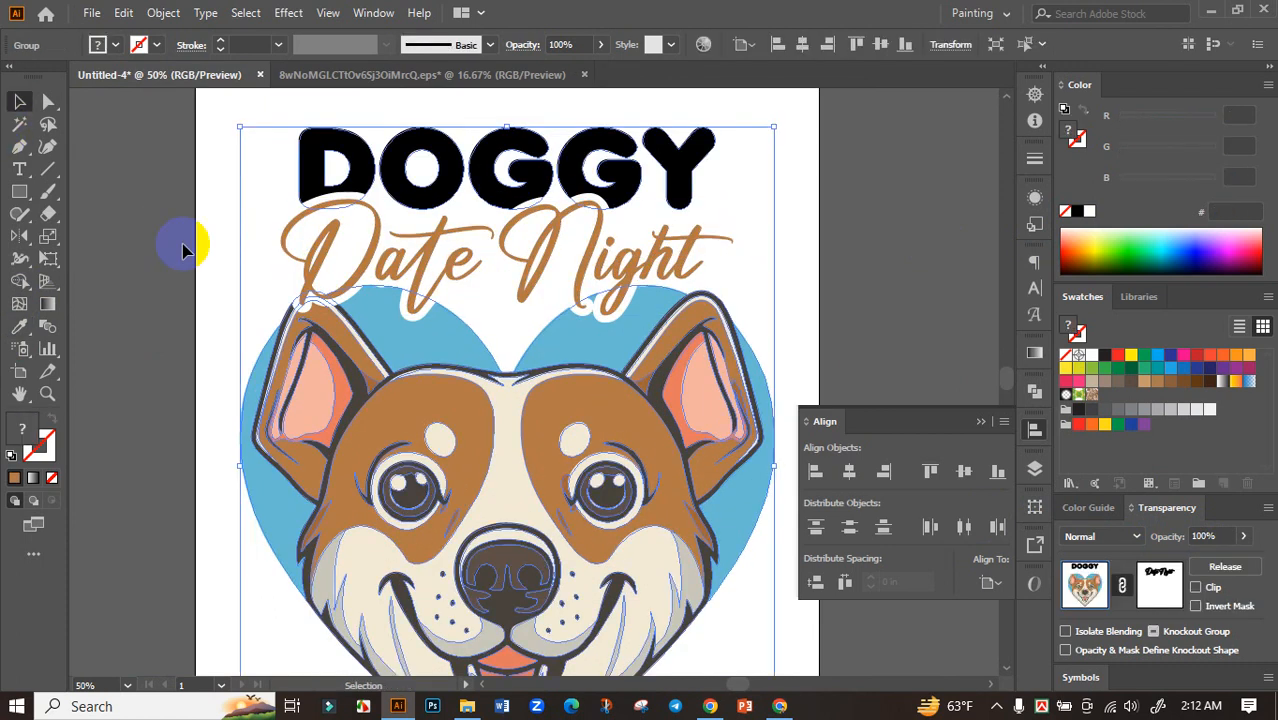
click(157, 240)
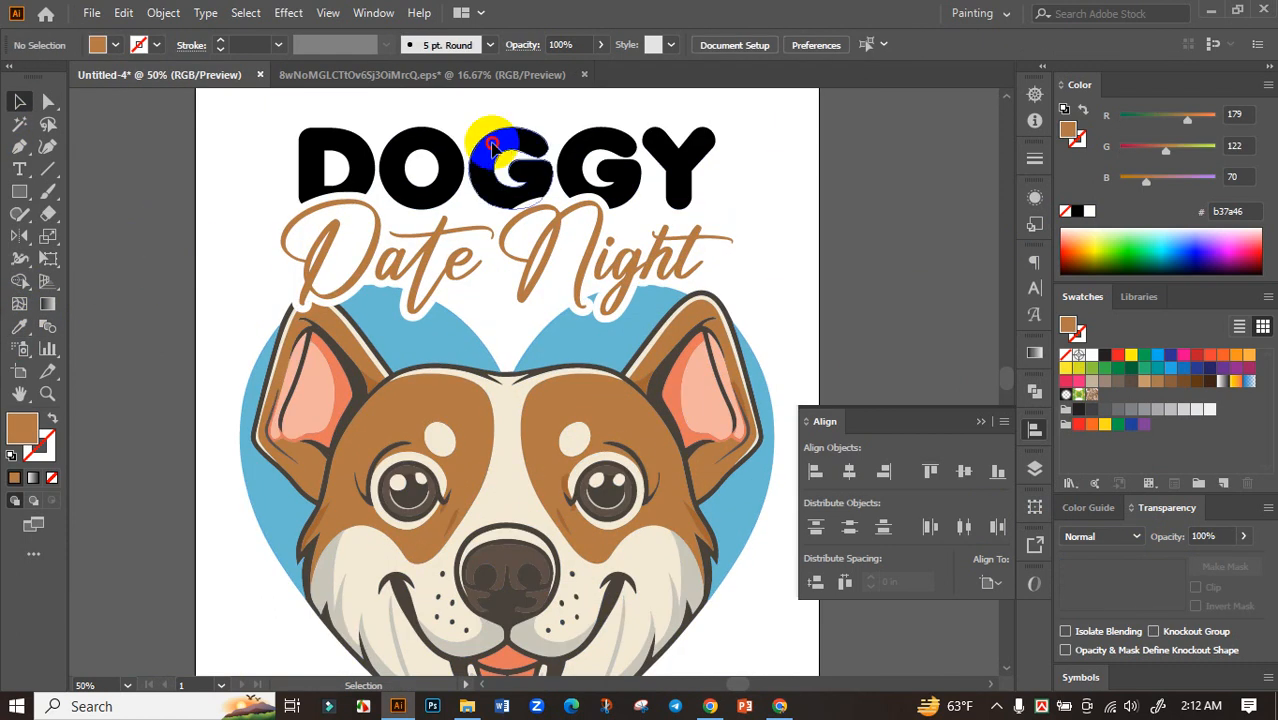
click(520, 150)
double_click(512, 145)
click(510, 150)
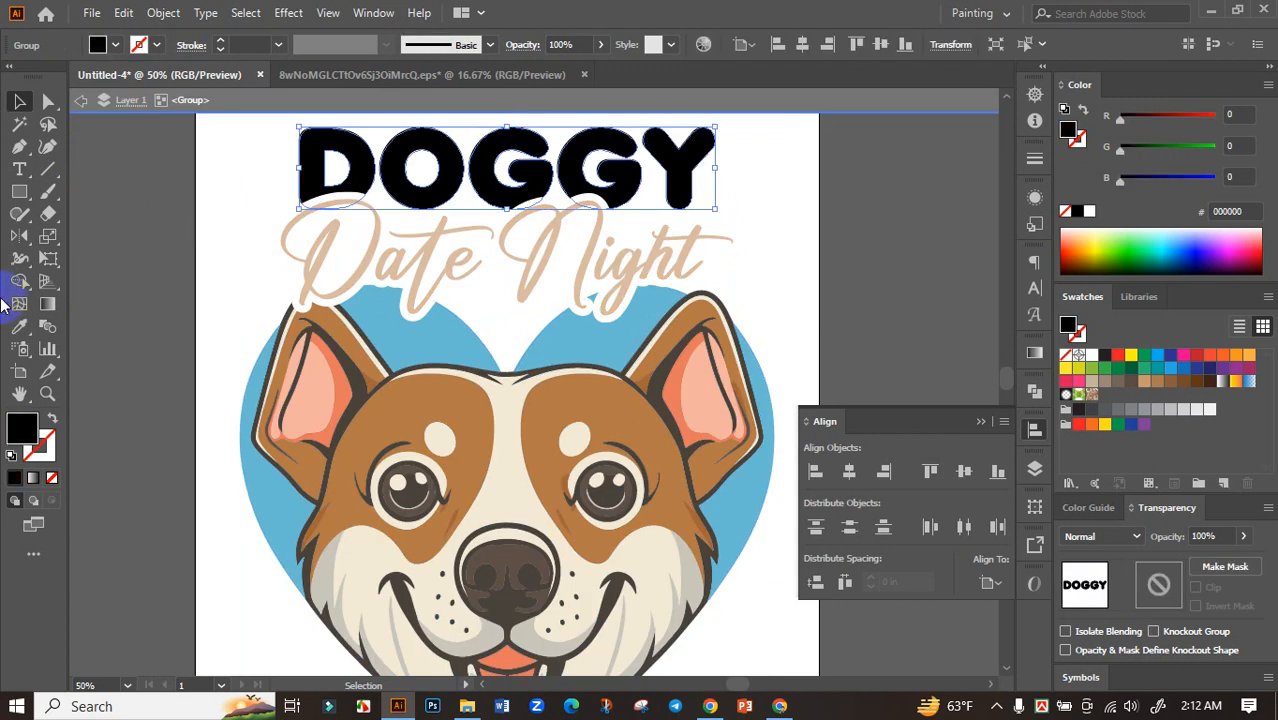
click(22, 327)
click(432, 337)
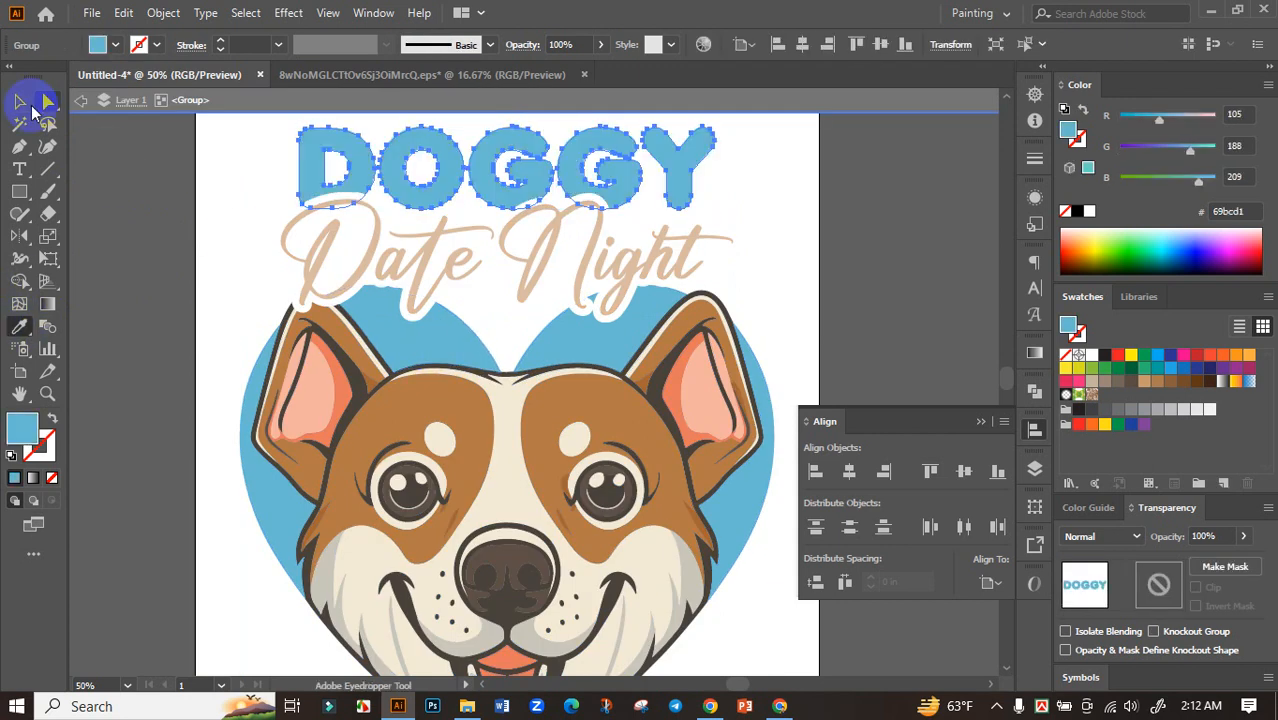
click(22, 103)
double_click(113, 200)
- Paint nine large blue dots with the Paintbrush in the white notch of the heart, below "Date Night"
scroll(154, 240, down, 1)
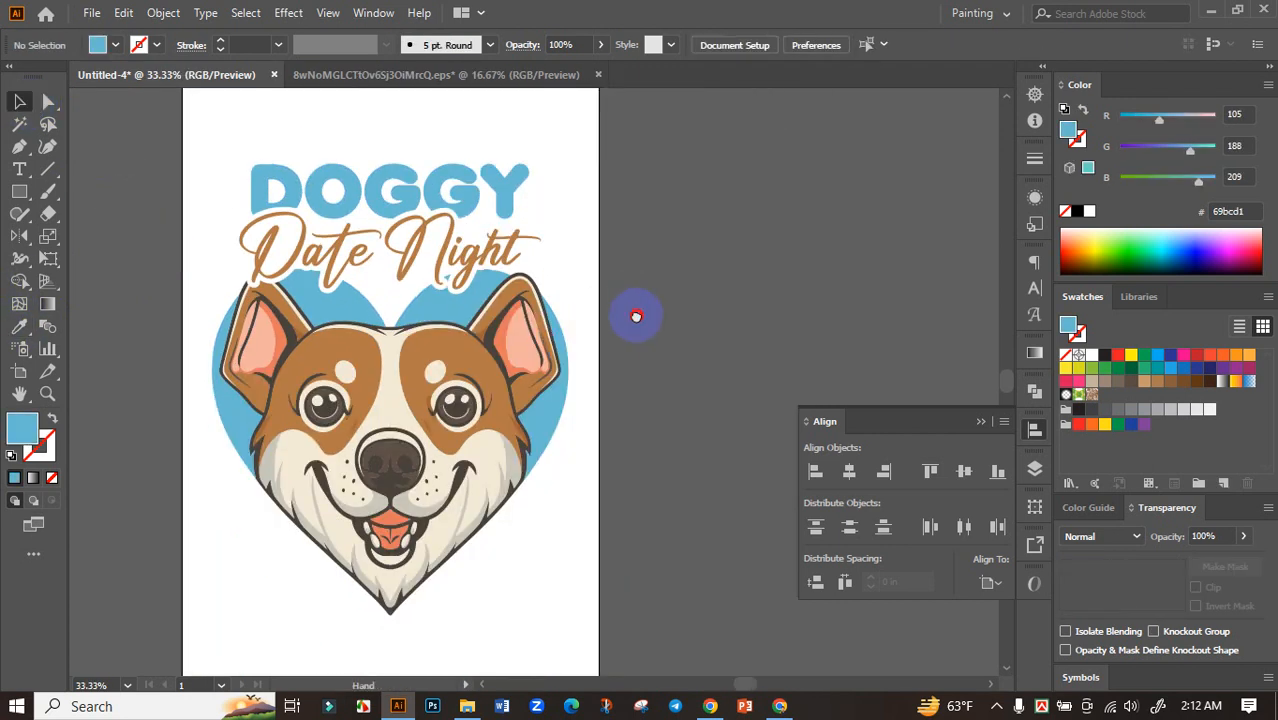
drag(636, 317, 642, 330)
scroll(641, 330, down, 1)
scroll(480, 333, up, 3)
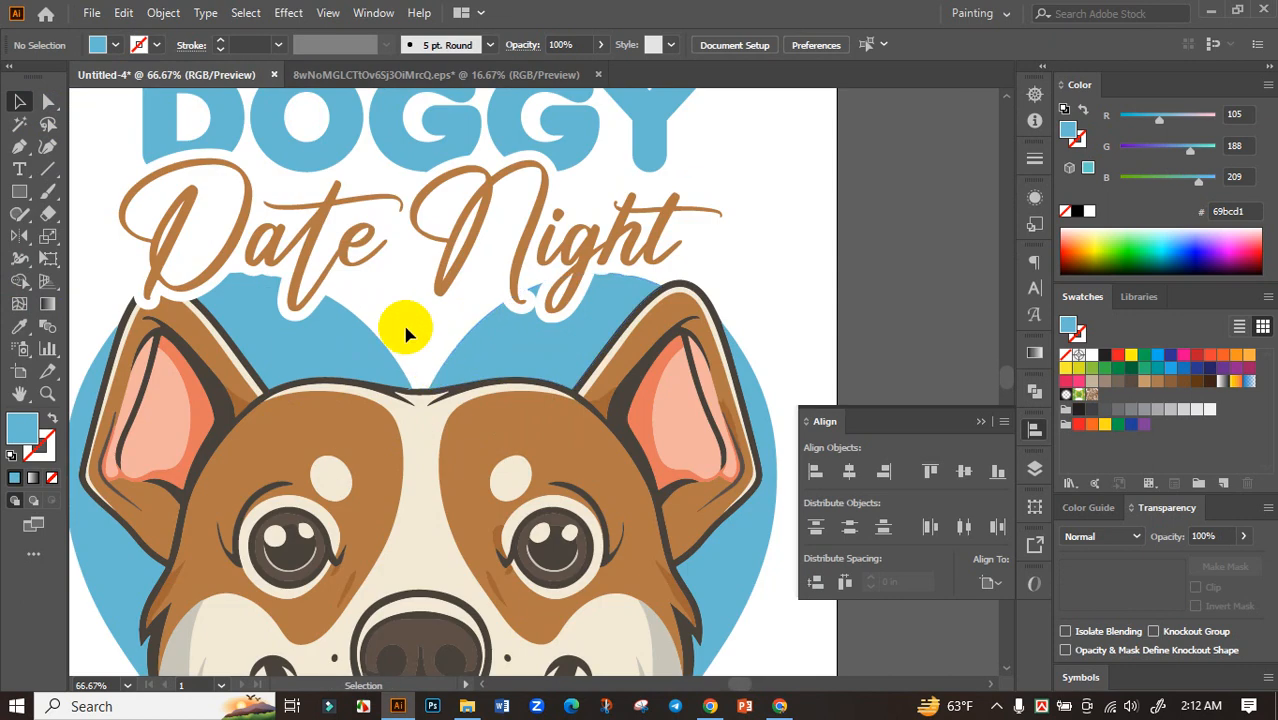
scroll(390, 318, up, 1)
scroll(388, 314, down, 1)
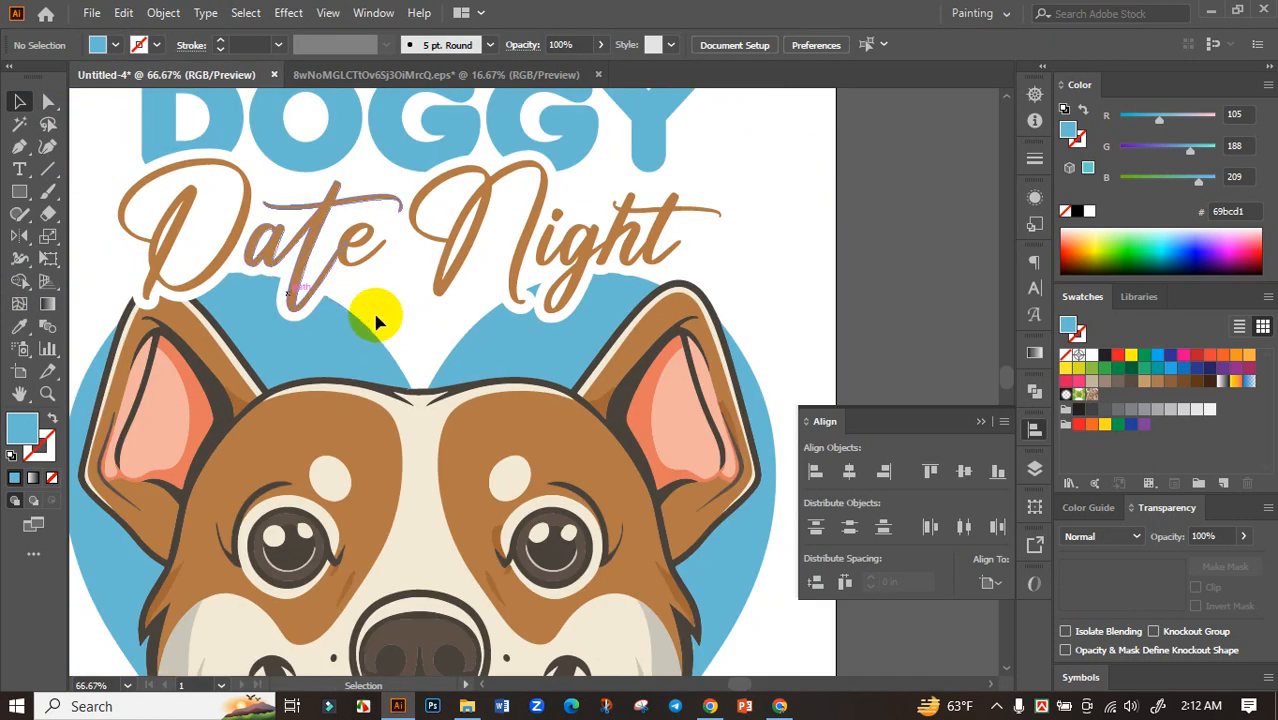
scroll(376, 320, up, 2)
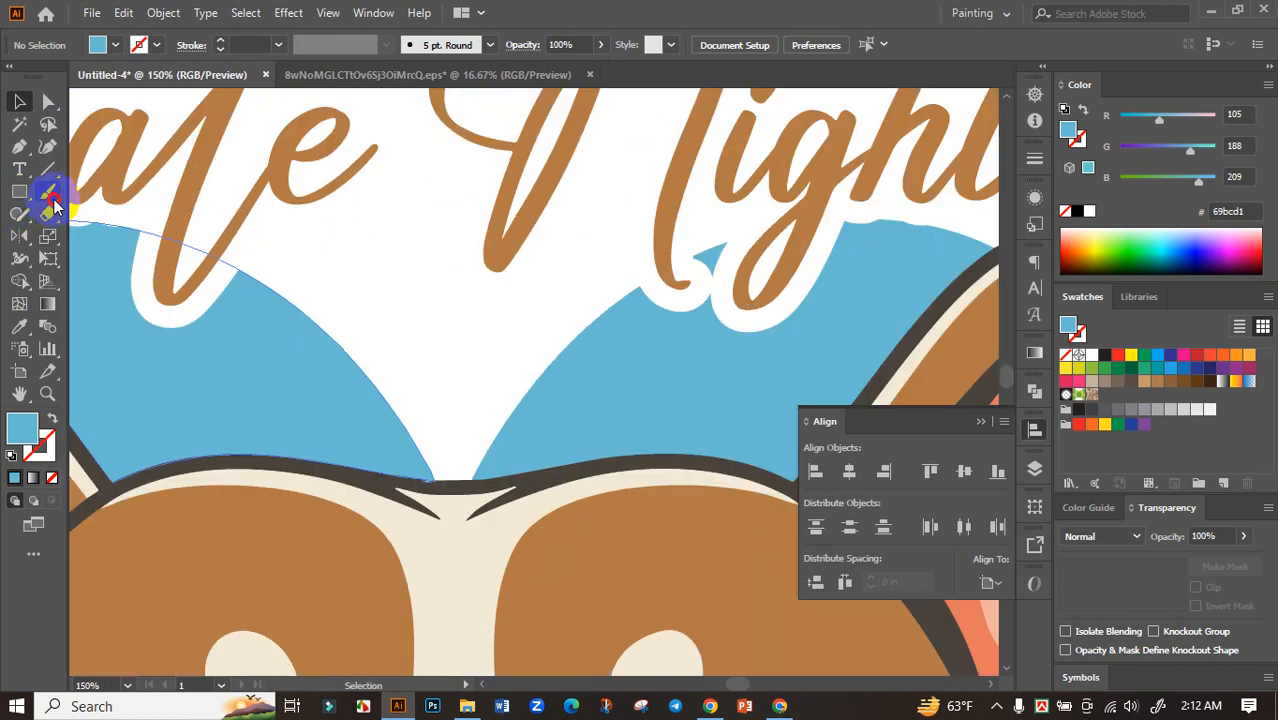
click(53, 201)
mouse_move(348, 262)
mouse_down()
mouse_move(434, 285)
mouse_move(405, 295)
mouse_up()
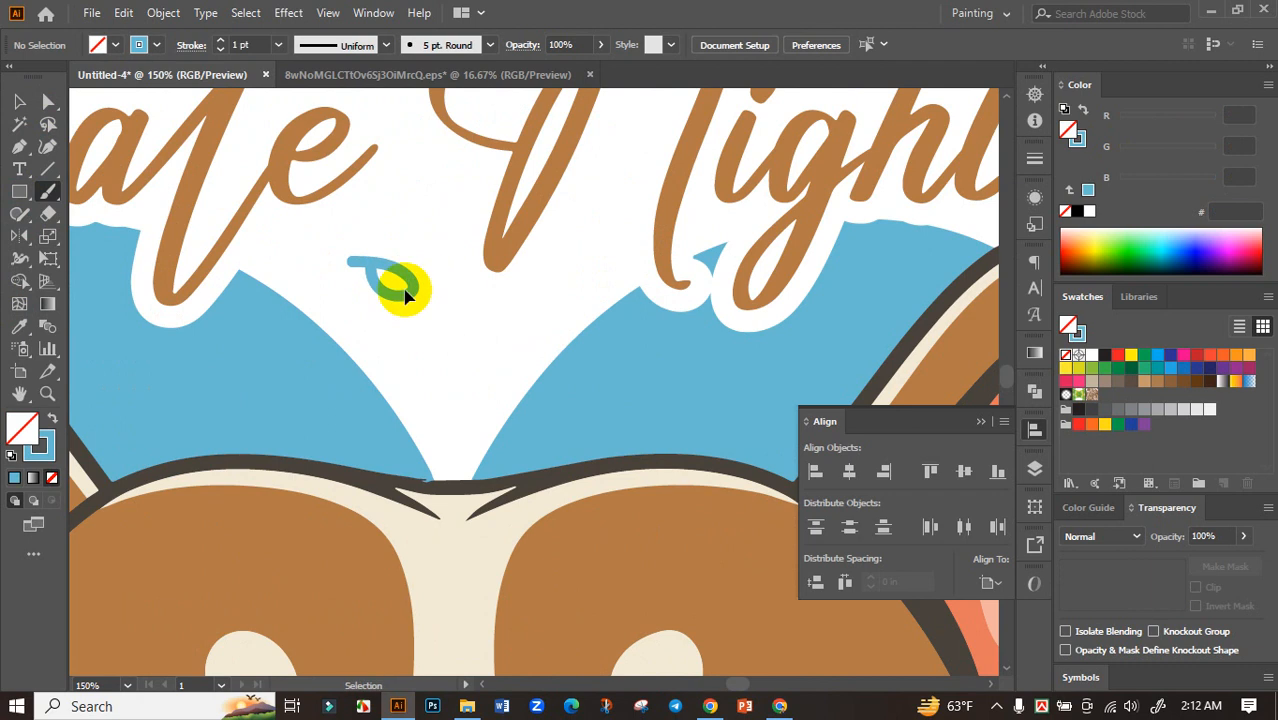
key(ctrl+z)
key(shift+x)
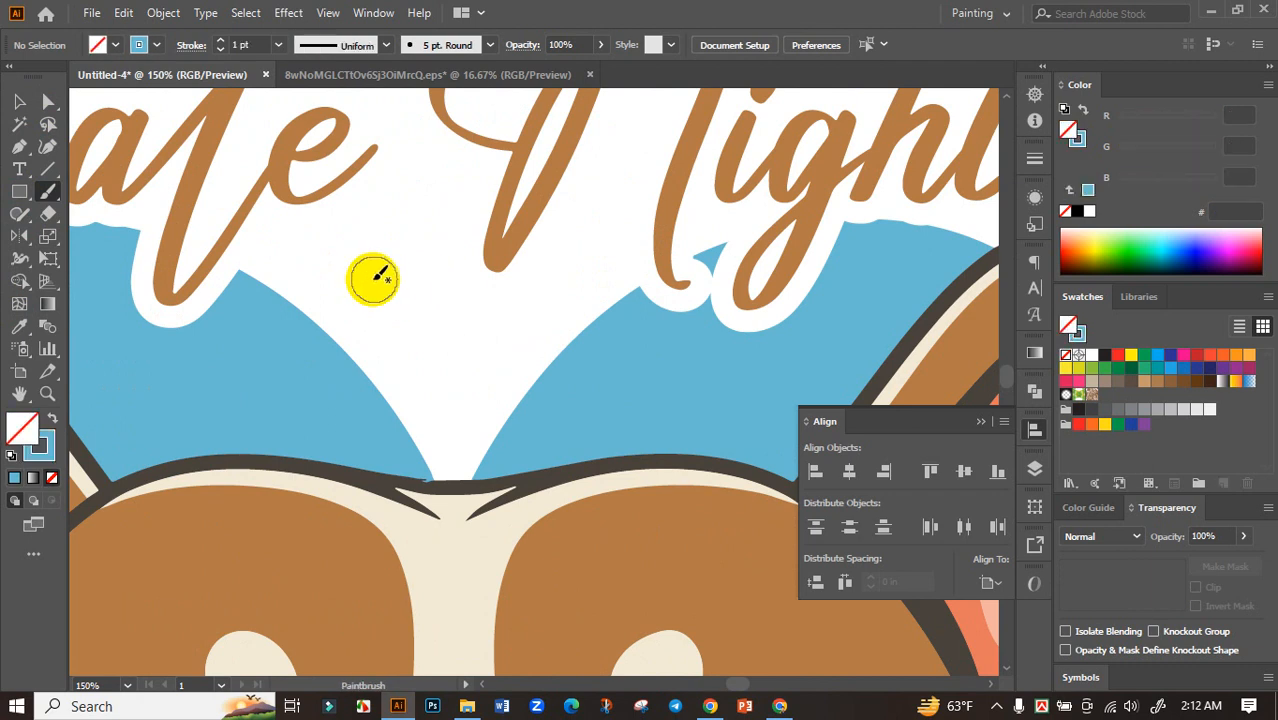
drag(354, 271, 371, 285)
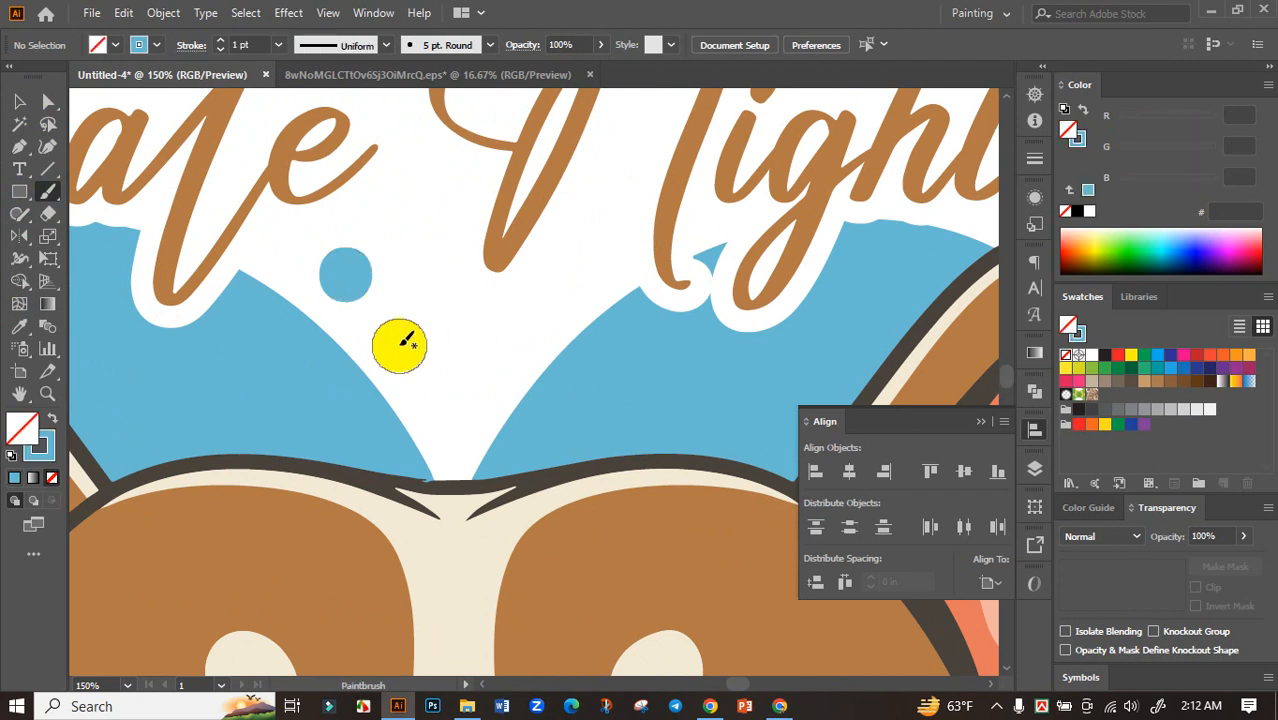
drag(404, 338, 412, 347)
click(446, 412)
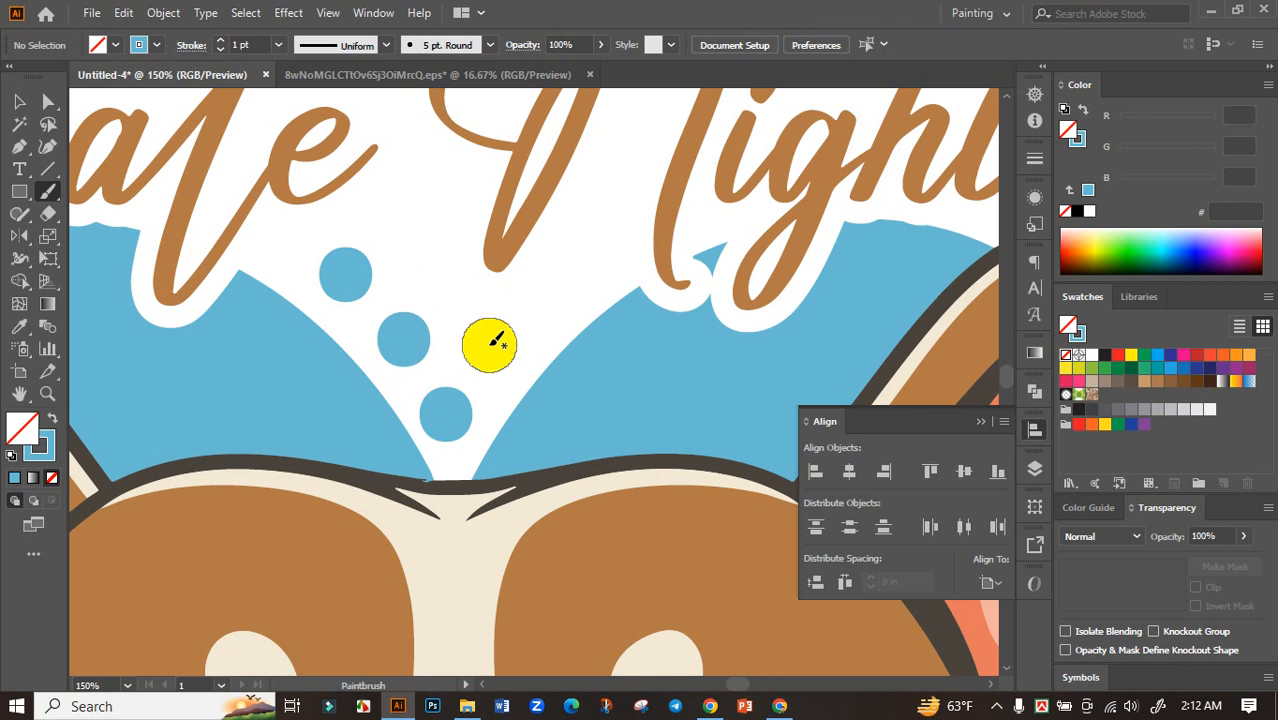
click(498, 349)
click(546, 298)
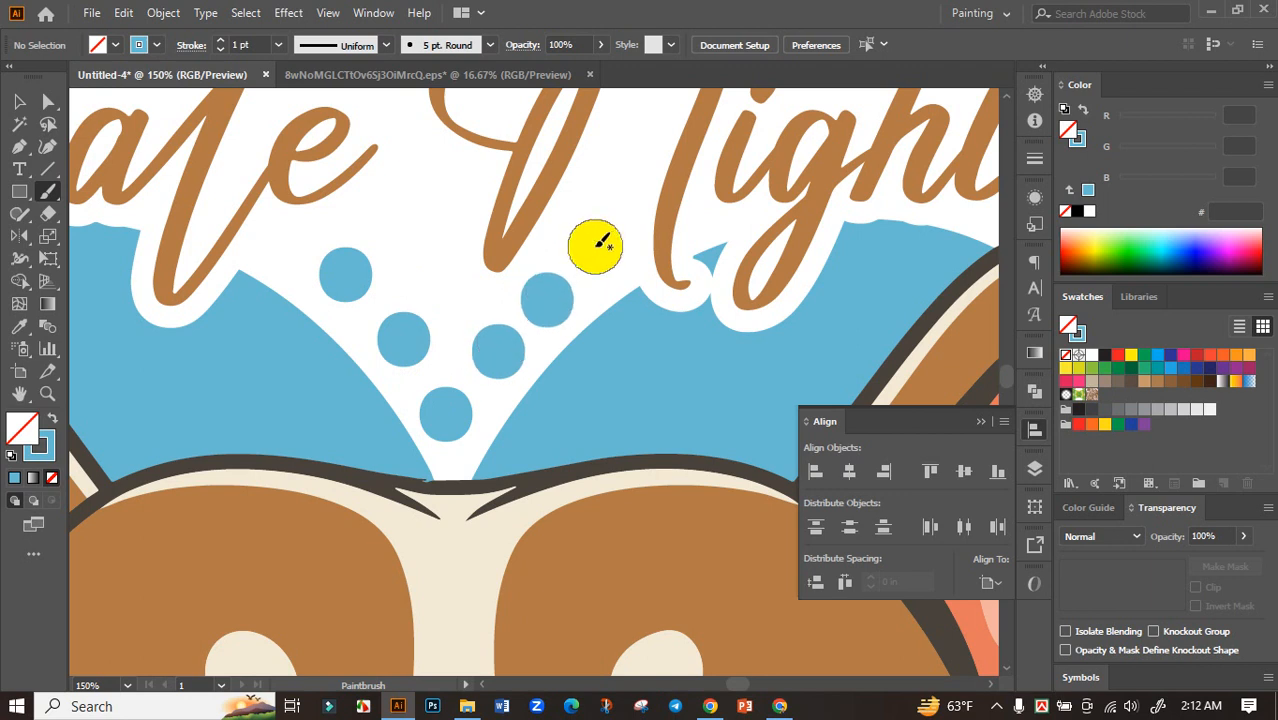
click(594, 245)
click(460, 290)
click(412, 243)
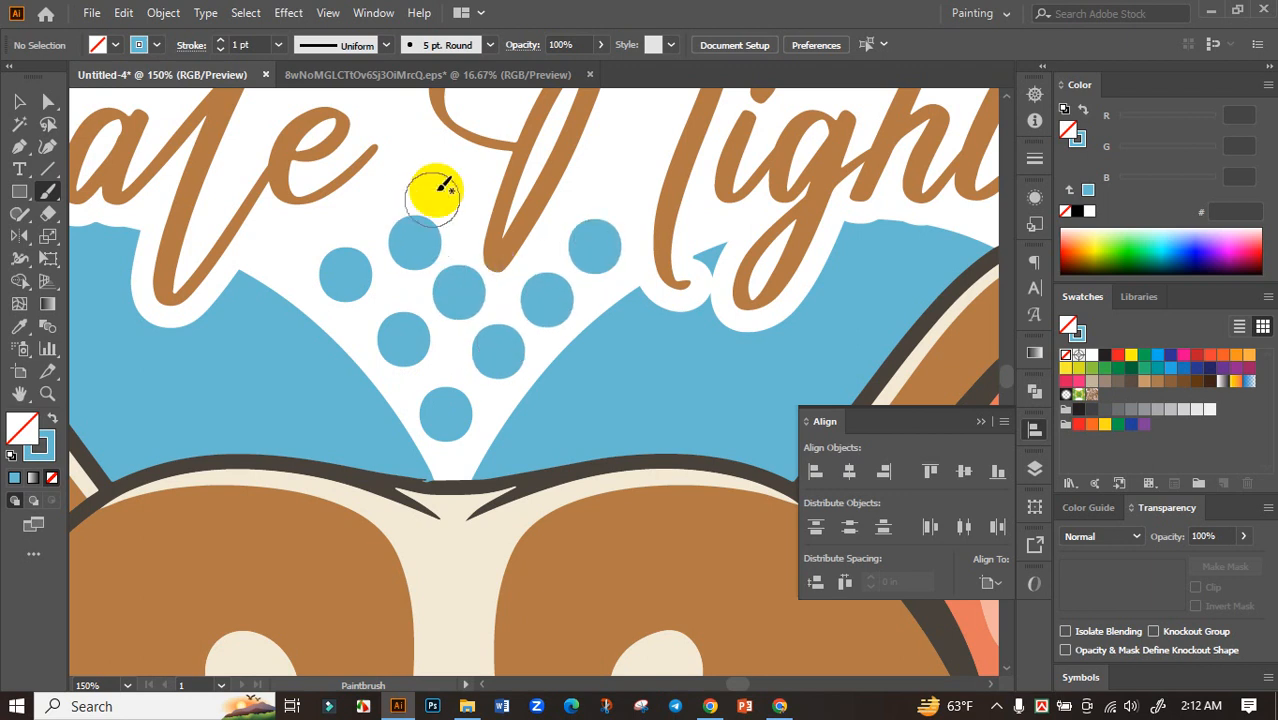
click(439, 184)
- Group the whole design, including the painted dots, and expand its appearance and objects
scroll(610, 284, down, 2)
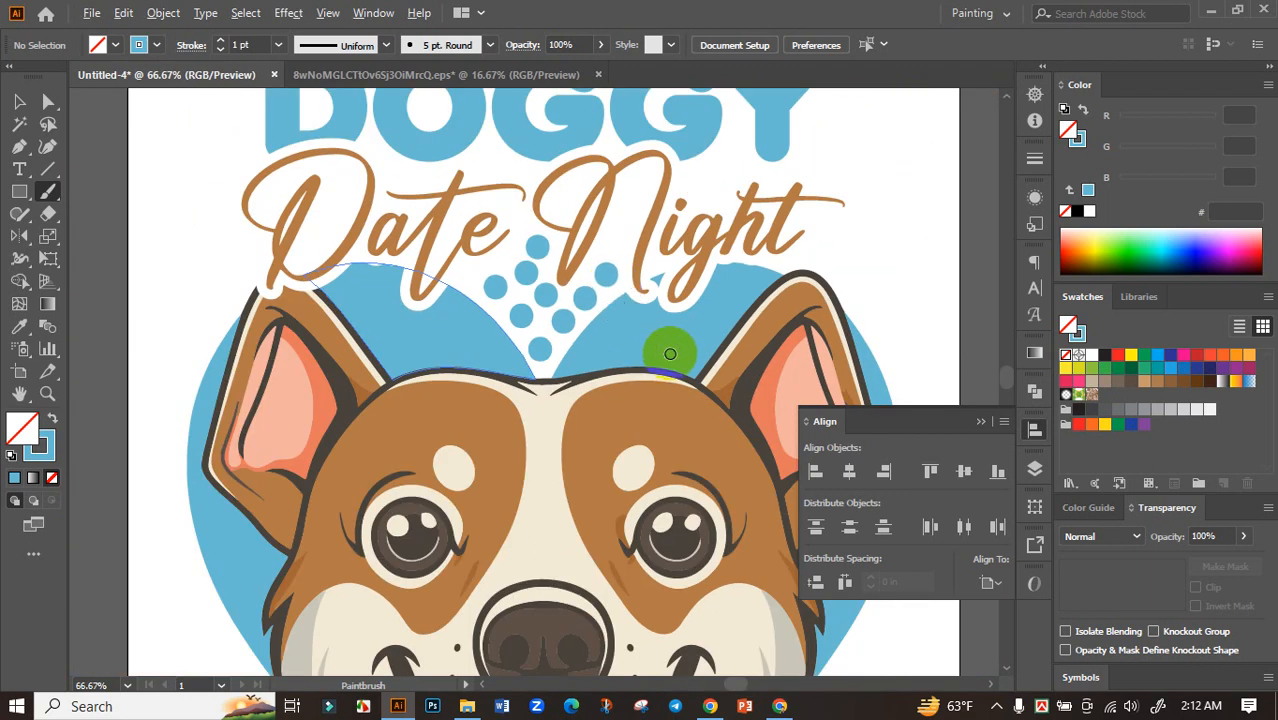
scroll(670, 355, down, 3)
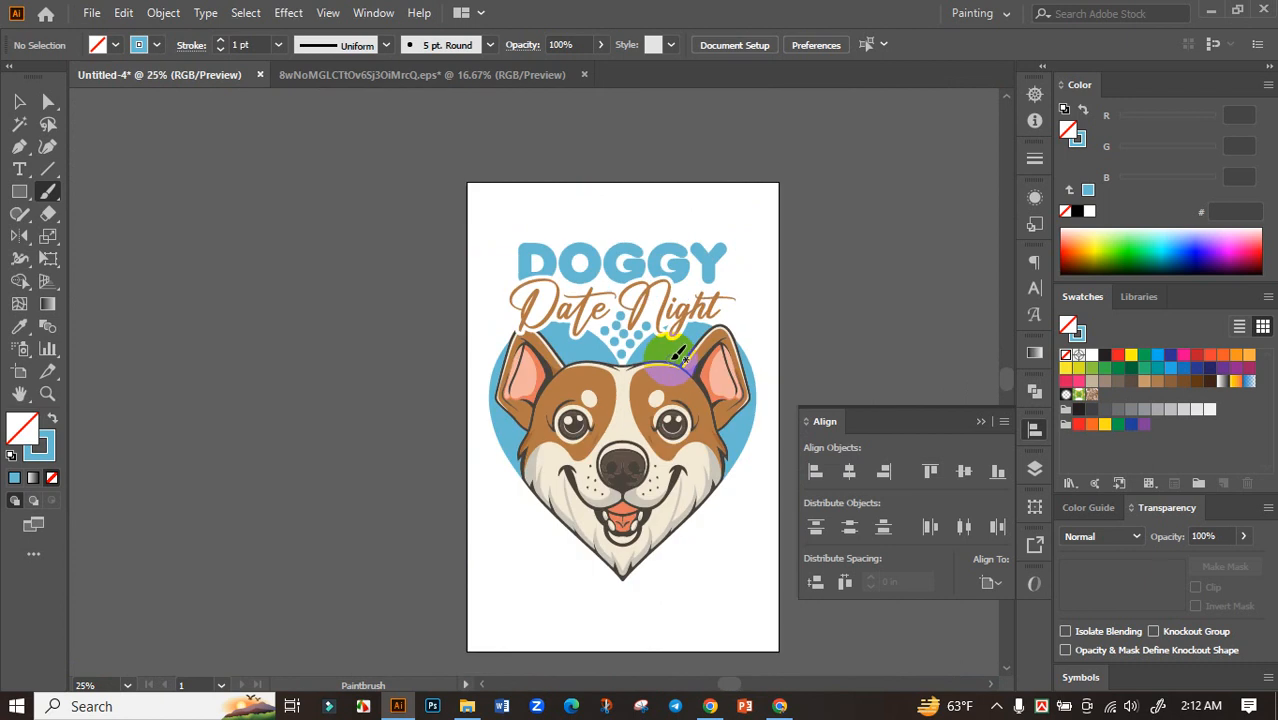
scroll(662, 330, up, 2)
click(19, 101)
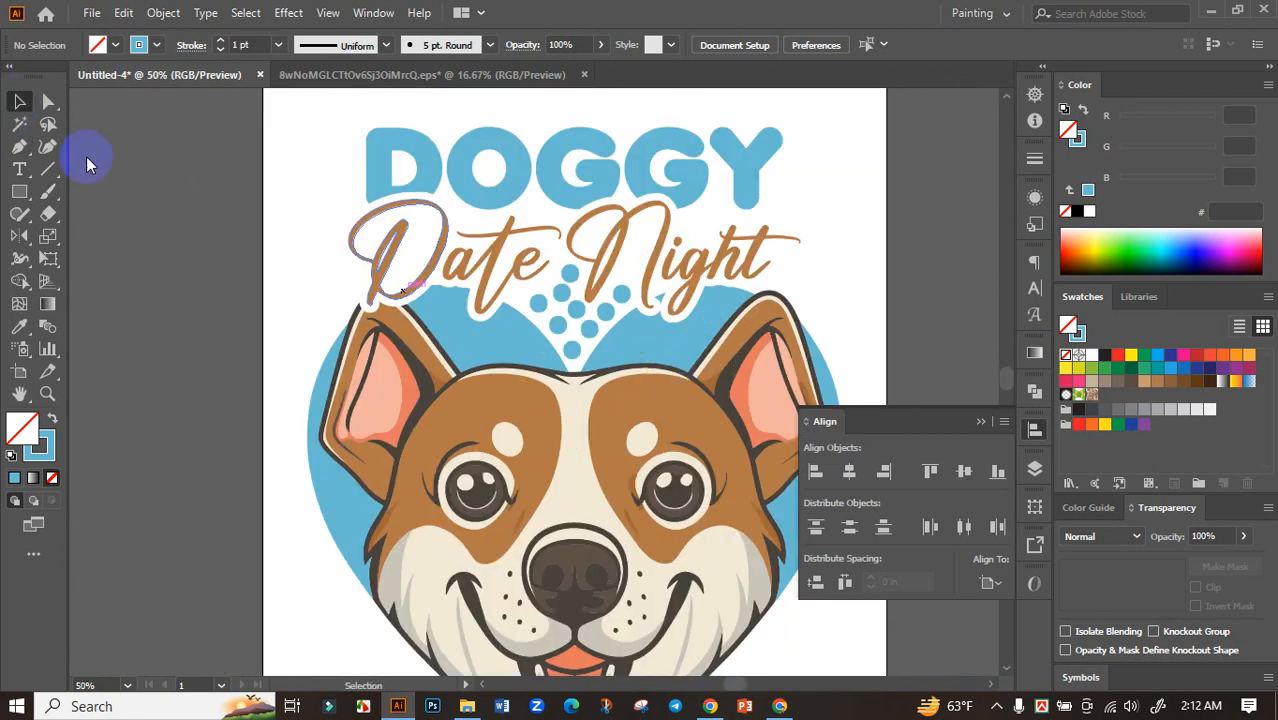
scroll(230, 248, down, 2)
drag(255, 153, 628, 372)
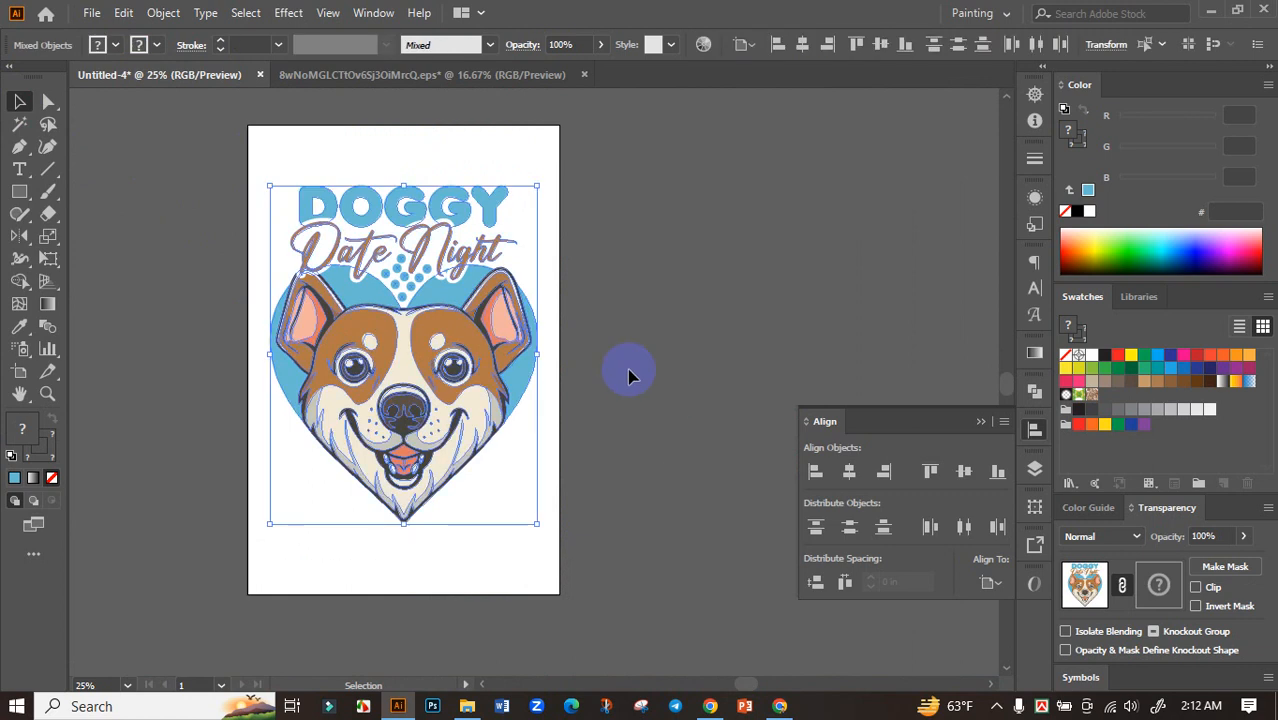
key(ctrl+g)
click(163, 12)
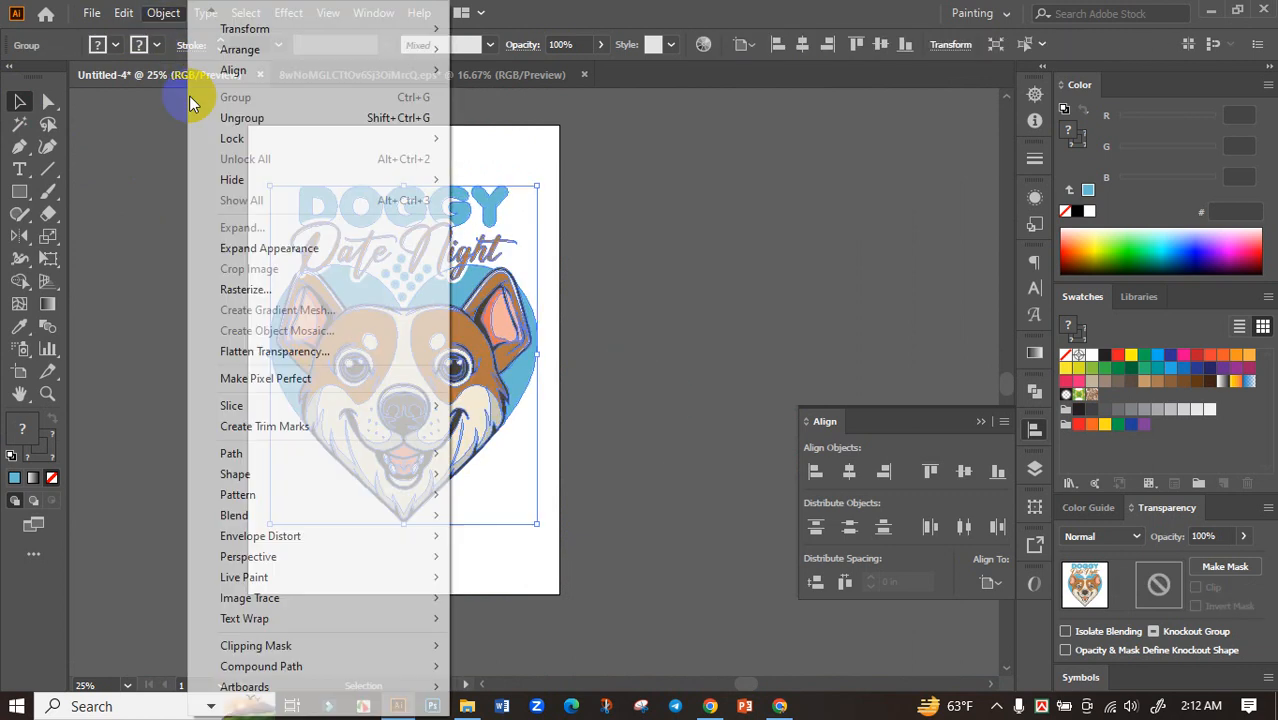
click(272, 249)
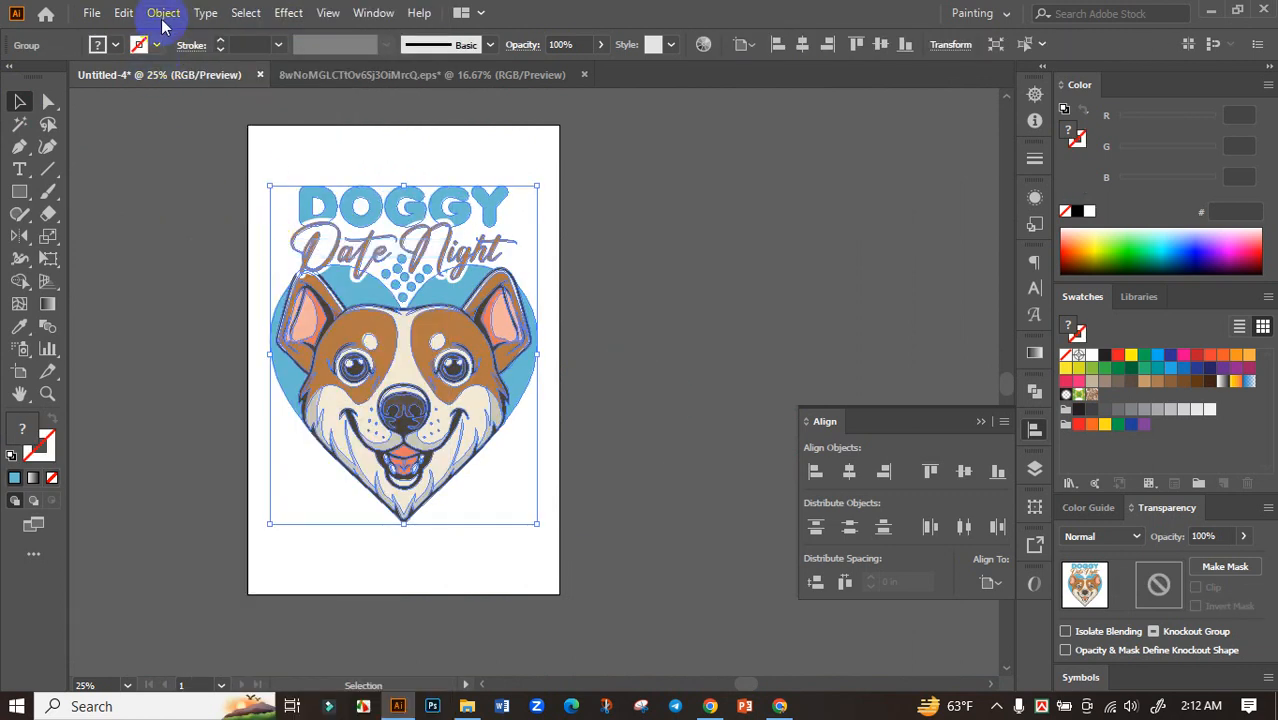
click(163, 12)
click(270, 227)
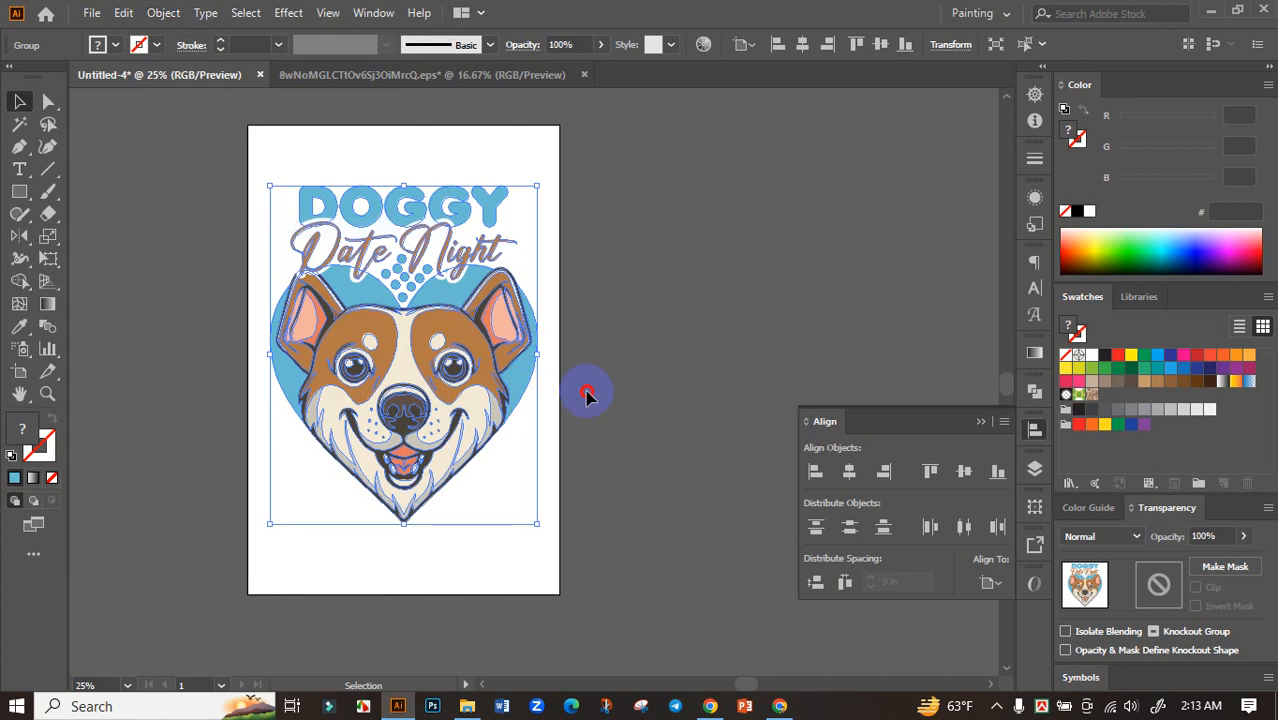
- Center the design vertically on the artboard and enlarge it proportionally until it nearly fills the artboard's width
click(963, 471)
click(688, 358)
click(500, 356)
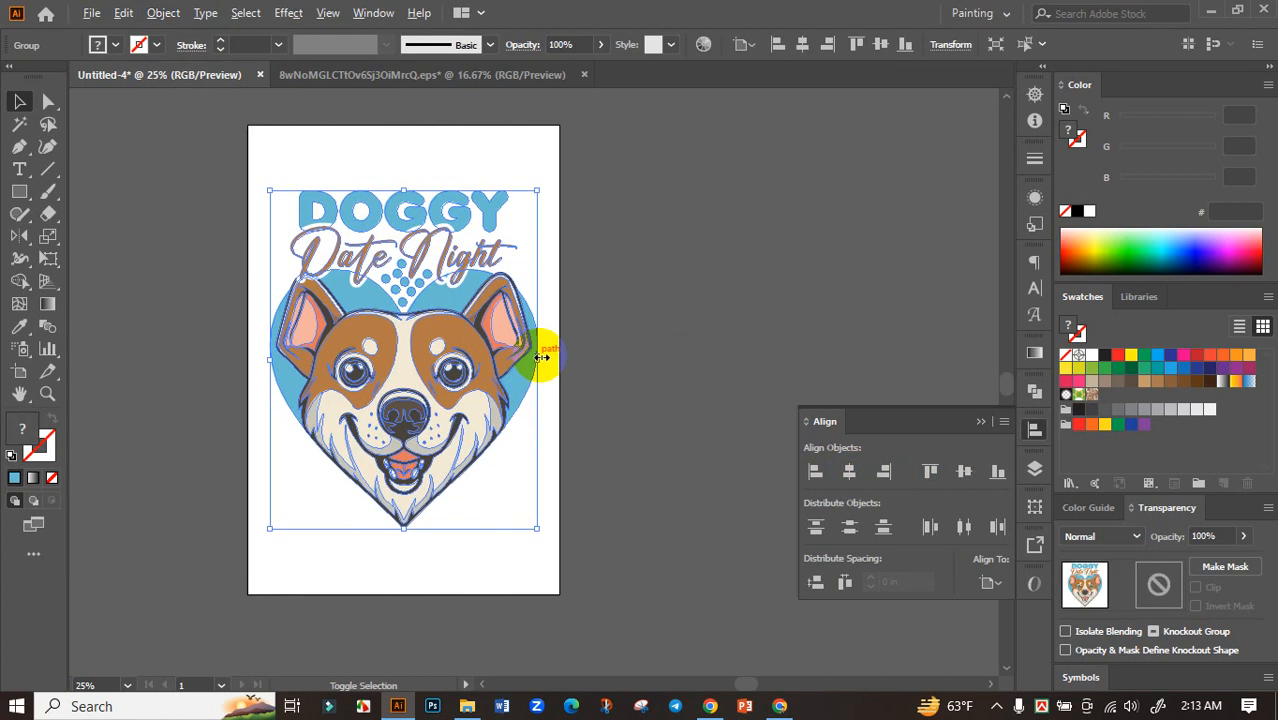
drag(541, 357, 589, 361)
click(588, 336)
click(506, 378)
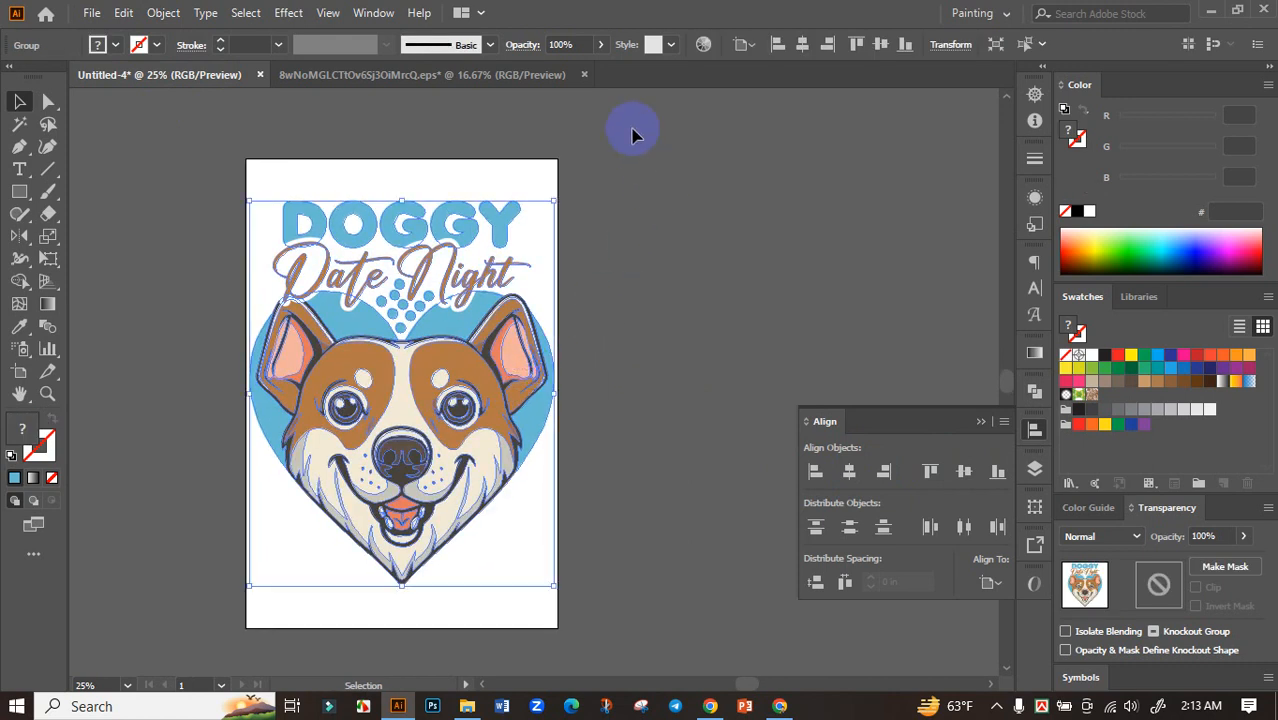
- Recolor the artwork with linked harmony colors, setting the coral color to hue 12°, saturation 83% and brightness 93%
click(703, 48)
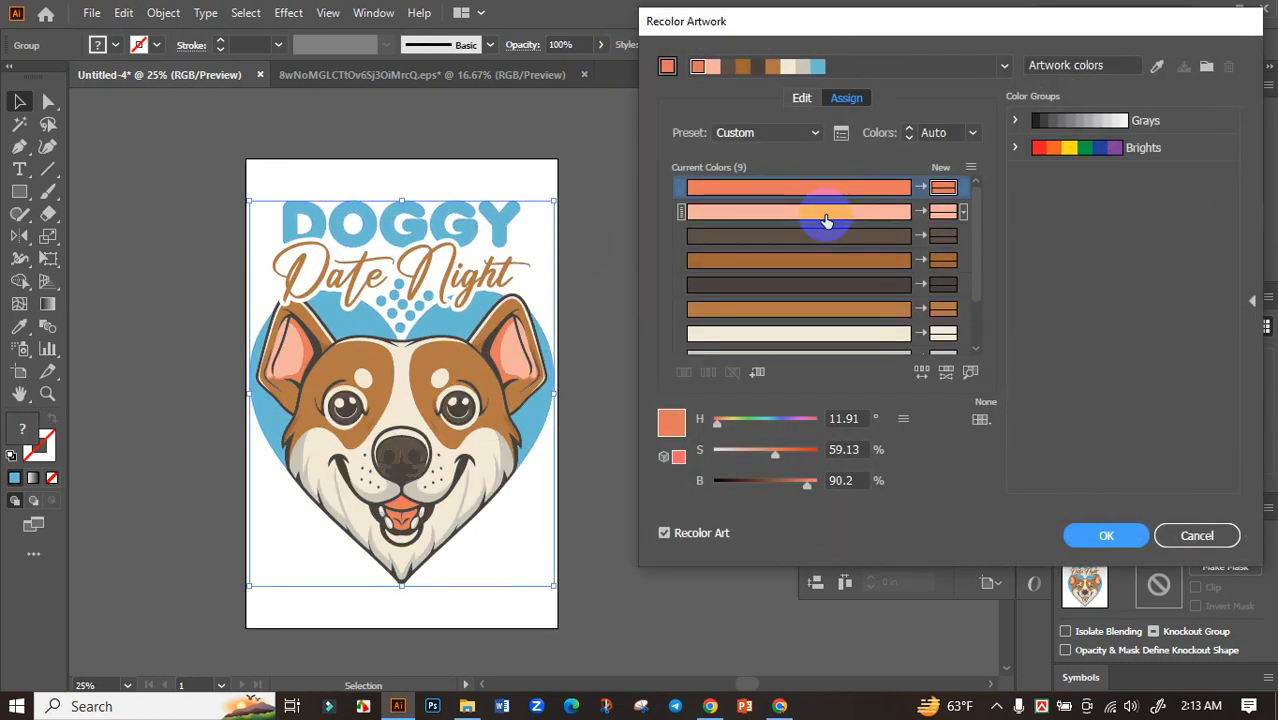
click(802, 100)
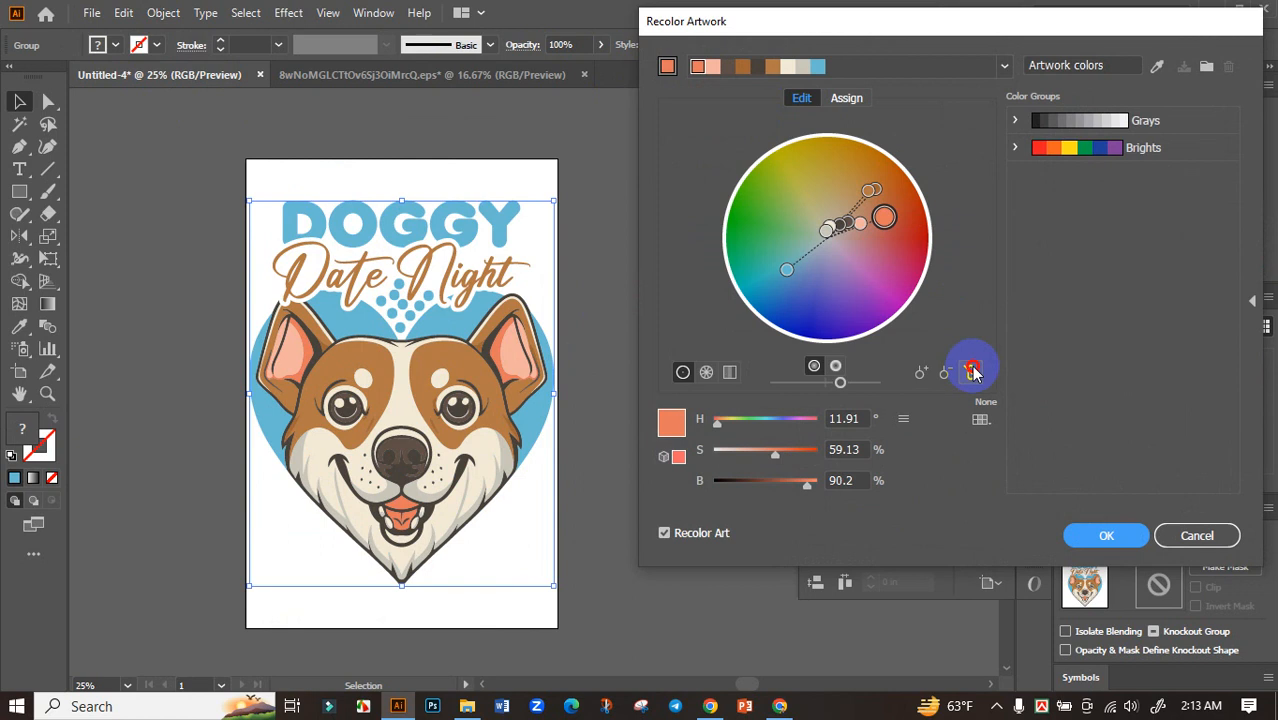
click(790, 460)
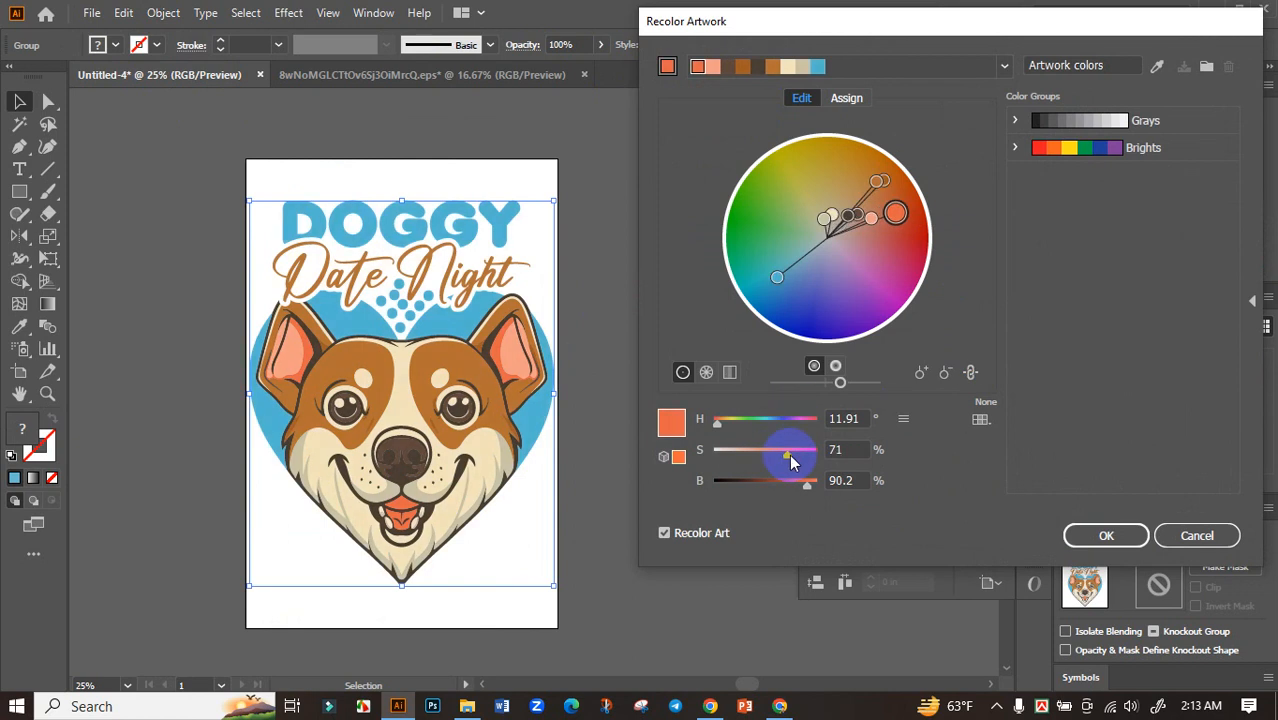
drag(790, 458, 718, 425)
drag(828, 452, 801, 460)
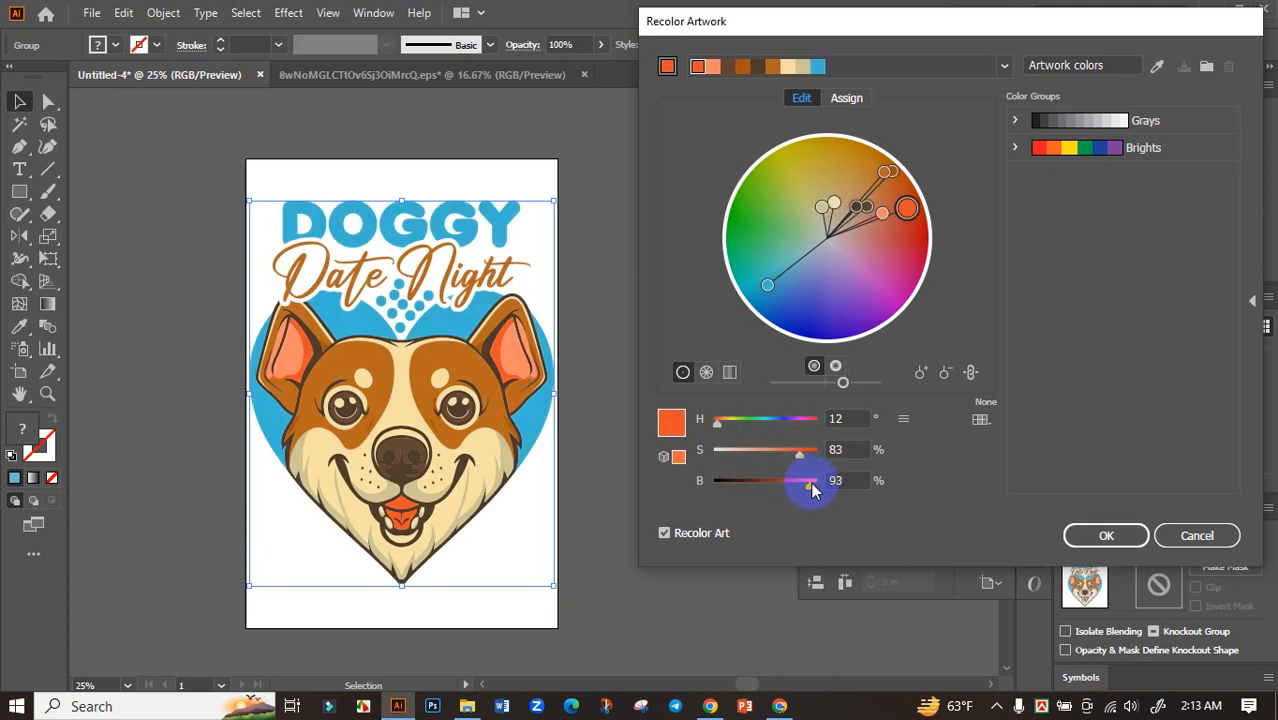
click(1095, 534)
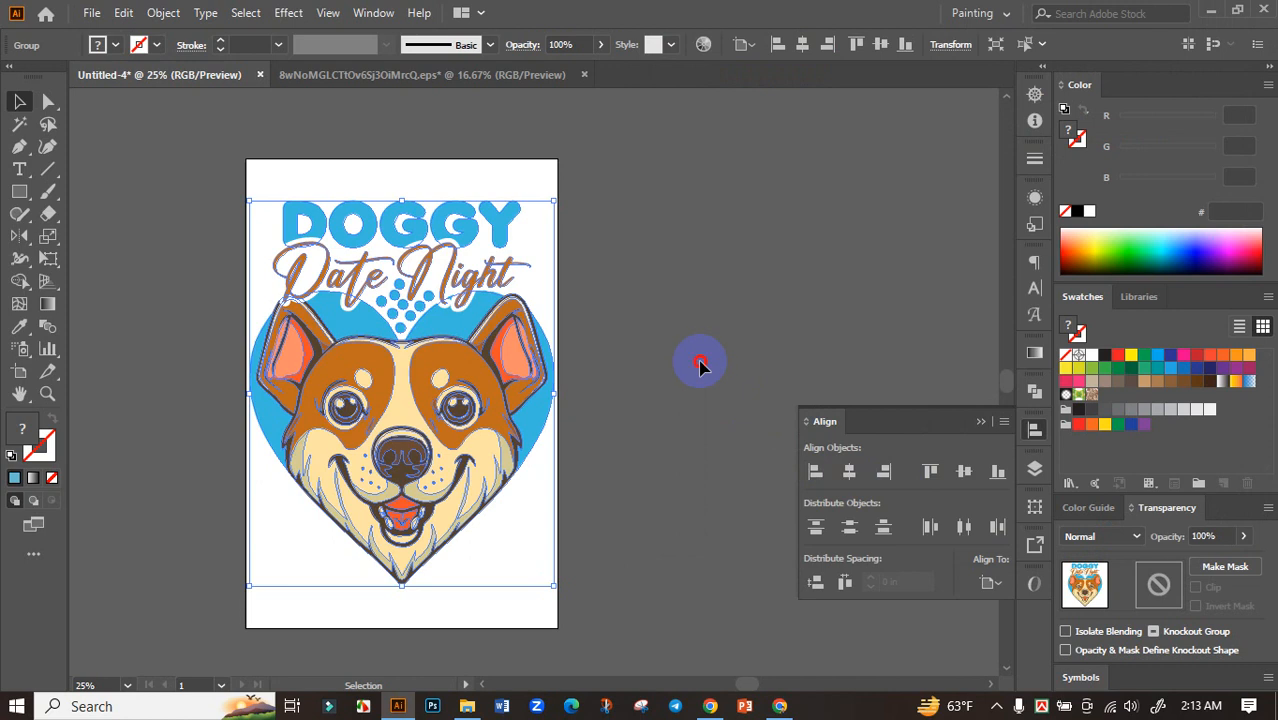
- Center the recolored design horizontally and vertically on the artboard
click(460, 380)
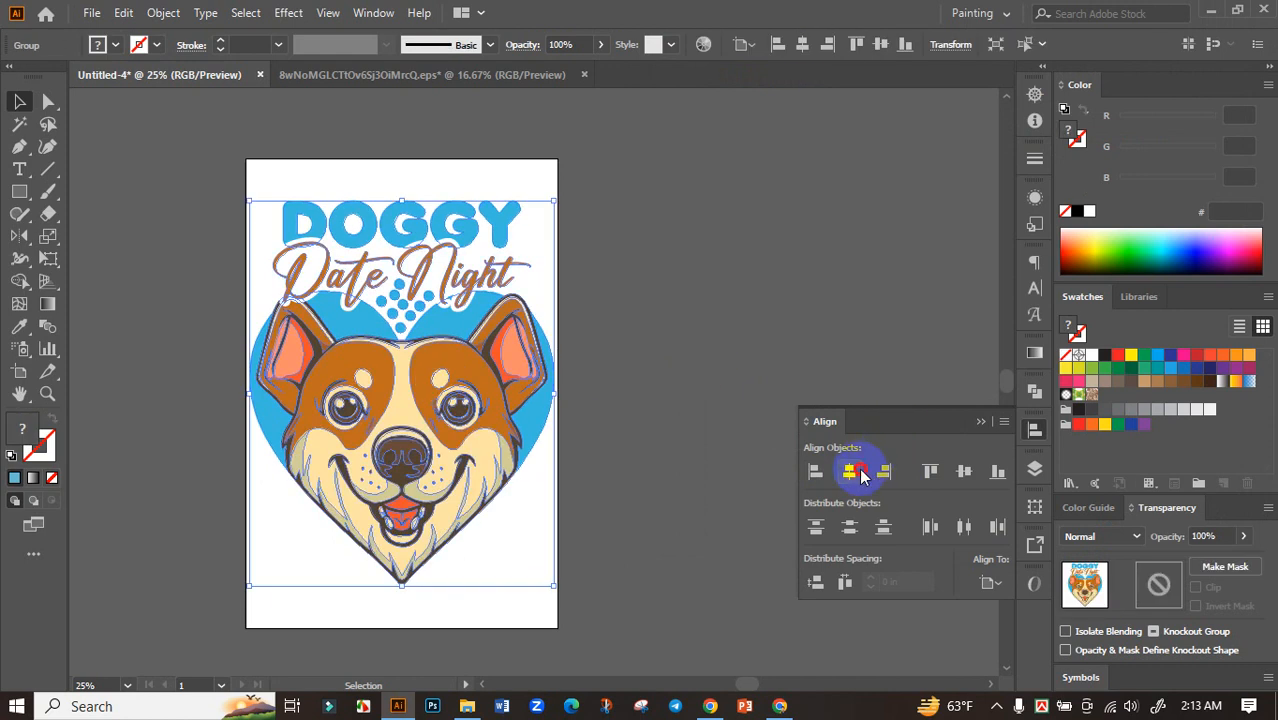
click(964, 474)
click(632, 360)
scroll(630, 360, down, 2)
drag(617, 363, 612, 351)
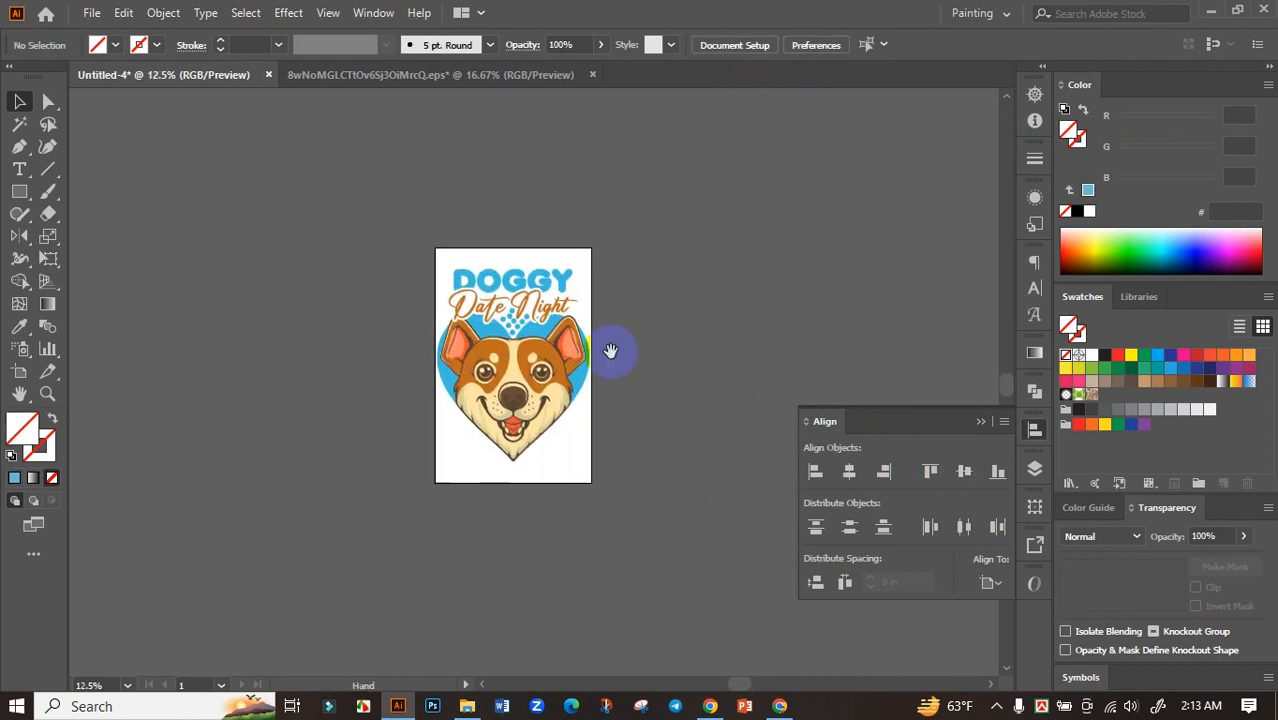
scroll(472, 345, up, 2)
drag(722, 273, 645, 283)
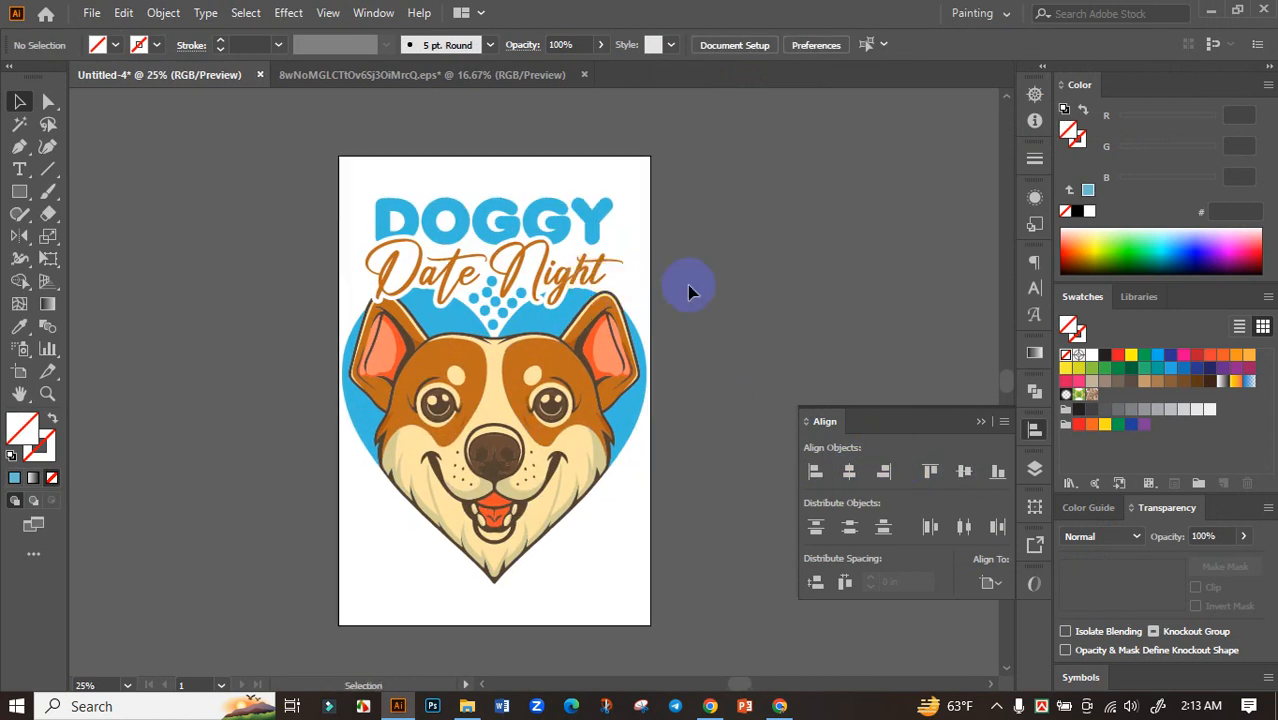